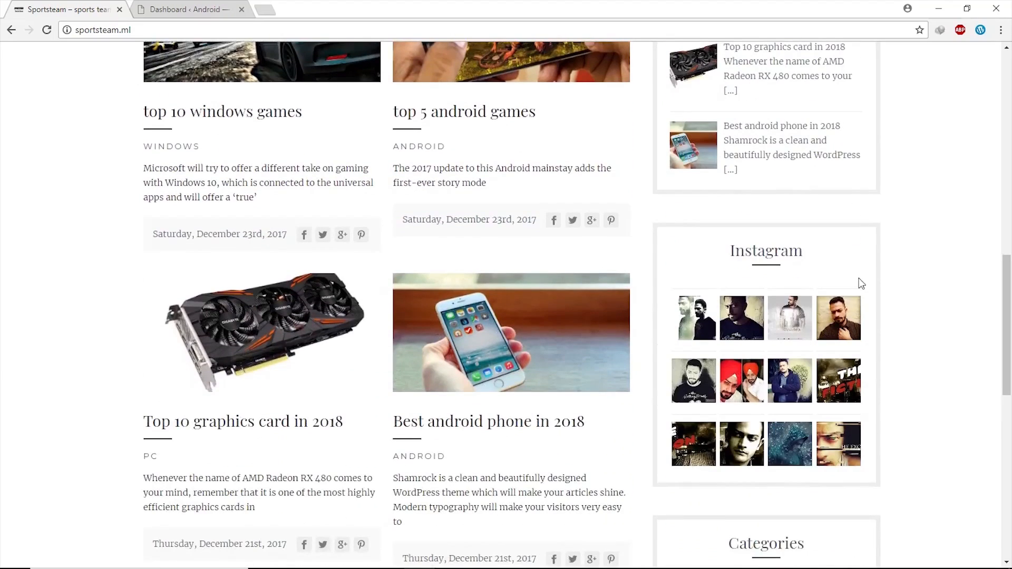
- Review the finished Sportsteam example blog from its post grid and sidebar widgets down to the footer and back to the header
{"action": "scroll", "coordinate": [902, 290], "scroll_direction": "down", "scroll_amount": 3}
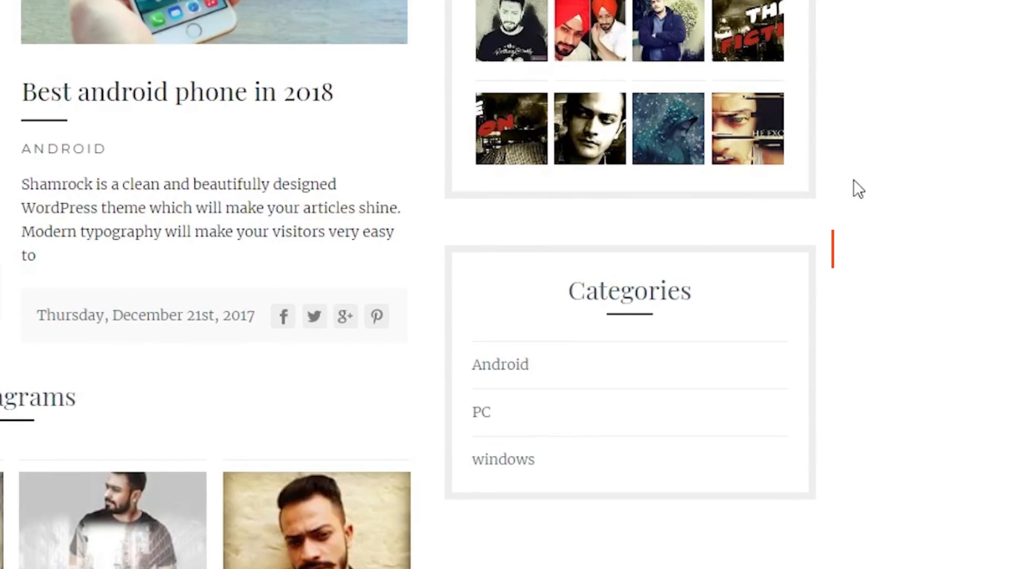
{"action": "scroll", "coordinate": [853, 179], "scroll_direction": "down", "scroll_amount": 3}
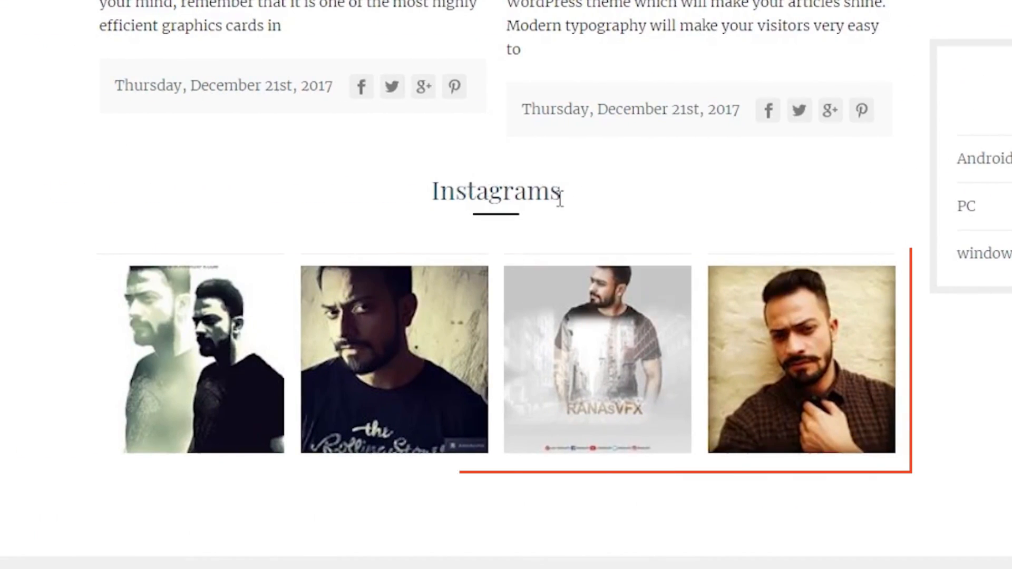
{"action": "scroll", "coordinate": [84, 169], "scroll_direction": "down", "scroll_amount": 5}
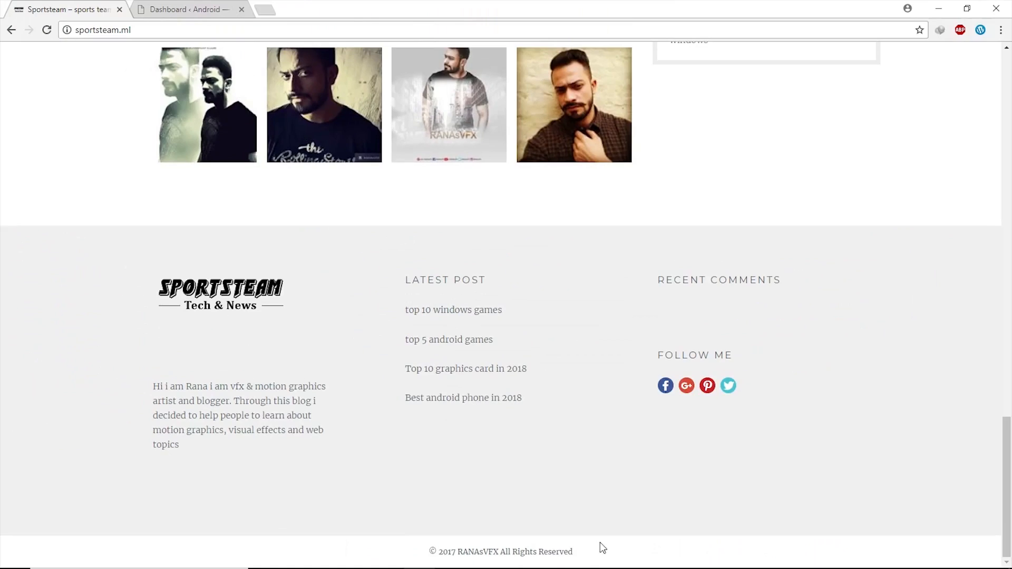
{"action": "left_click_drag", "start_coordinate": [1007, 498], "coordinate": [1007, 142]}
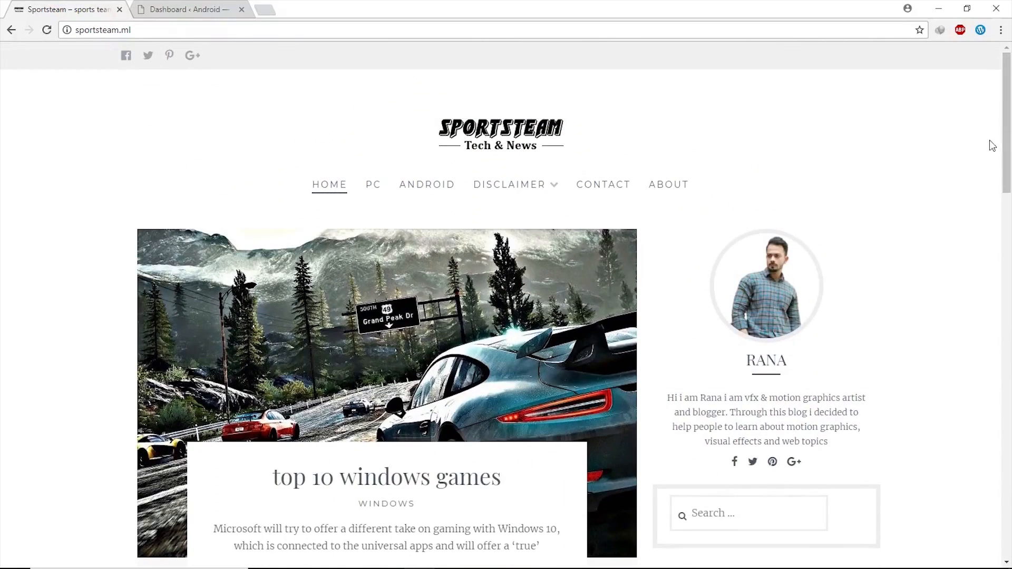
- Switch to the Android site's WordPress dashboard and install a new theme from the uploaded file Lucienne.zip
{"action": "left_click", "coordinate": [197, 10]}
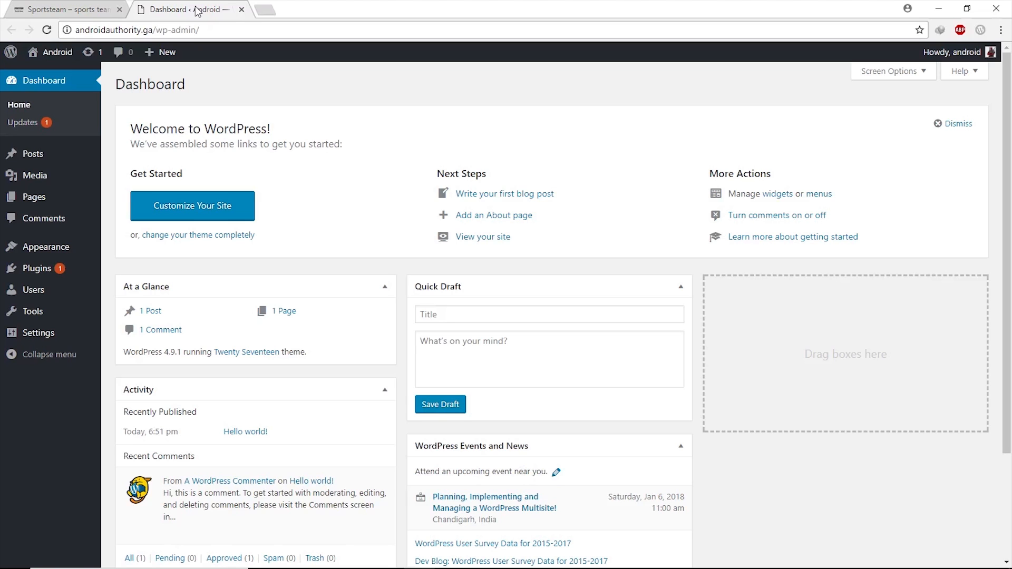
{"action": "mouse_move", "coordinate": [65, 248]}
{"action": "left_click", "coordinate": [112, 250]}
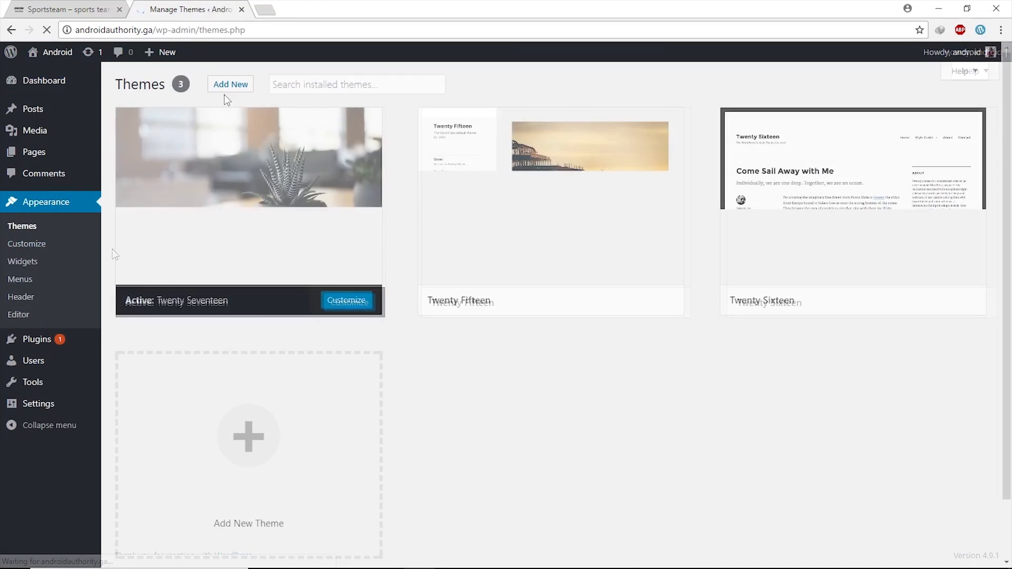
{"action": "left_click", "coordinate": [227, 93]}
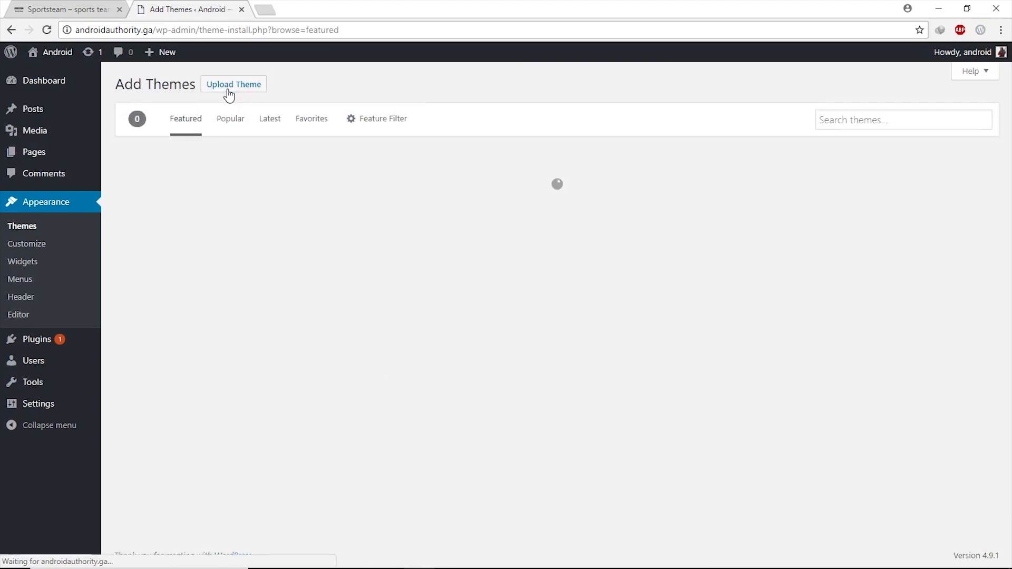
{"action": "left_click", "coordinate": [228, 91]}
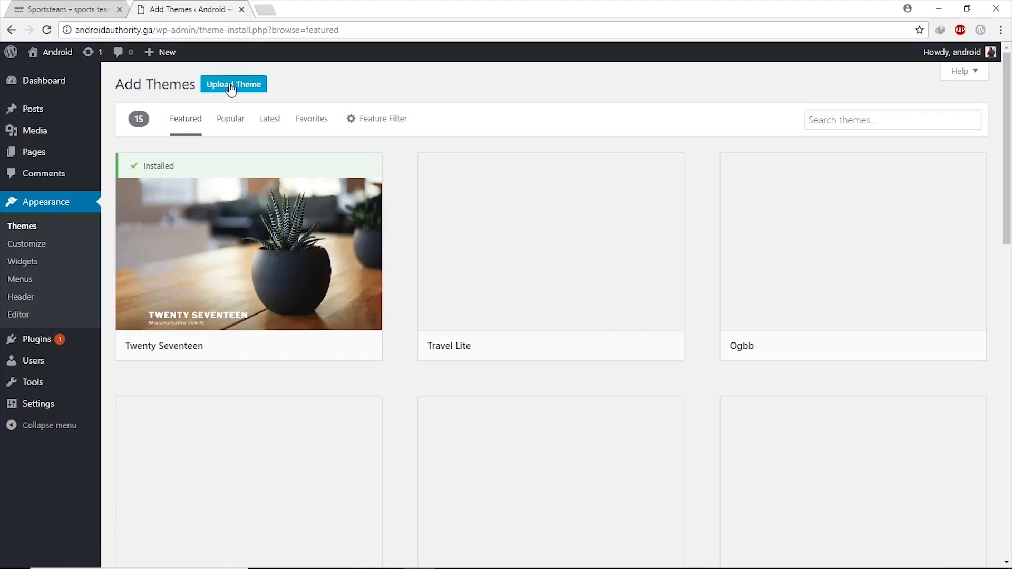
{"action": "left_click", "coordinate": [444, 199]}
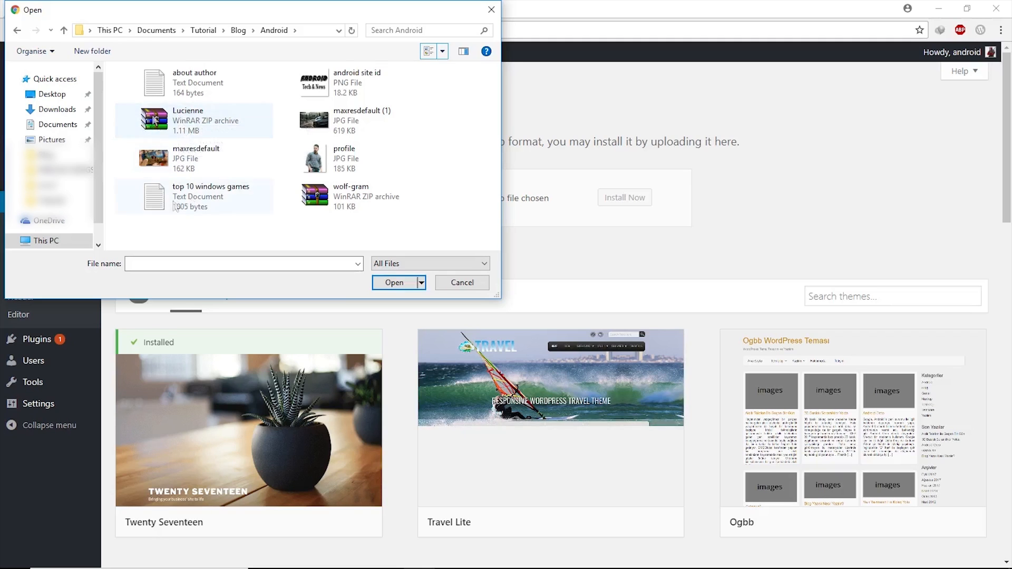
{"action": "left_click", "coordinate": [175, 126]}
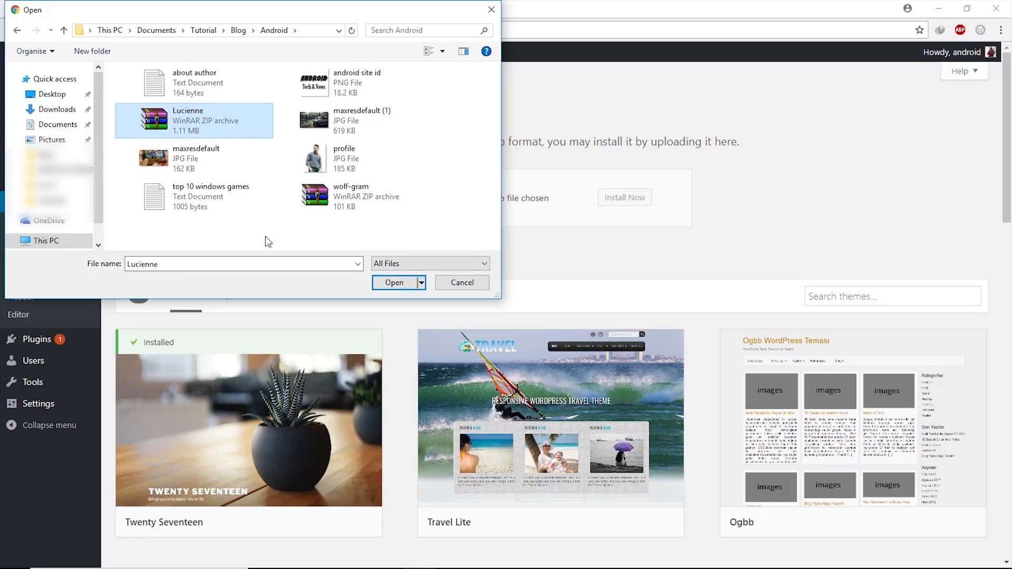
{"action": "left_click", "coordinate": [395, 283]}
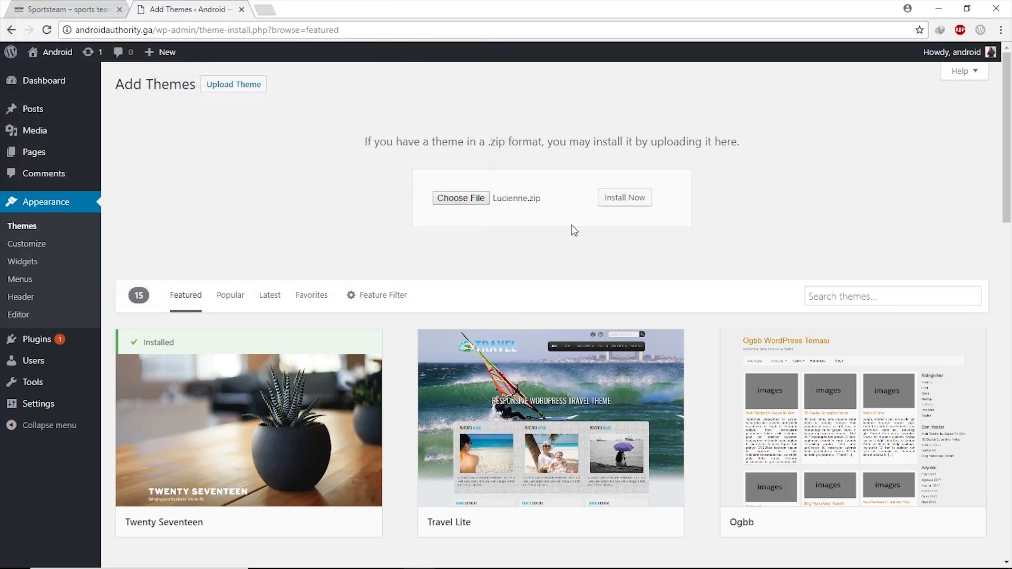
{"action": "left_click", "coordinate": [619, 199]}
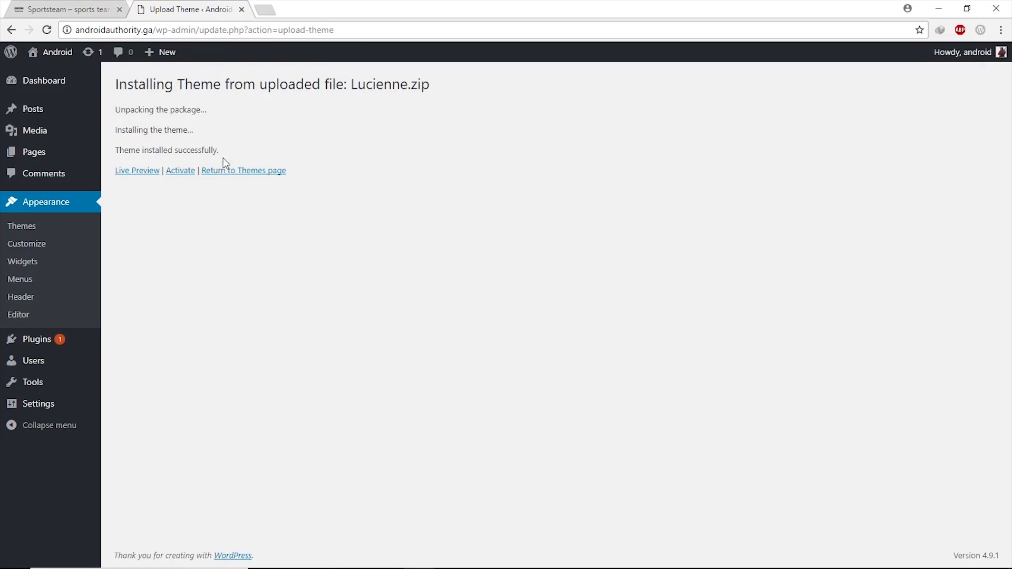
- Activate the Lucienne theme and show its Site Identity settings in the customizer
{"action": "left_click", "coordinate": [178, 172]}
{"action": "left_click", "coordinate": [346, 337]}
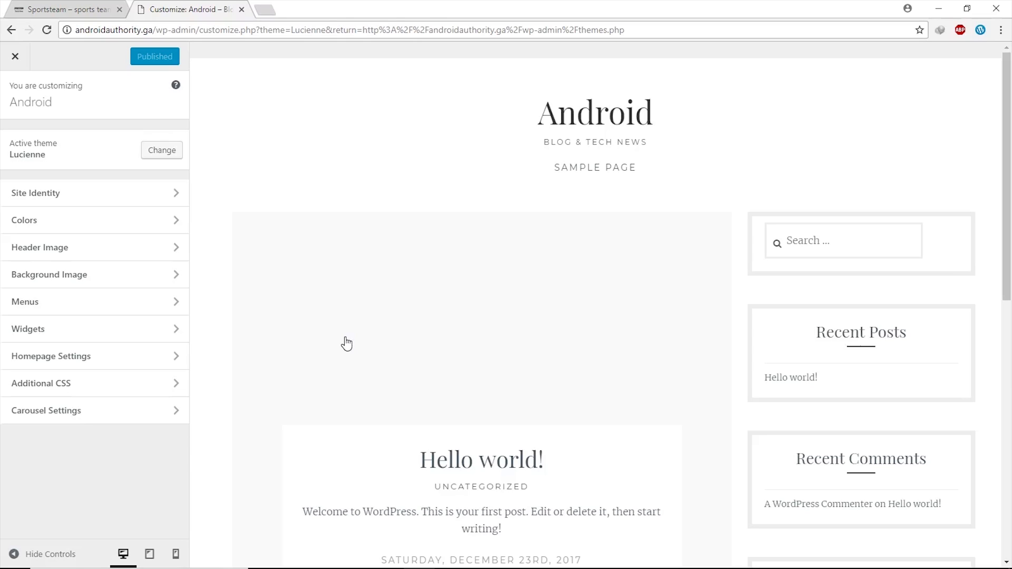
{"action": "left_click", "coordinate": [131, 205]}
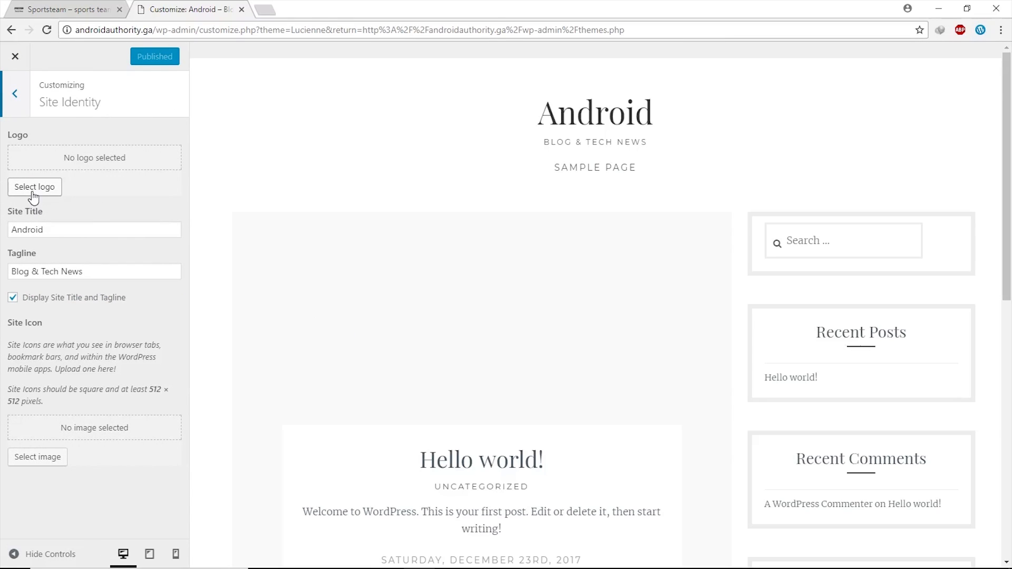
- Upload the "website logo" image as the site logo and turn off the display of the site title and tagline
{"action": "left_click_drag", "start_coordinate": [57, 237], "coordinate": [13, 227]}
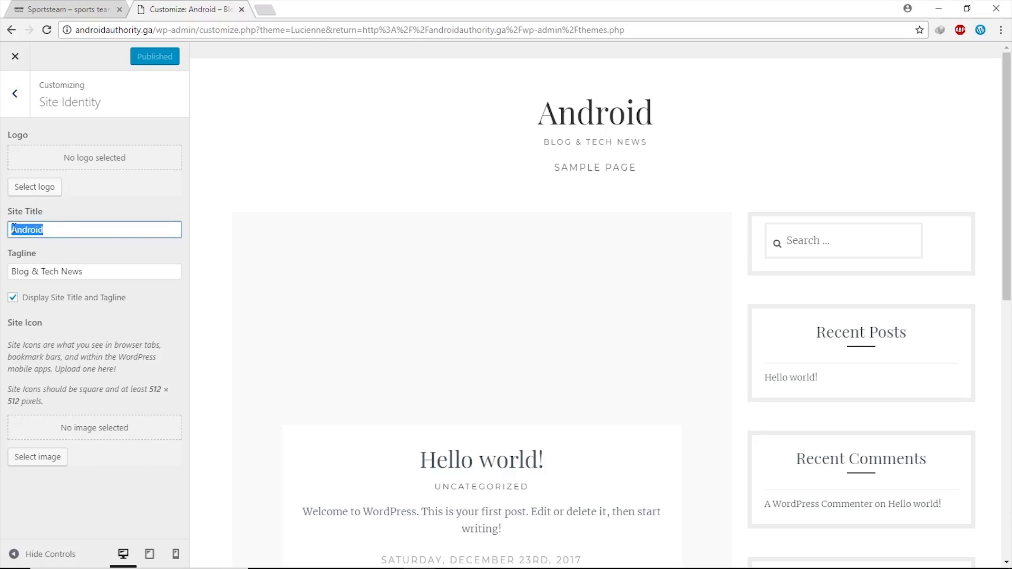
{"action": "left_click_drag", "start_coordinate": [99, 272], "coordinate": [5, 276]}
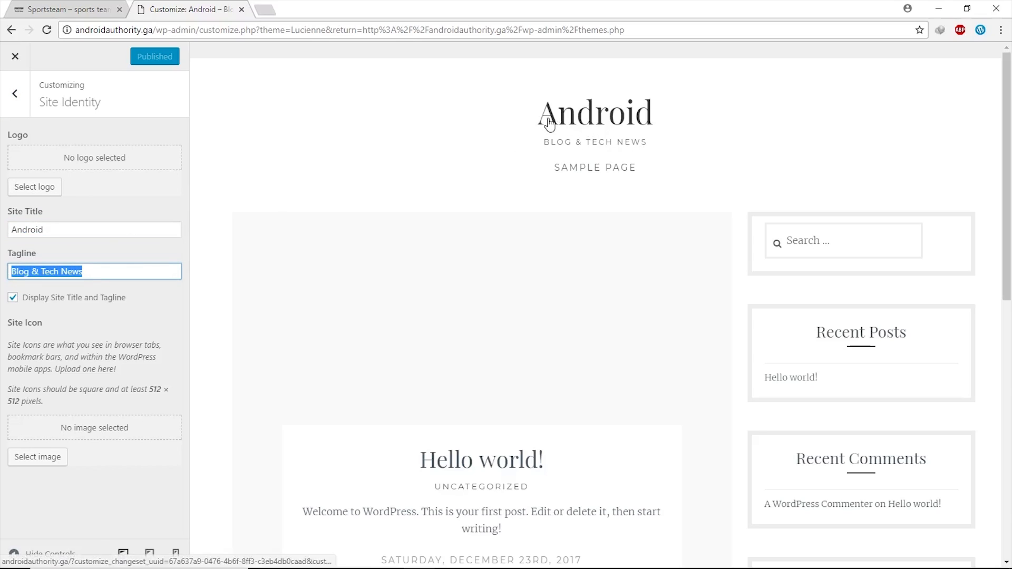
{"action": "left_click", "coordinate": [35, 192]}
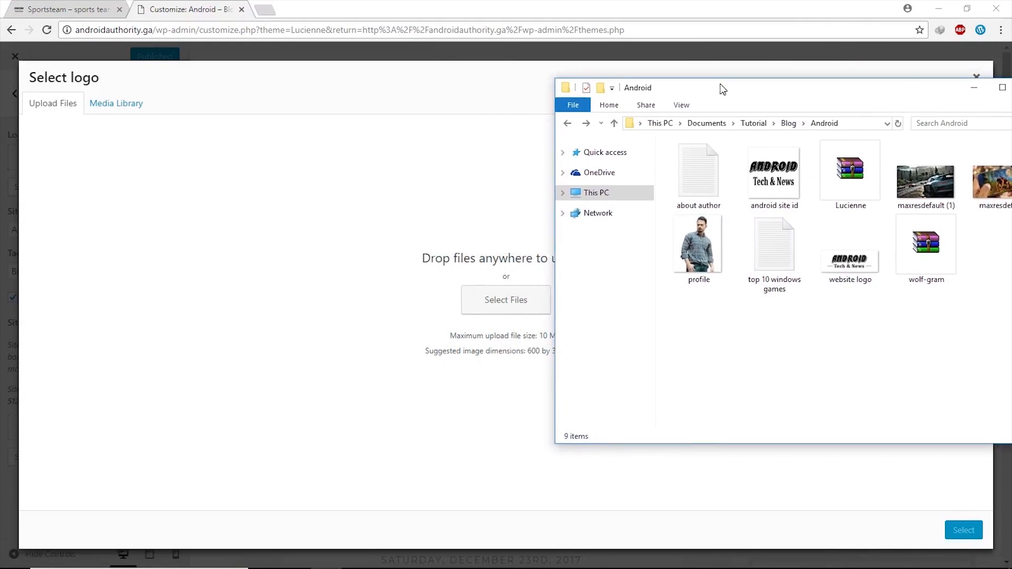
{"action": "left_click_drag", "start_coordinate": [722, 90], "coordinate": [732, 86]}
{"action": "left_click_drag", "start_coordinate": [860, 258], "coordinate": [334, 324]}
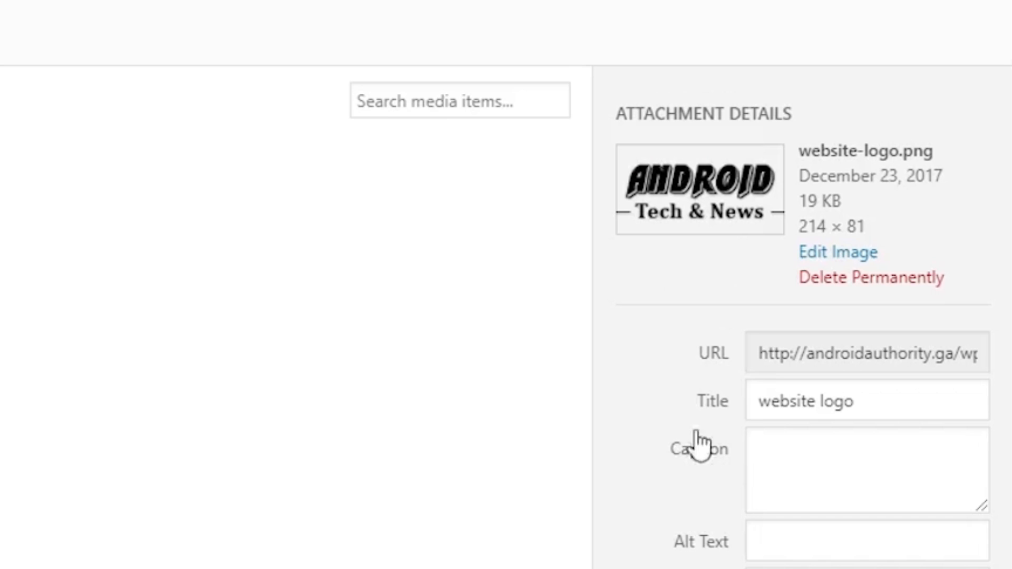
{"action": "left_click_drag", "start_coordinate": [785, 234], "coordinate": [828, 227]}
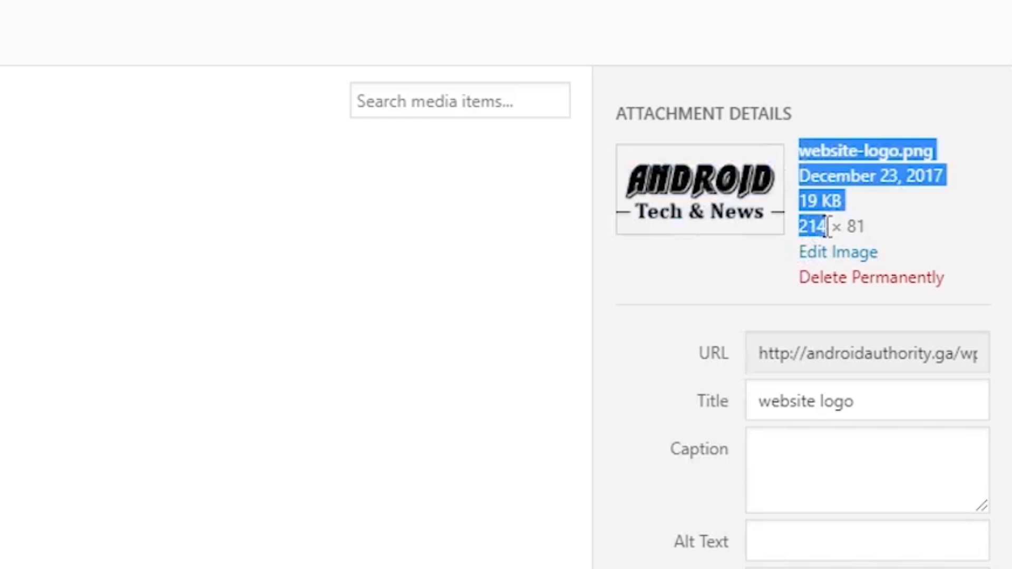
{"action": "left_click", "coordinate": [892, 231]}
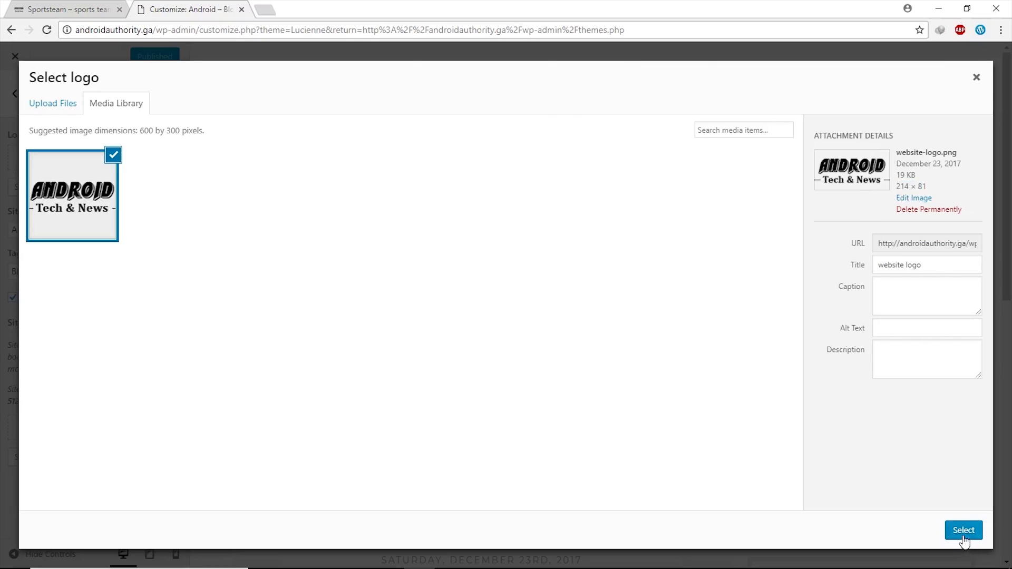
{"action": "left_click", "coordinate": [963, 532]}
{"action": "left_click", "coordinate": [877, 532]}
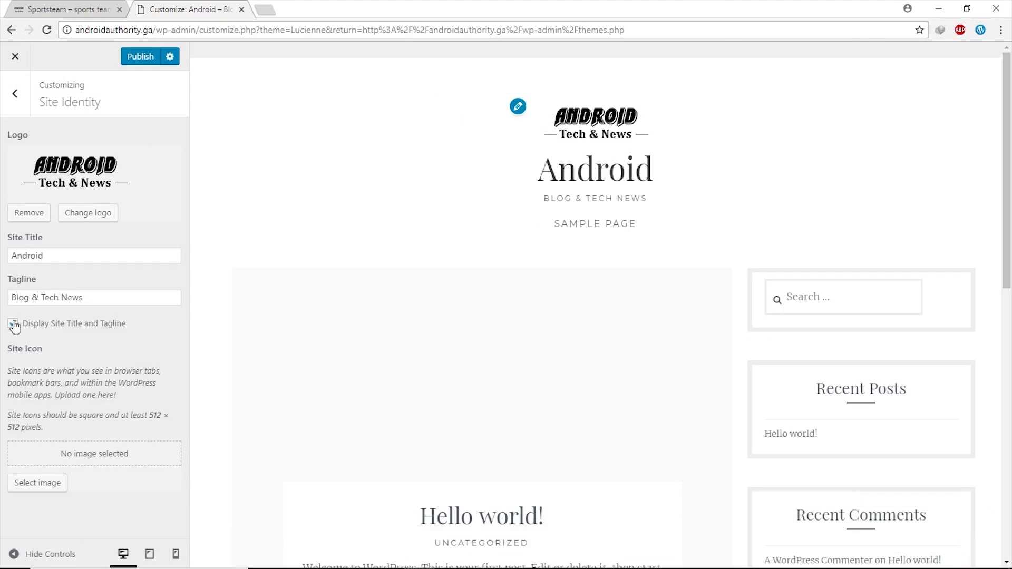
{"action": "left_click", "coordinate": [12, 323]}
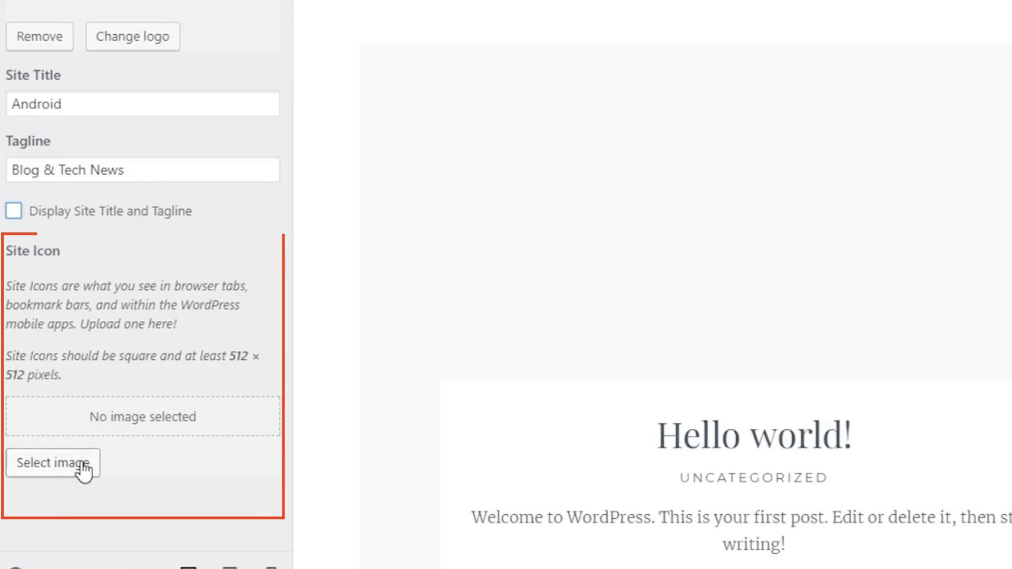
- Upload the "android site id" image as the site icon and publish the Site Identity changes
{"action": "left_click", "coordinate": [82, 469]}
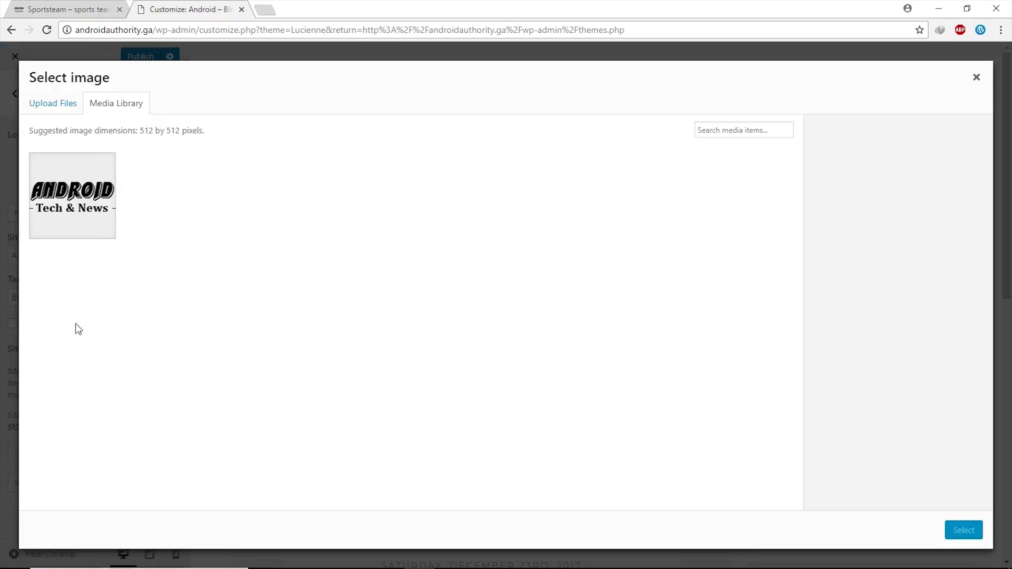
{"action": "left_click", "coordinate": [52, 108]}
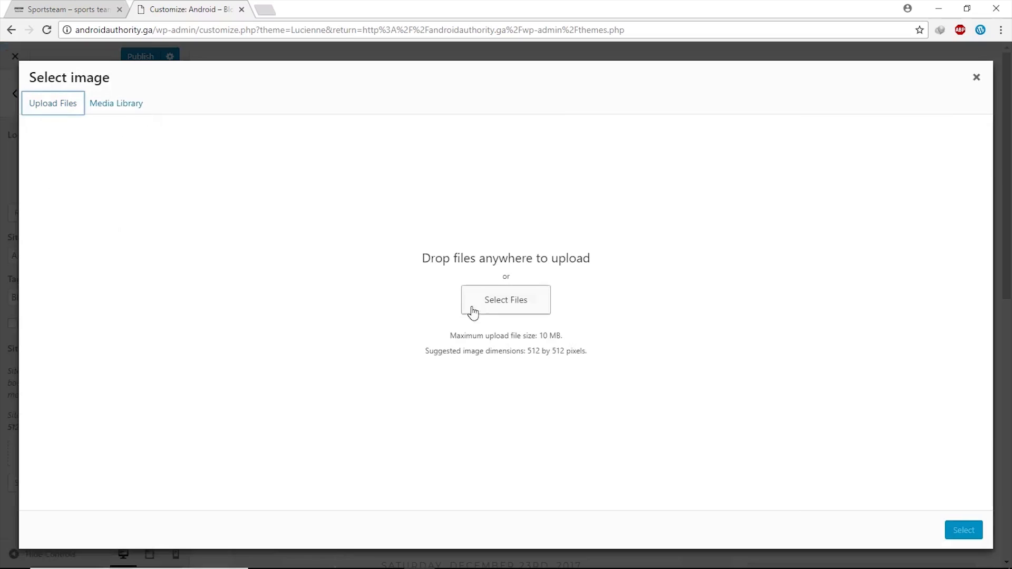
{"action": "left_click", "coordinate": [470, 310]}
{"action": "left_click_drag", "start_coordinate": [784, 154], "coordinate": [360, 300]}
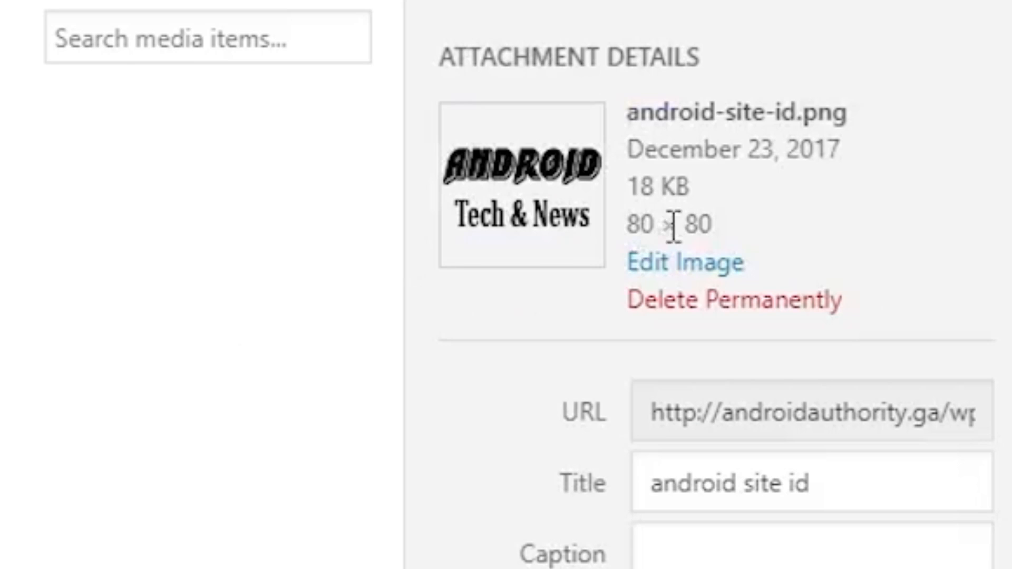
{"action": "left_click_drag", "start_coordinate": [716, 224], "coordinate": [627, 224]}
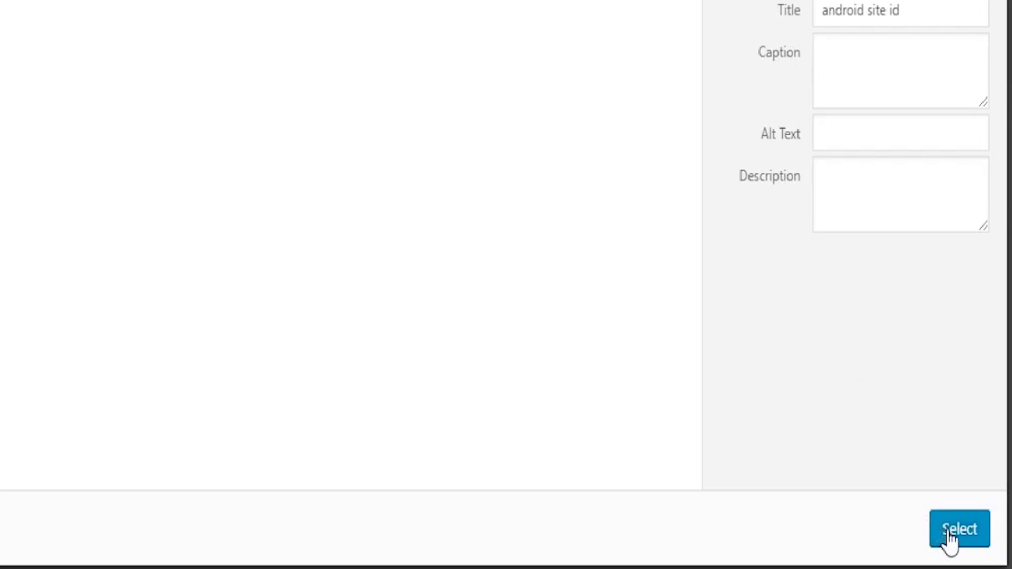
{"action": "left_click", "coordinate": [949, 539]}
{"action": "left_click", "coordinate": [837, 546]}
{"action": "left_click", "coordinate": [194, 29]}
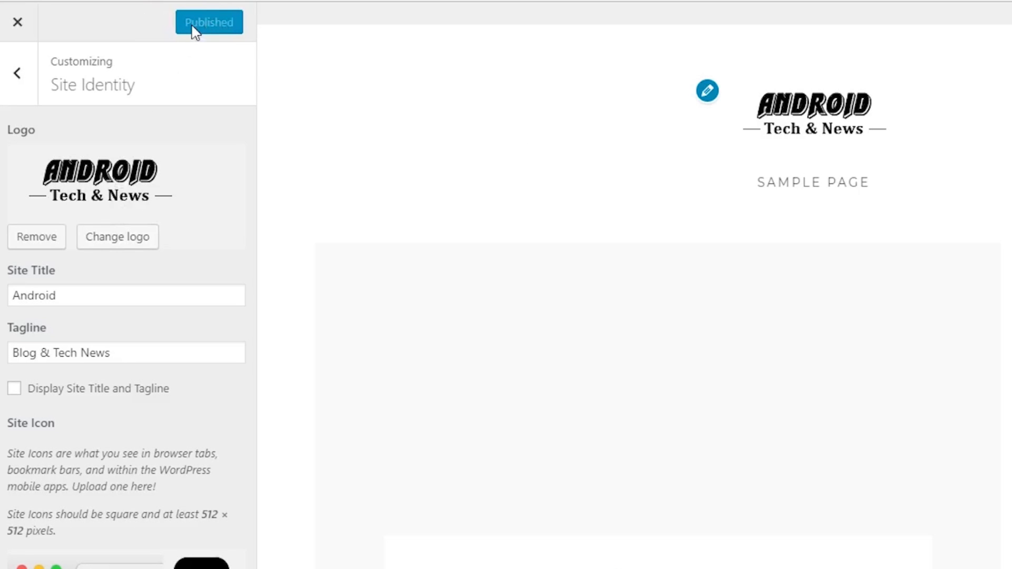
- Create a new navigation menu named Menu_1 and assign it to the Primary Menu location
{"action": "left_click", "coordinate": [16, 73]}
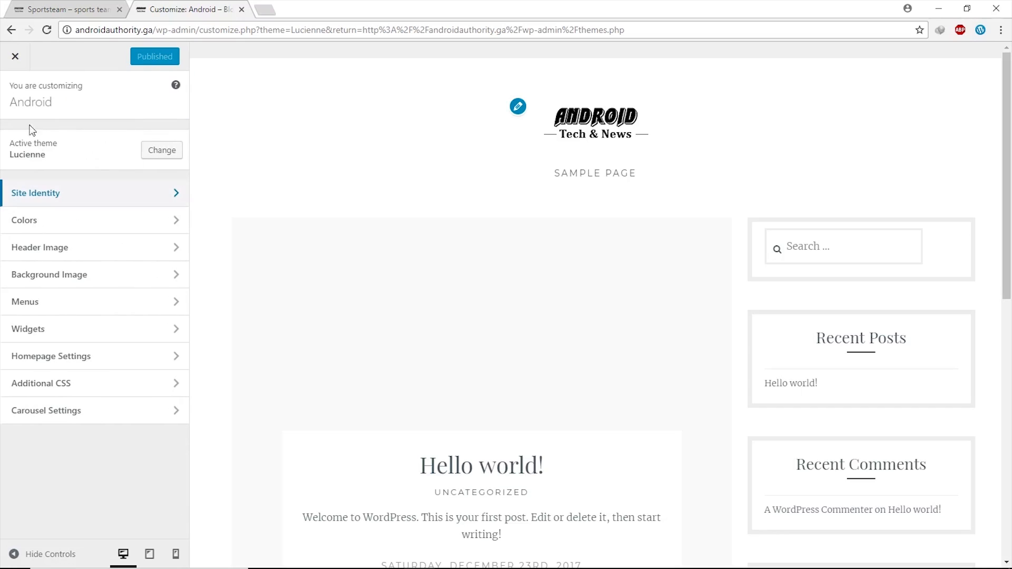
{"action": "left_click", "coordinate": [58, 307]}
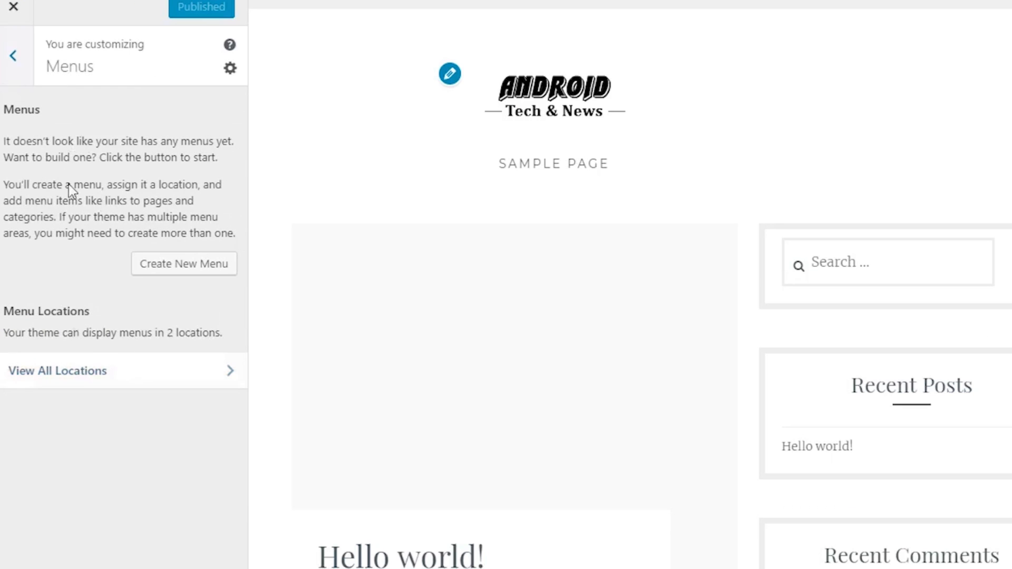
{"action": "left_click", "coordinate": [168, 278]}
{"action": "left_click", "coordinate": [11, 294]}
{"action": "left_click", "coordinate": [58, 134]}
{"action": "type", "text": "Menu_1"}
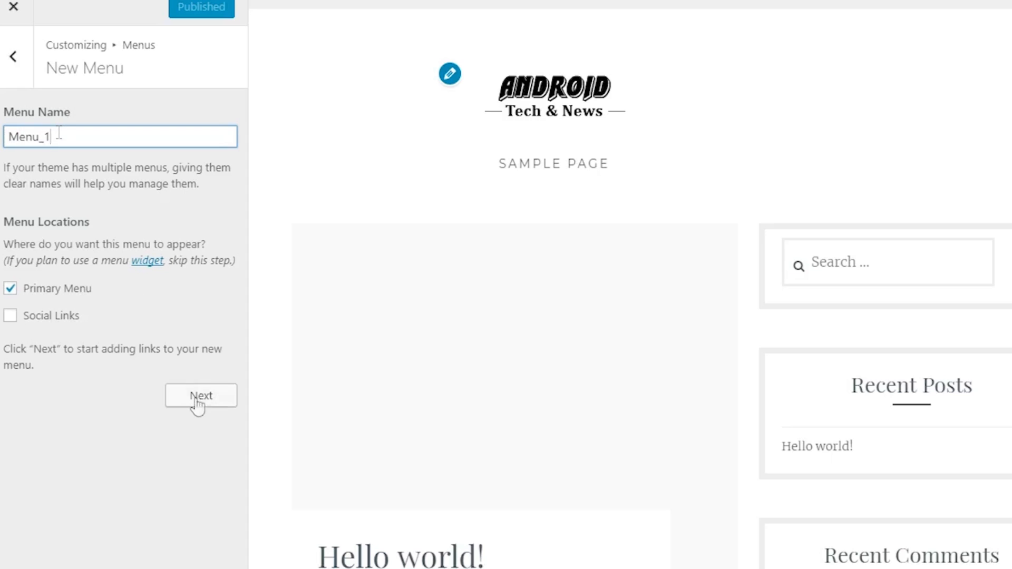
{"action": "left_click", "coordinate": [197, 400]}
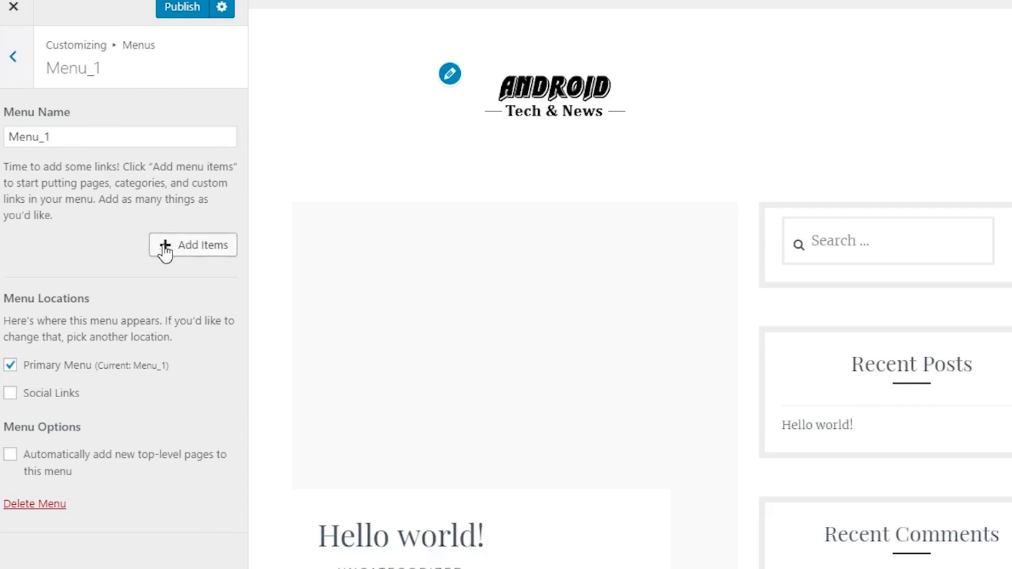
- Add the Home link and two new pages, Contact and About me, to Menu_1
{"action": "left_click", "coordinate": [165, 247]}
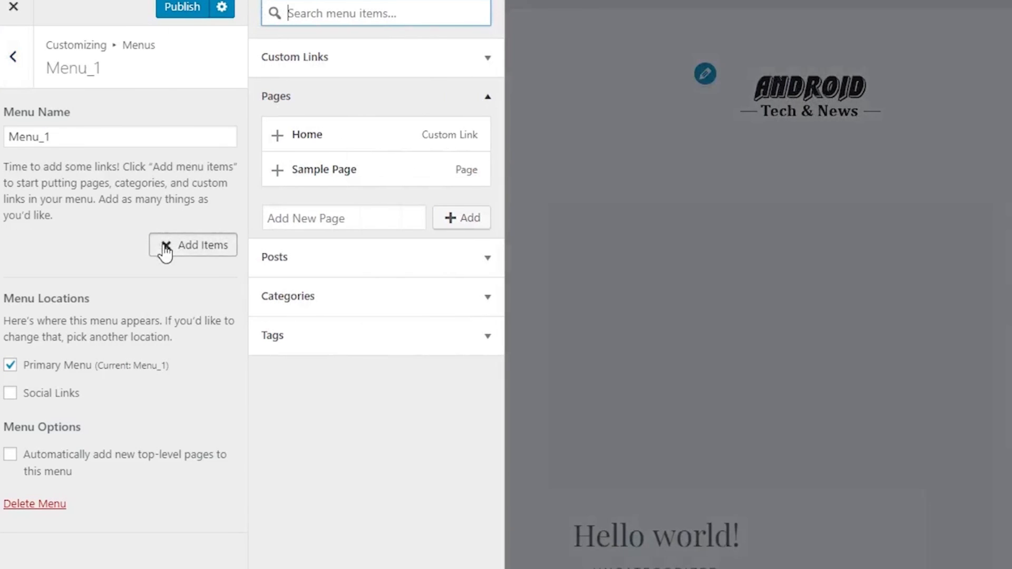
{"action": "left_click", "coordinate": [277, 138]}
{"action": "left_click", "coordinate": [343, 221]}
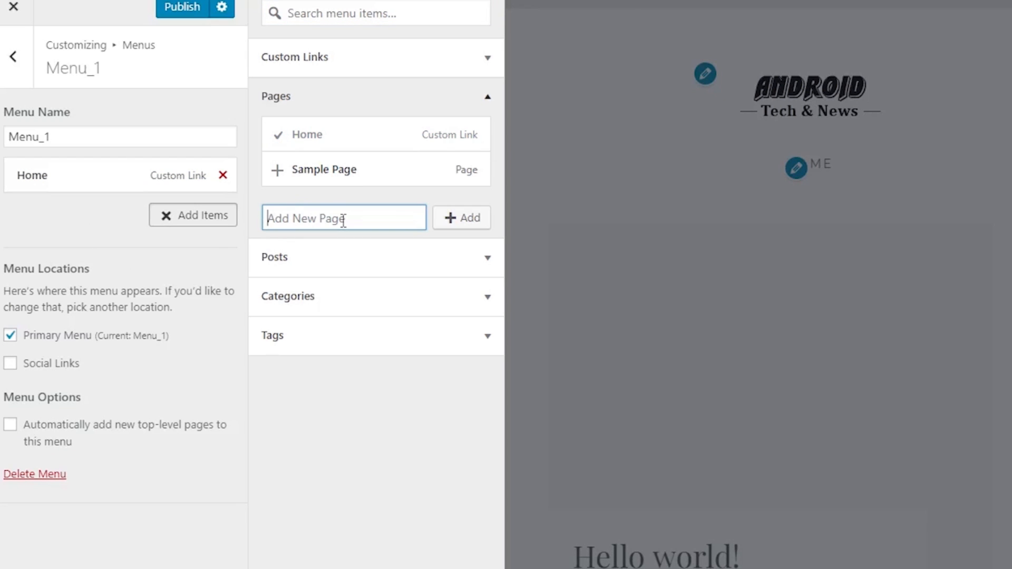
{"action": "type", "text": "Contact"}
{"action": "left_click", "coordinate": [454, 219]}
{"action": "left_click", "coordinate": [289, 252]}
{"action": "type", "text": "About m"}
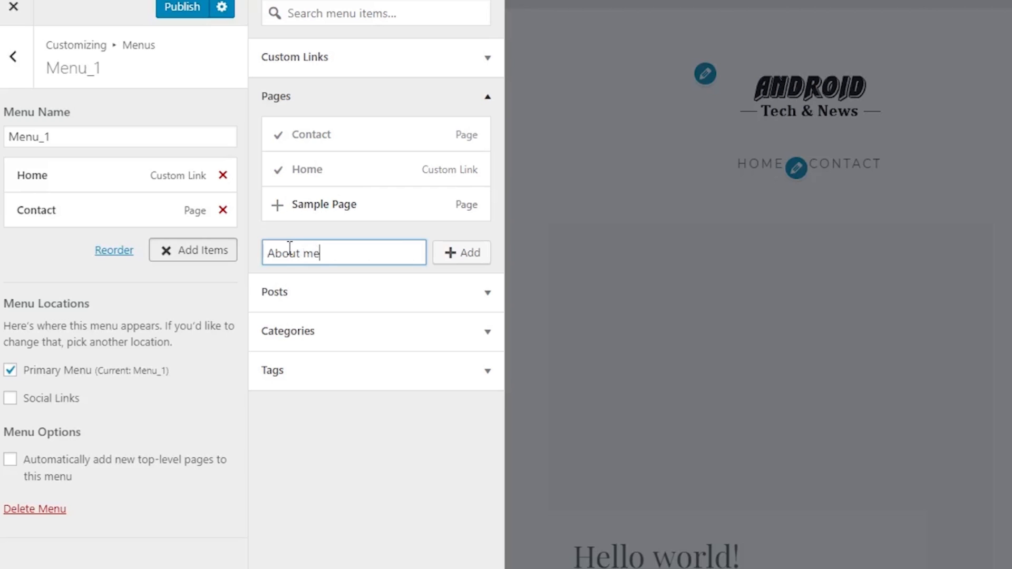
{"action": "type", "text": "e"}
{"action": "key", "text": "Return"}
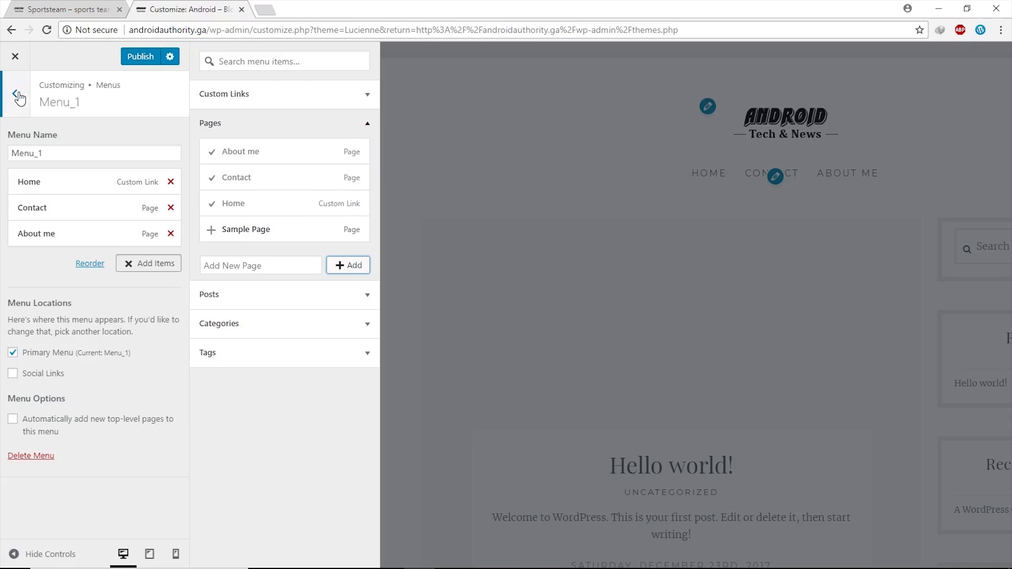
- Create a new navigation menu named Menu_2 and assign it to the Social Links location
{"action": "left_click", "coordinate": [19, 61]}
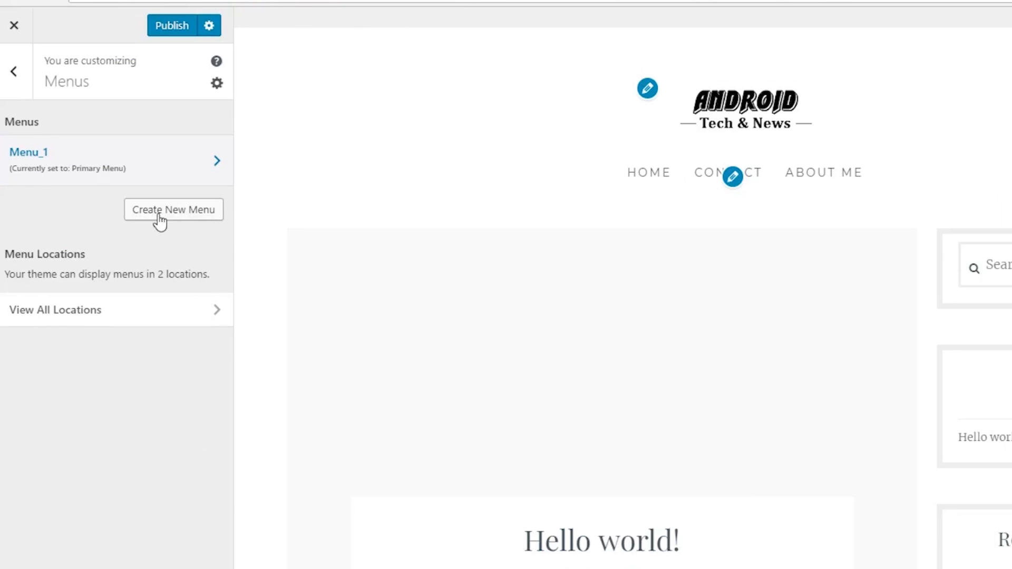
{"action": "left_click", "coordinate": [157, 207]}
{"action": "type", "text": "Menu_2"}
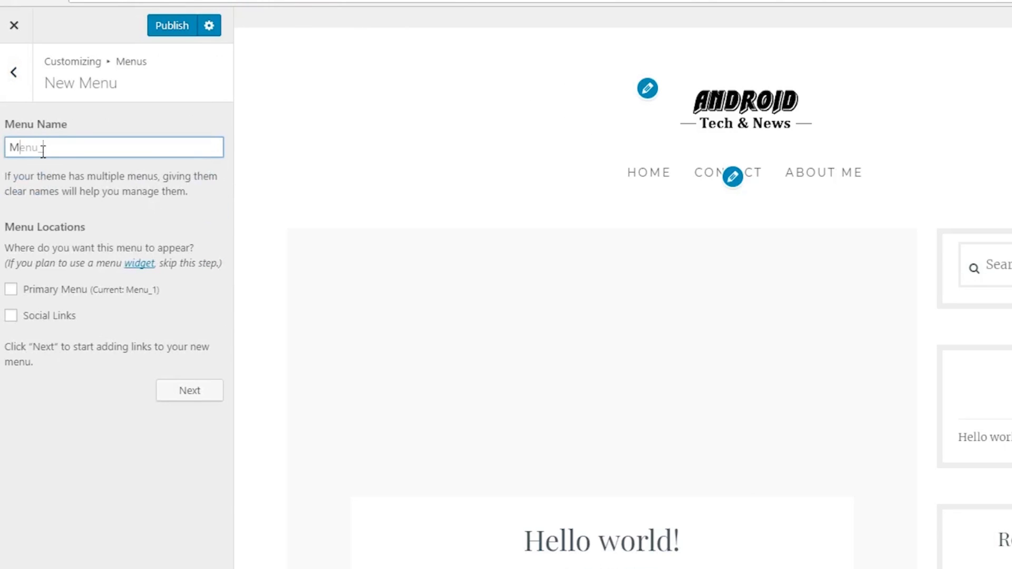
{"action": "left_click", "coordinate": [11, 317]}
{"action": "left_click", "coordinate": [176, 395]}
- Add a custom link to the Facebook profile URL to Menu_2 with the link text "facebook"
{"action": "left_click", "coordinate": [169, 257]}
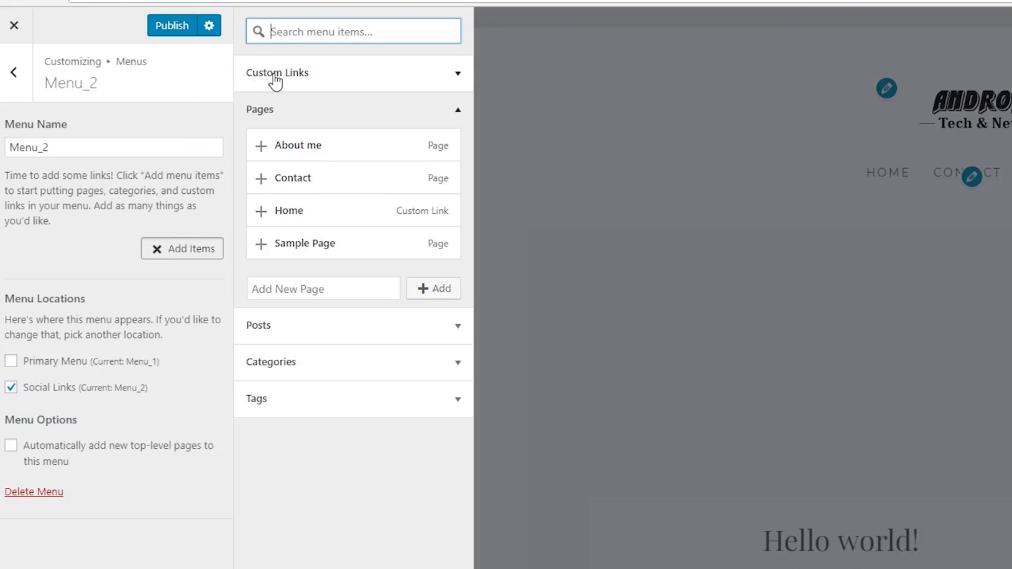
{"action": "left_click", "coordinate": [275, 74]}
{"action": "left_click", "coordinate": [387, 102]}
{"action": "type", "text": "facebook.com/rana"}
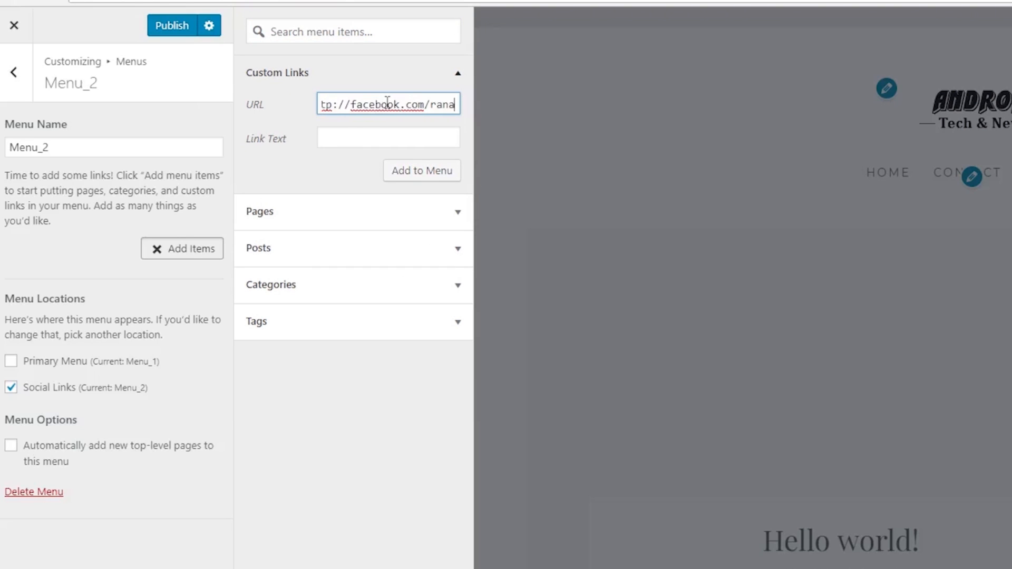
{"action": "left_click", "coordinate": [360, 137]}
{"action": "type", "text": "facebook"}
{"action": "left_click", "coordinate": [405, 174]}
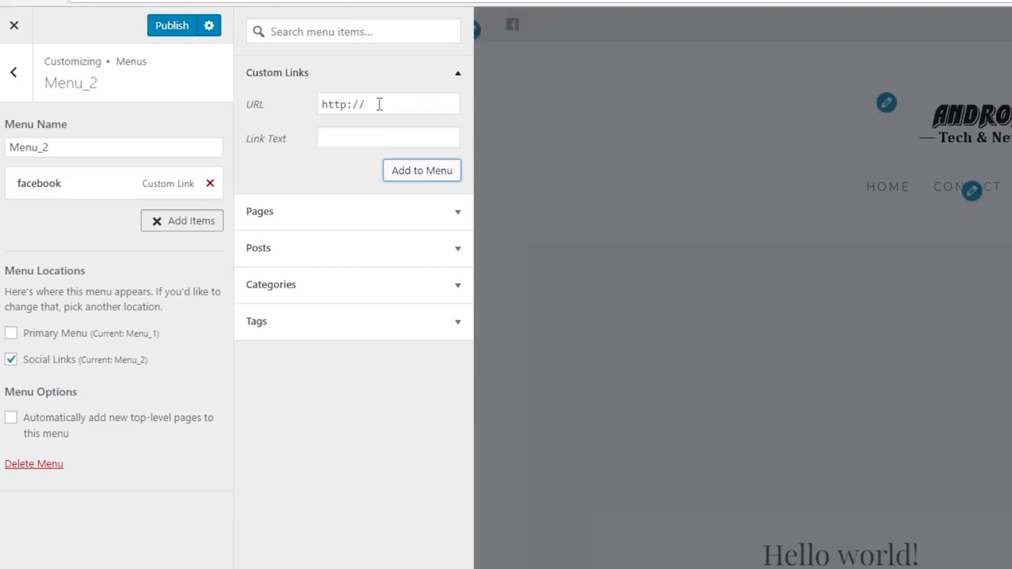
- Add a custom link to the Twitter profile URL to Menu_2 with the link text "twitter"
{"action": "left_click", "coordinate": [395, 103]}
{"action": "type", "text": "twitter.com/rana"}
{"action": "left_click", "coordinate": [360, 137]}
{"action": "type", "text": "twitter"}
{"action": "left_click", "coordinate": [422, 171]}
- Add a custom link to the Google Plus profile URL to Menu_2 with the link text "google plus"
{"action": "left_click", "coordinate": [386, 102]}
{"action": "type", "text": "plus.google.com/+ranasv"}
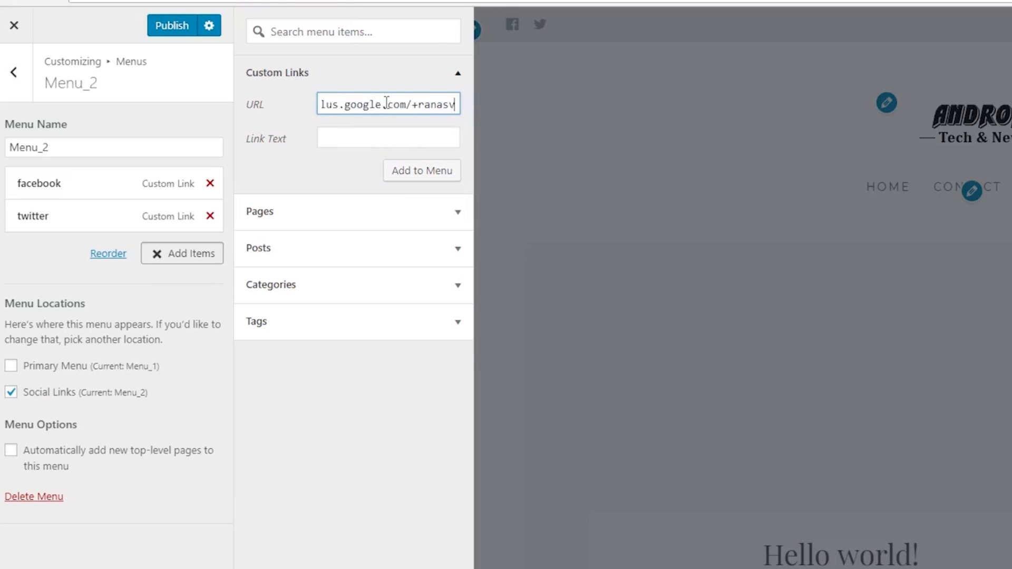
{"action": "left_click", "coordinate": [337, 134]}
{"action": "type", "text": "google plus"}
{"action": "left_click", "coordinate": [398, 173]}
- Add a custom link to the YouTube channel URL to Menu_2 with the link text "youtube" and publish the menu changes
{"action": "left_click", "coordinate": [344, 103]}
{"action": "type", "text": "youtube.com/rana"}
{"action": "left_click", "coordinate": [370, 138]}
{"action": "type", "text": "youtube"}
{"action": "left_click", "coordinate": [413, 173]}
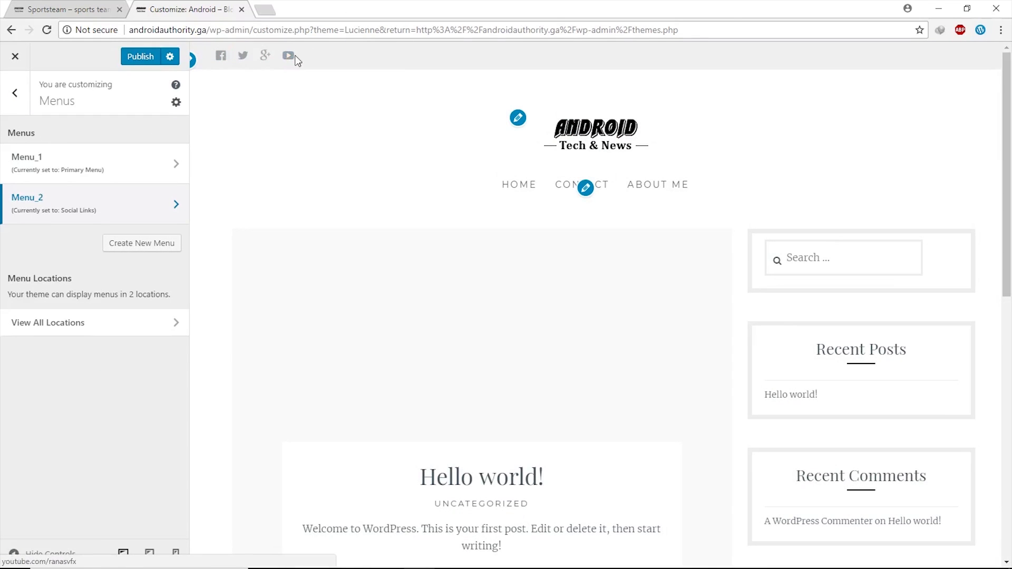
{"action": "left_click", "coordinate": [152, 62]}
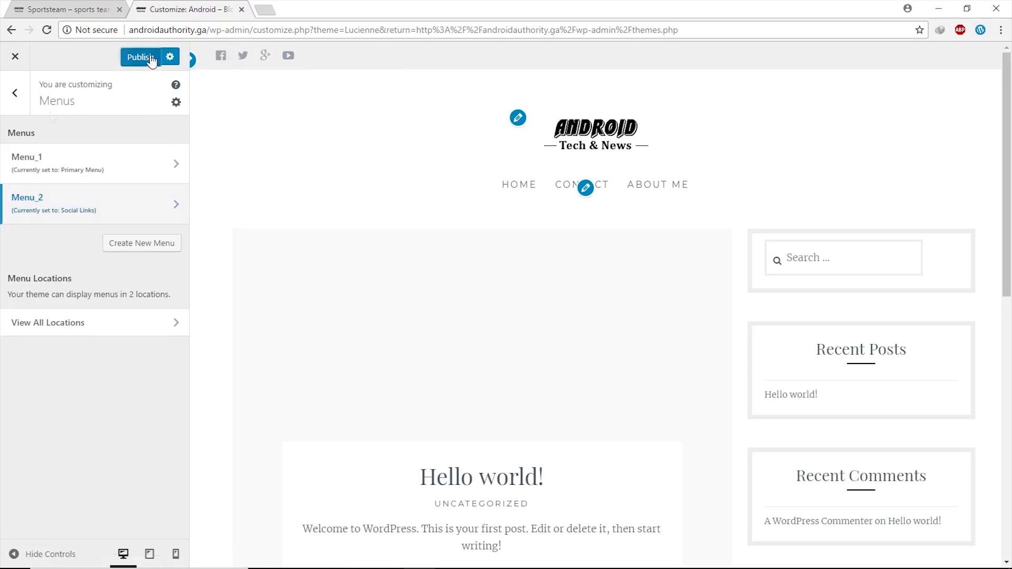
{"action": "left_click", "coordinate": [22, 101]}
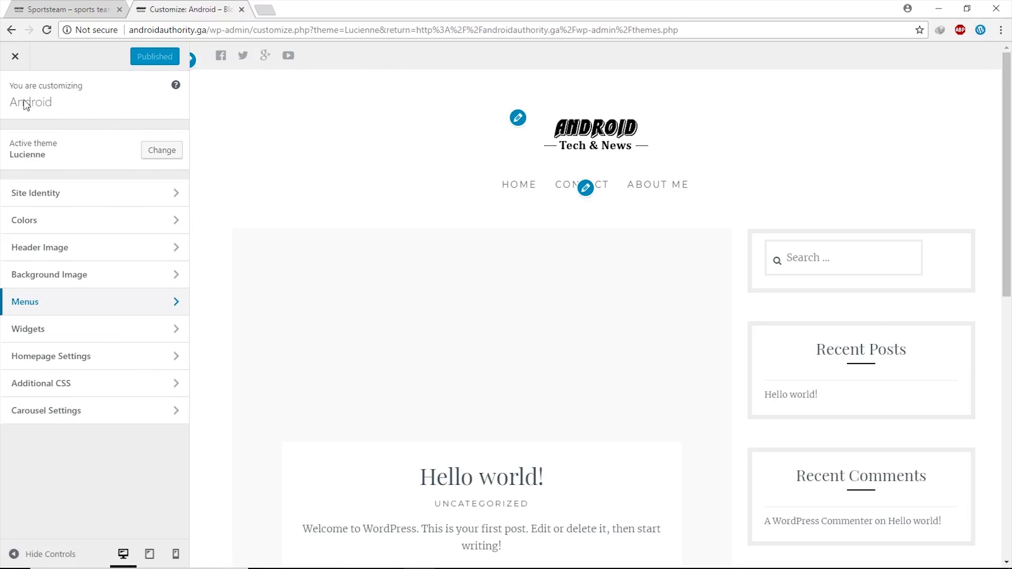
- Leave the Customizer and create a new post titled "Top 10 windows games" with the sample body text about the Windows 10 universal game
{"action": "left_click", "coordinate": [57, 4]}
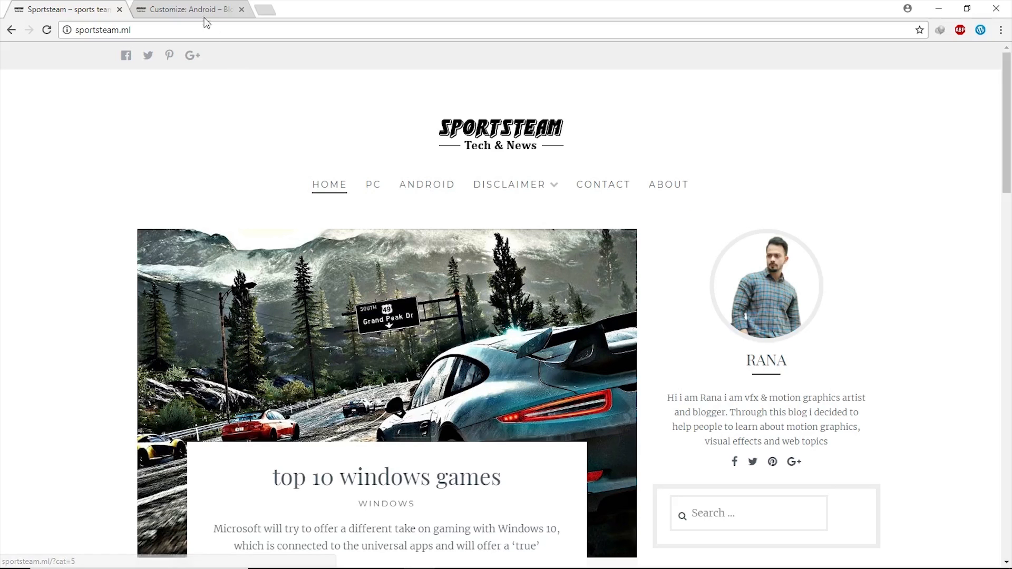
{"action": "left_click", "coordinate": [199, 10]}
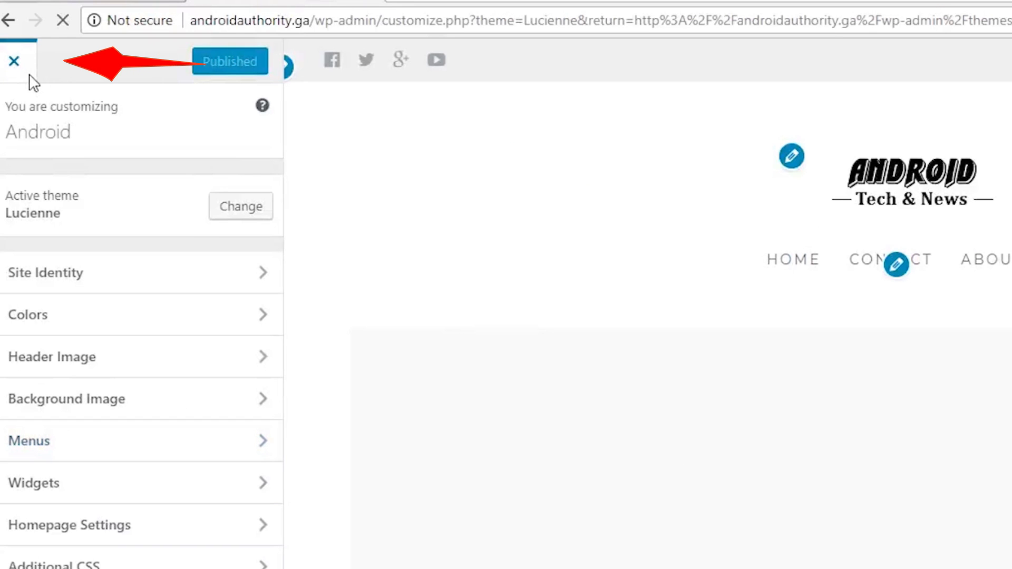
{"action": "left_click", "coordinate": [29, 77]}
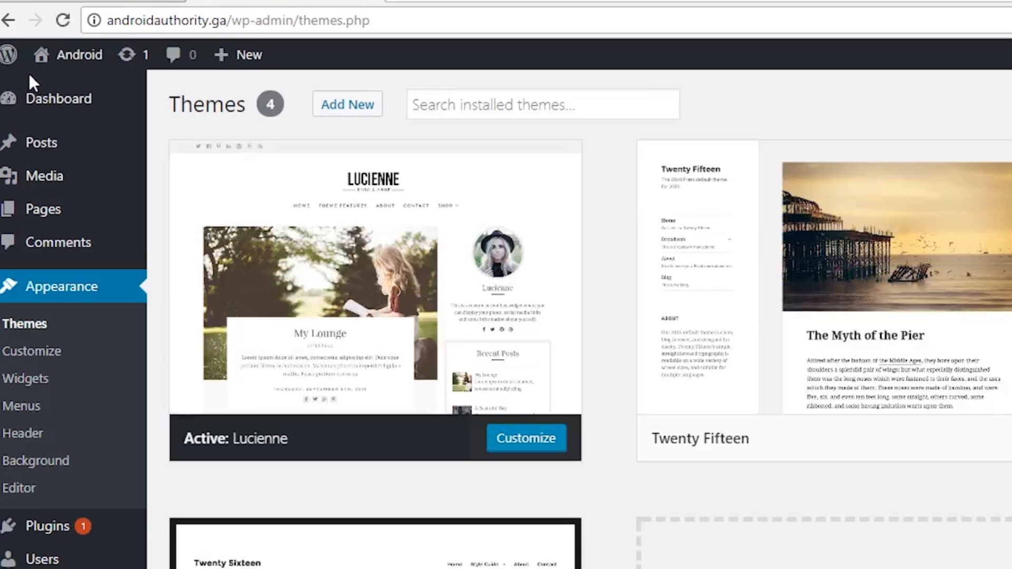
{"action": "mouse_move", "coordinate": [42, 150]}
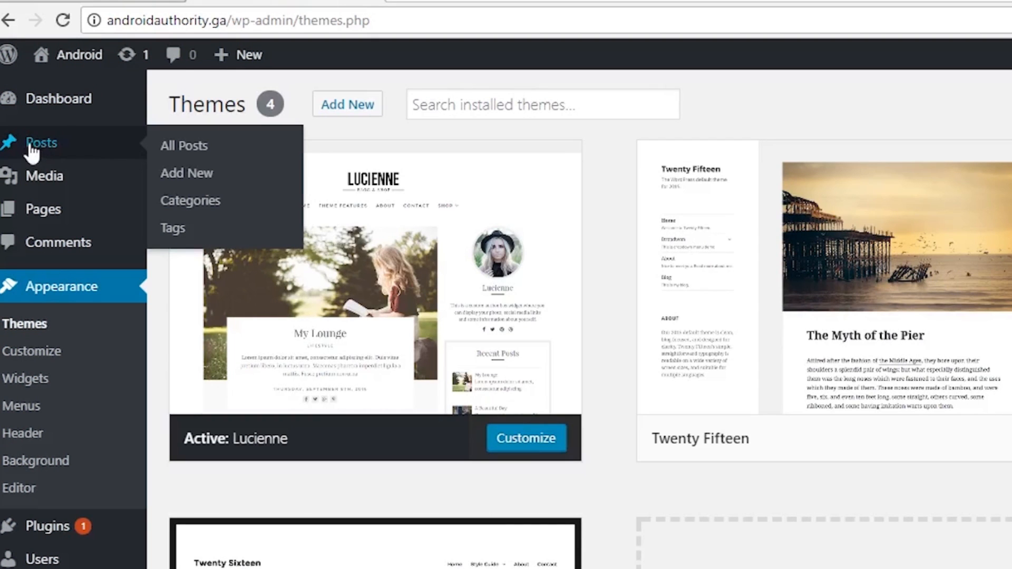
{"action": "left_click", "coordinate": [182, 173]}
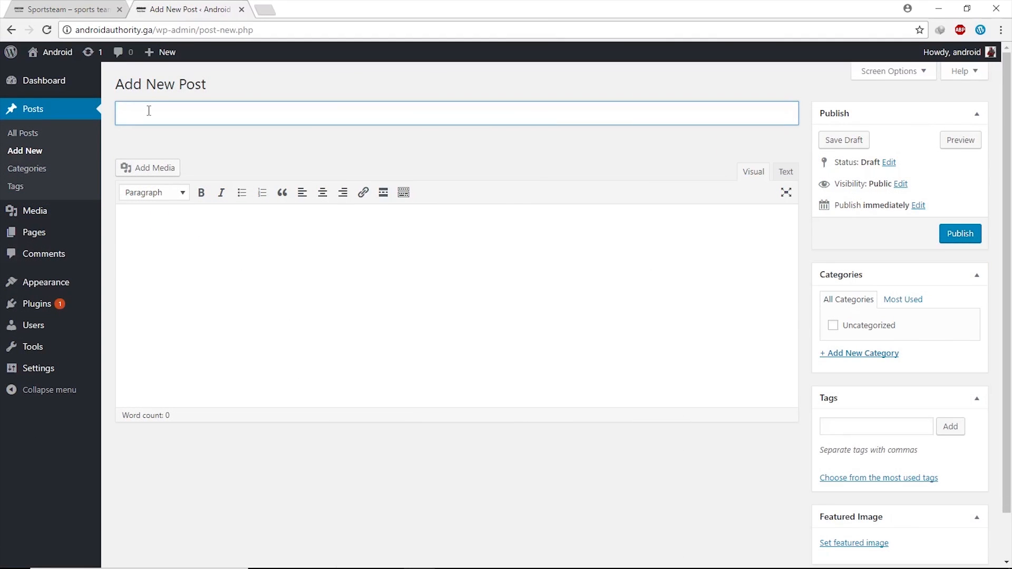
{"action": "type", "text": "Top 10 w"}
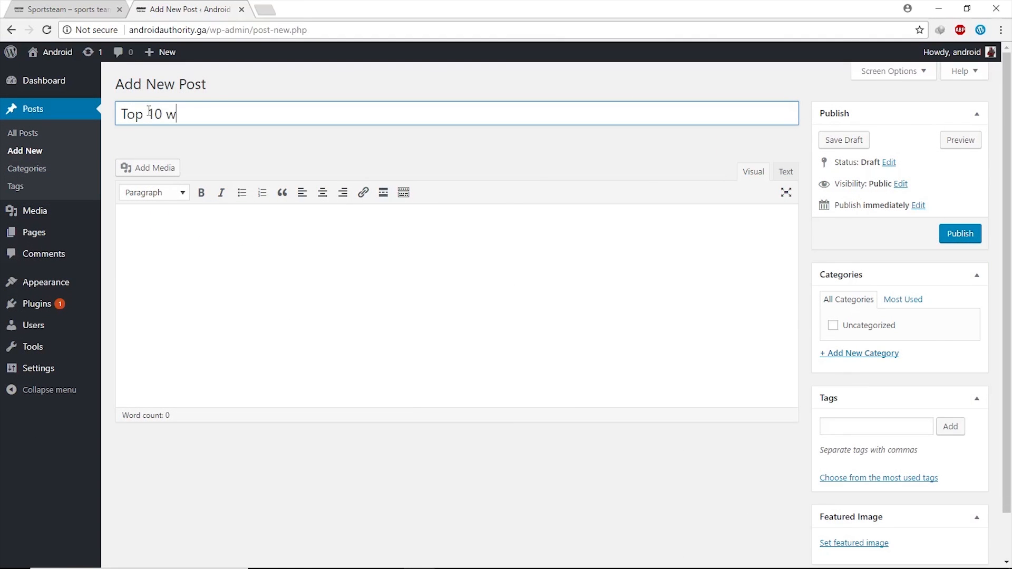
{"action": "type", "text": "indows games"}
{"action": "left_click", "coordinate": [177, 235]}
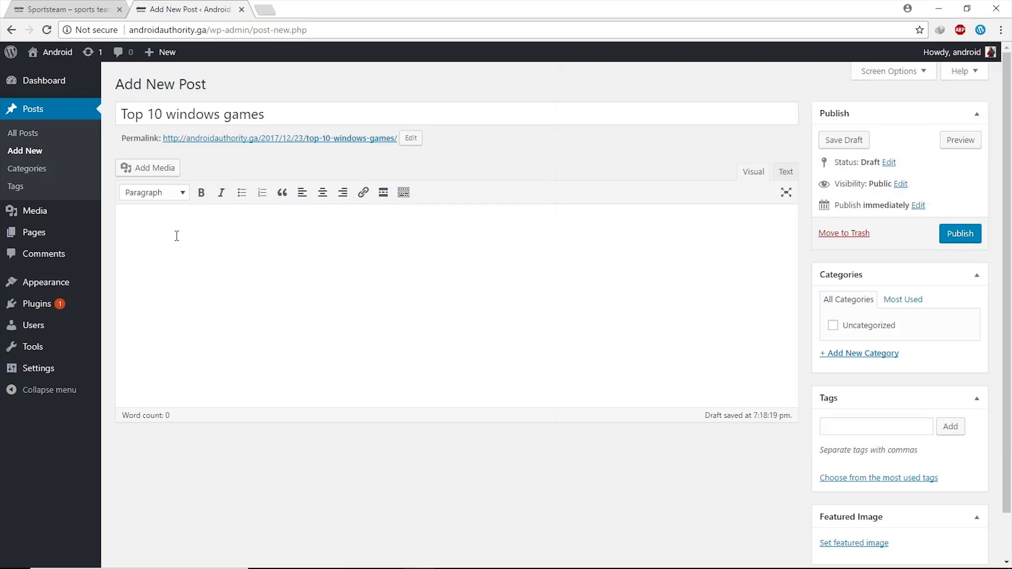
{"action": "type", "text": "This game is part of the home grown Windows 10 universal apps and with Xbox integration you can play it on multiple devices. It is part of Microsoft’s well known <em>Age of Empires</em> series and it has been developed as a tower defense style game set in the Middle Ages. The game play centers on building a castle, gathering different types of resources and attacking other players’ castles in order to gain more resources and, of course, increase your rank. The medieval setting of <em>Age of Empires: Castle Siege</em> will make it possible for you to choose among several civilizations, including the Teutonic Knights Order, Byzantines or Kievan Rus. Each of these civilizations presents itself with unique skills and technologies, that can be advantageous for different styles of playing. You can also recruit famous heroes to help your troops raid other players’ cities by using each of their special abilities, for example Richard the Lionheart will increase the damage and speed of nearby troops."}
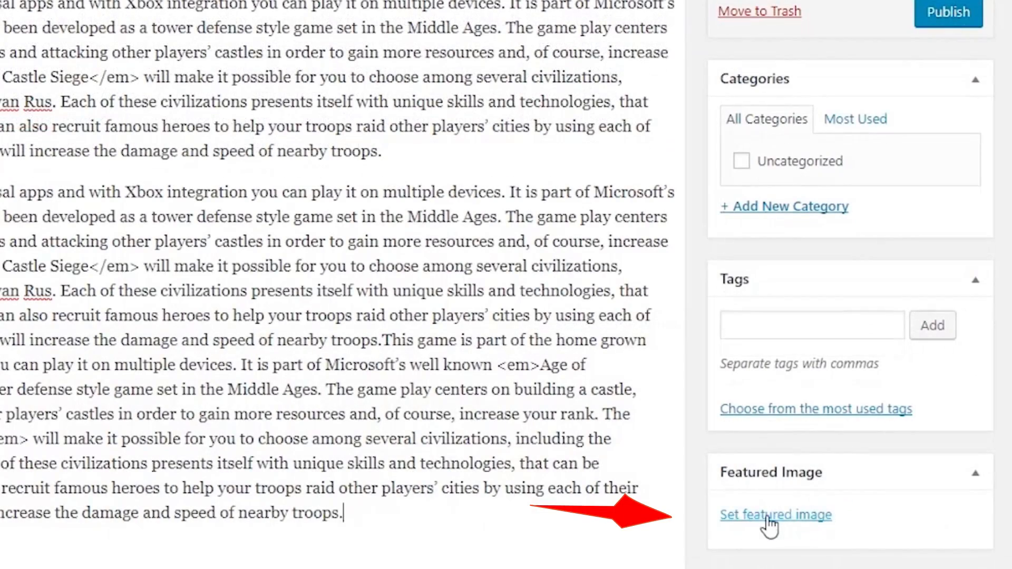
- Upload the racing car picture "maxresdefault (1)" and set it as the post's featured image
{"action": "left_click", "coordinate": [796, 519]}
{"action": "left_click", "coordinate": [54, 105]}
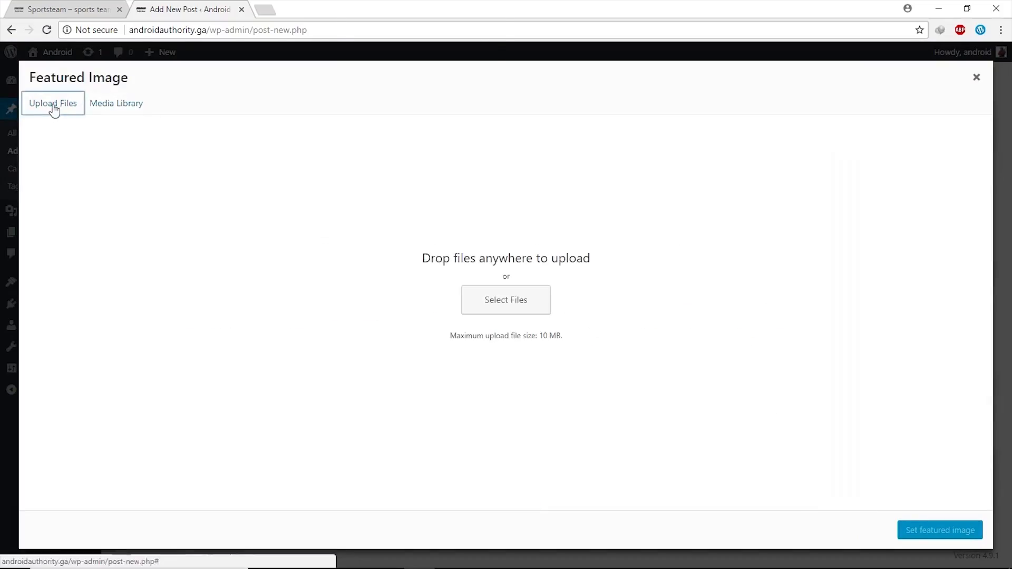
{"action": "left_click", "coordinate": [506, 299]}
{"action": "left_click", "coordinate": [385, 125]}
{"action": "left_click", "coordinate": [398, 282]}
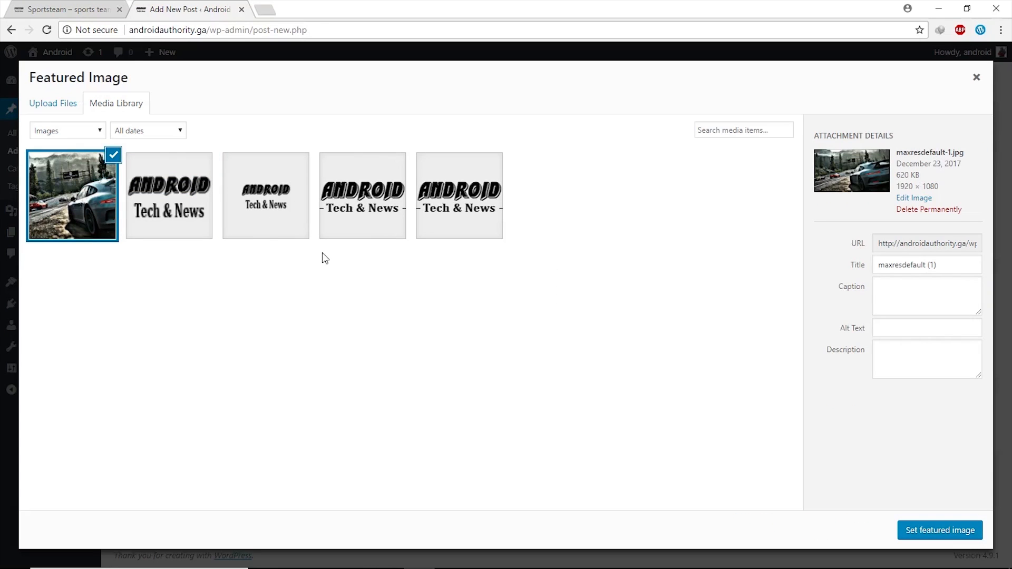
{"action": "left_click", "coordinate": [926, 533]}
{"action": "scroll", "coordinate": [891, 515], "scroll_direction": "down", "scroll_amount": 1}
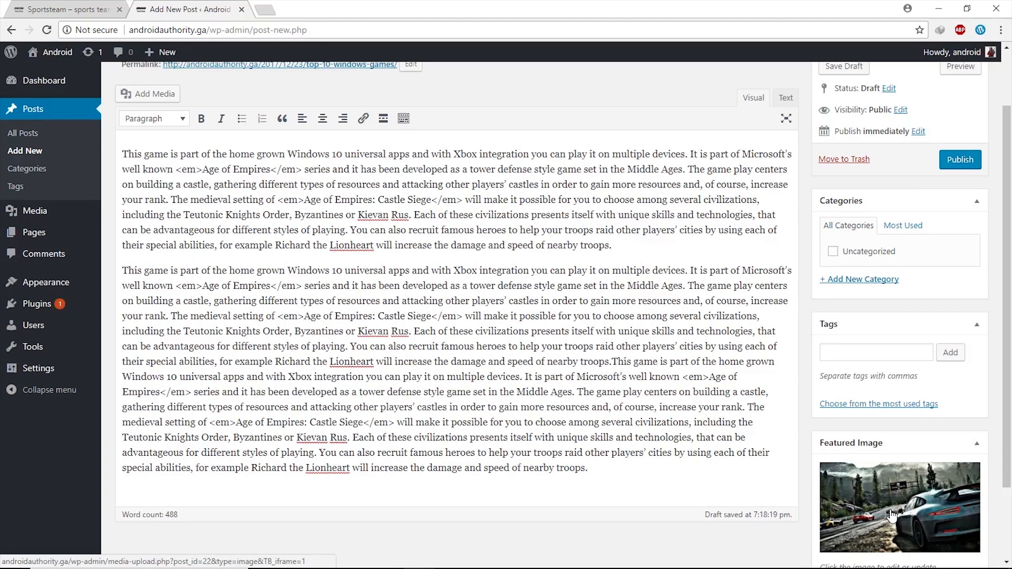
- Check the Sportsteam example site, add a new category named PC to the post and publish it
{"action": "left_click", "coordinate": [63, 9]}
{"action": "scroll", "coordinate": [232, 268], "scroll_direction": "down", "scroll_amount": 2}
{"action": "scroll", "coordinate": [232, 268], "scroll_direction": "down", "scroll_amount": 3}
{"action": "scroll", "coordinate": [87, 199], "scroll_direction": "down", "scroll_amount": 3}
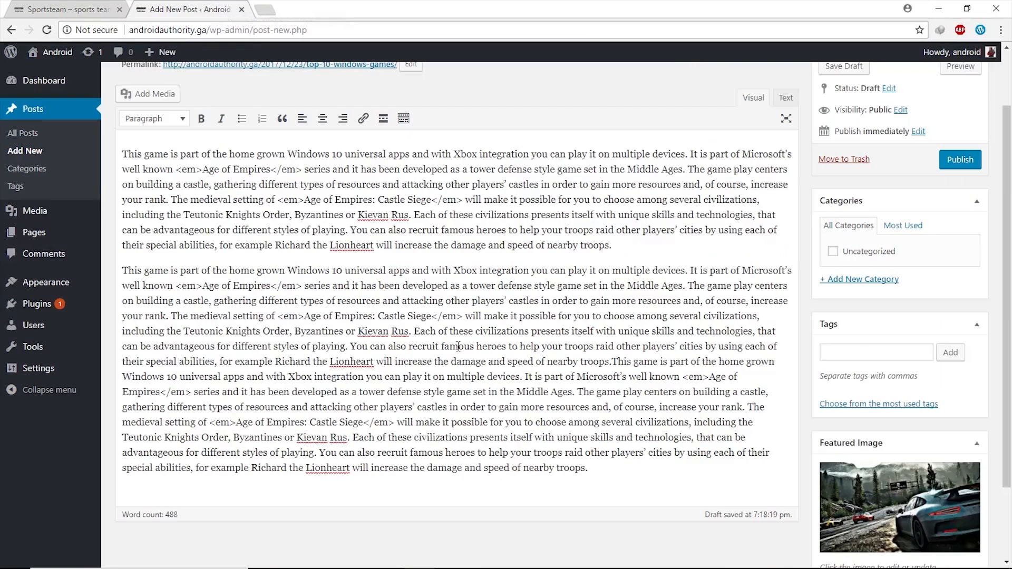
{"action": "scroll", "coordinate": [527, 363], "scroll_direction": "up", "scroll_amount": 3}
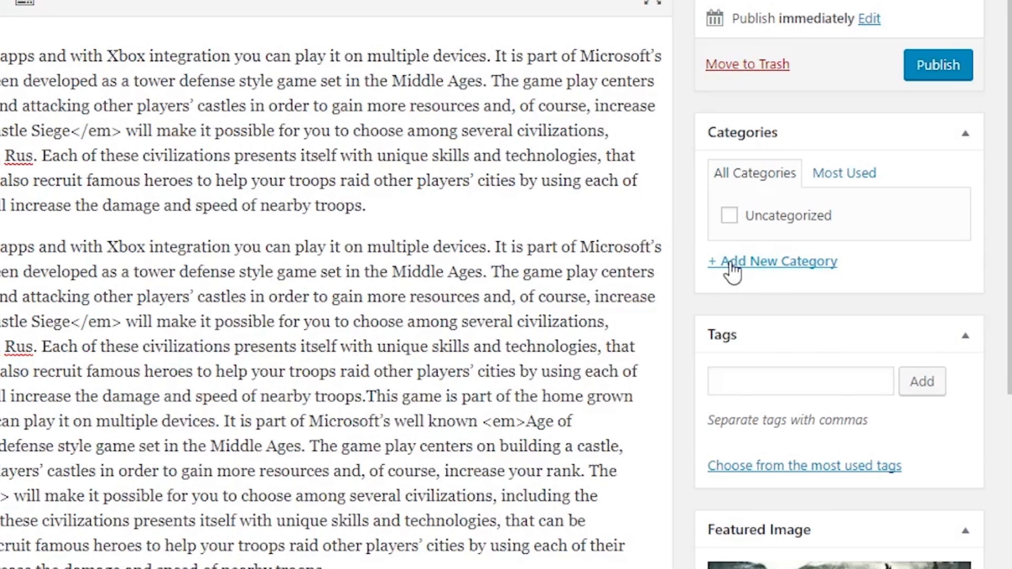
{"action": "left_click", "coordinate": [731, 262]}
{"action": "type", "text": "PC"}
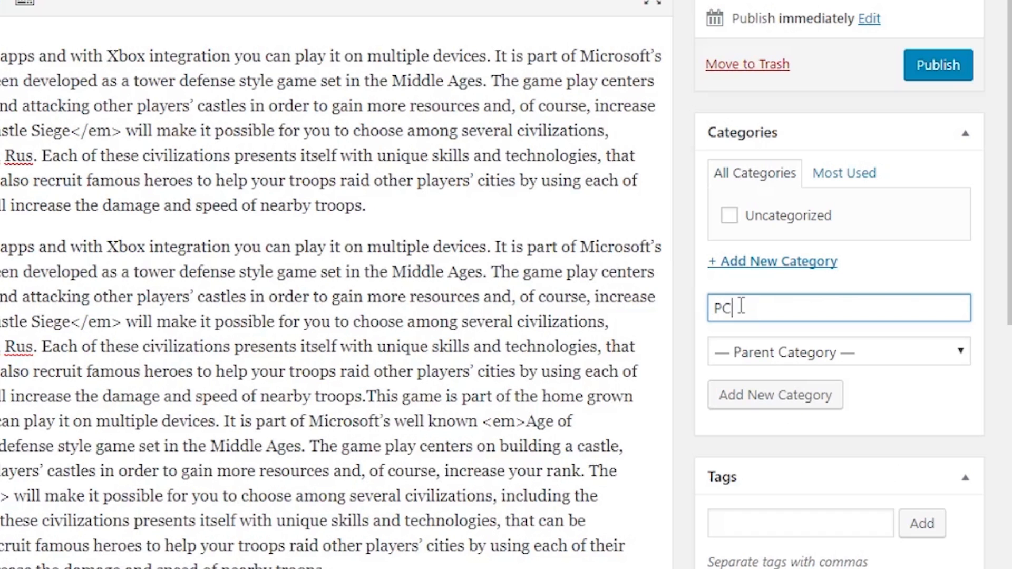
{"action": "left_click", "coordinate": [758, 402]}
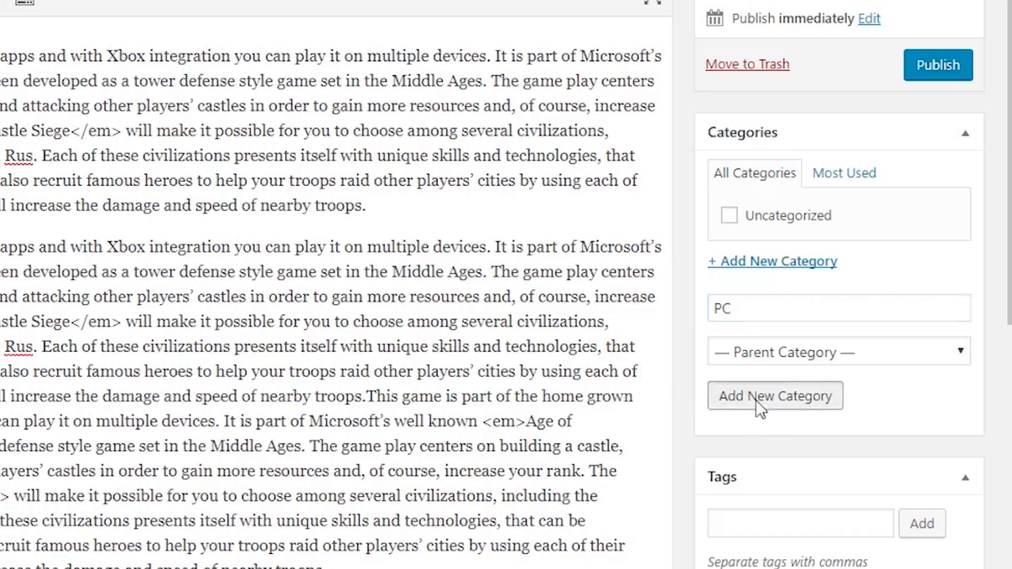
{"action": "left_click", "coordinate": [946, 66]}
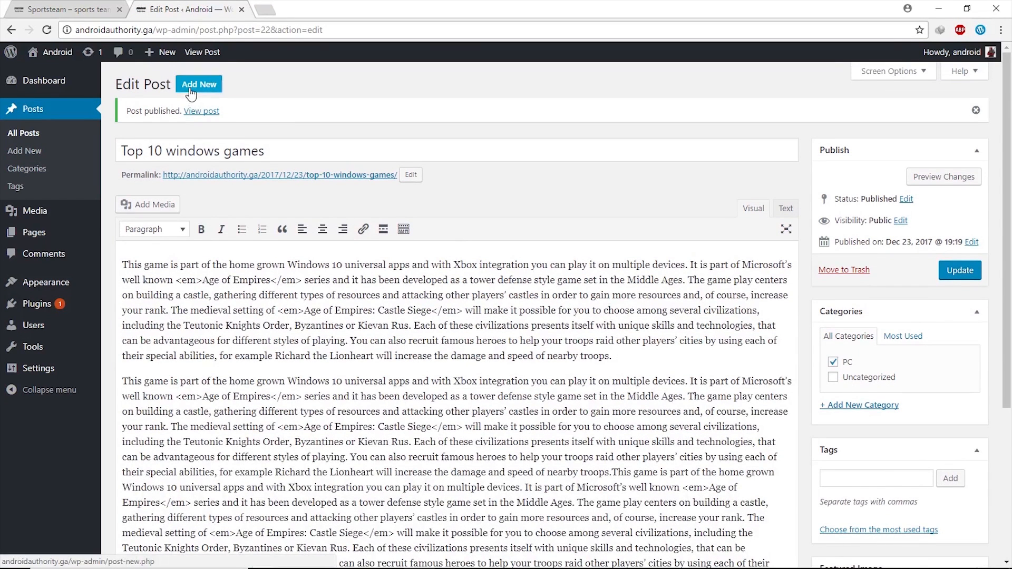
- Create another post titled "Top 10 android games" and paste the sample game text as its body
{"action": "left_click", "coordinate": [191, 90]}
{"action": "type", "text": "Top"}
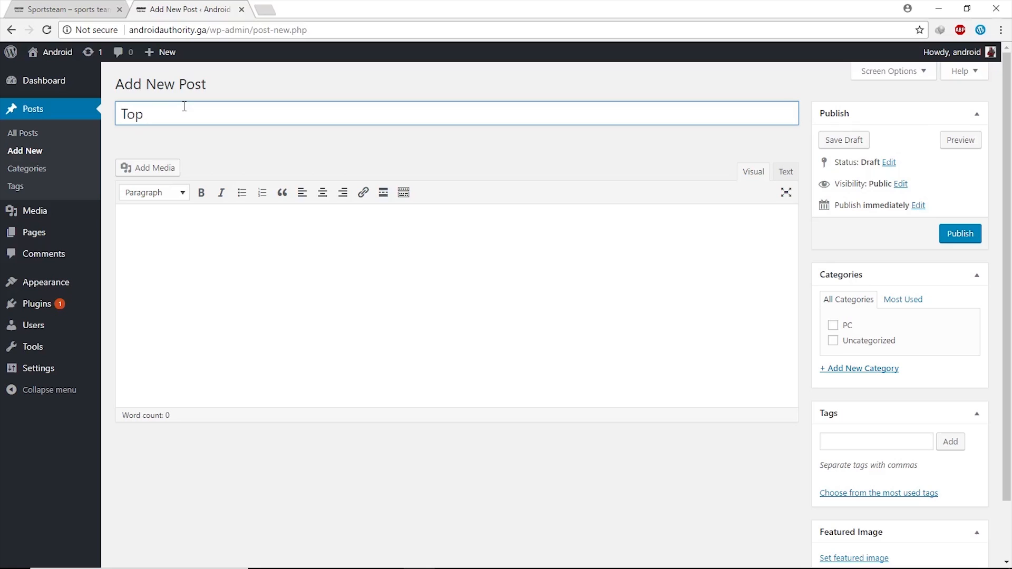
{"action": "type", "text": " 10 android games"}
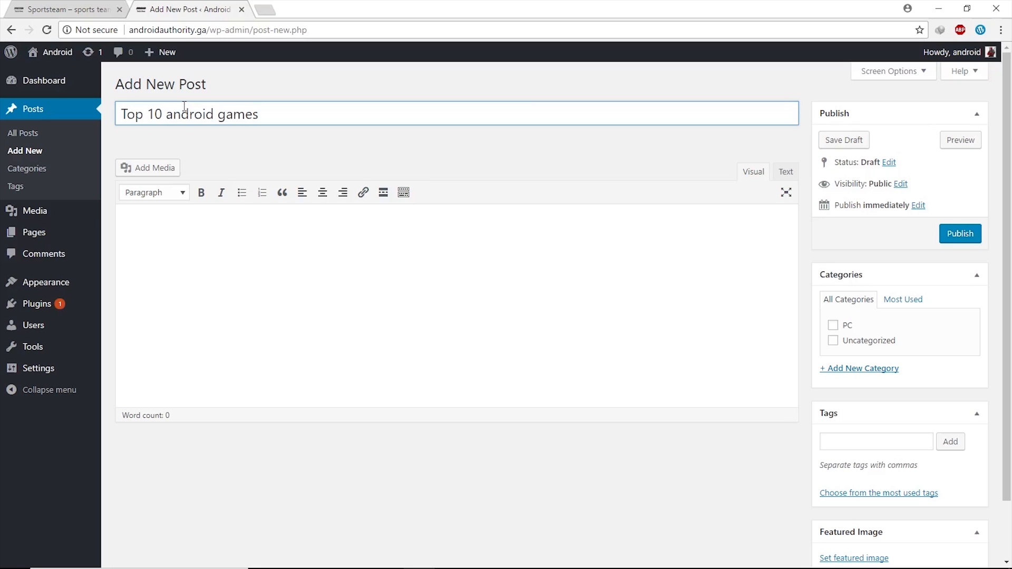
{"action": "left_click", "coordinate": [161, 235]}
{"action": "key", "text": "ctrl+v"}
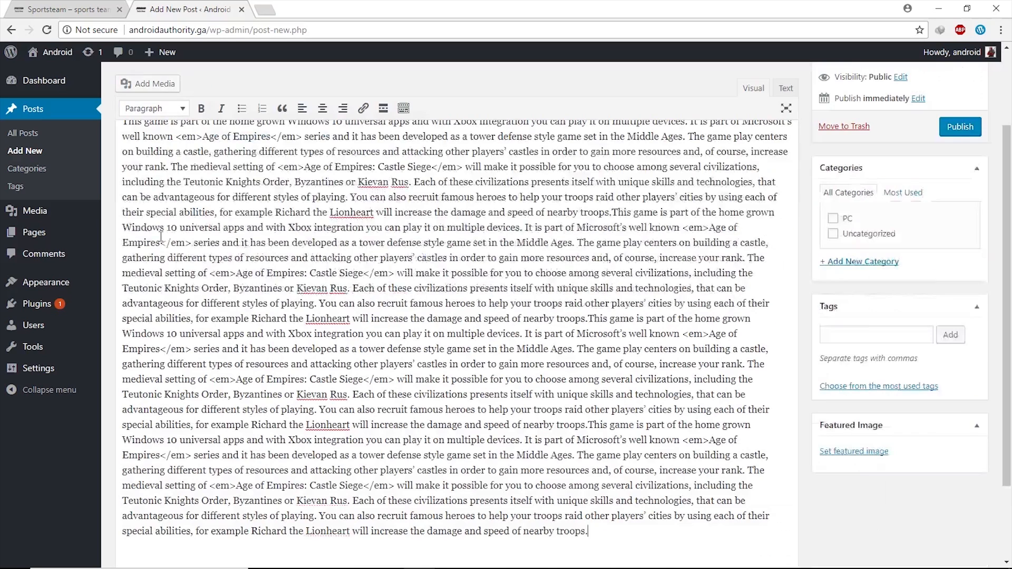
- Upload the "maxresdefault" phone gaming picture and set it as the featured image of the Android games post
{"action": "scroll", "coordinate": [165, 234], "scroll_direction": "down", "scroll_amount": 4}
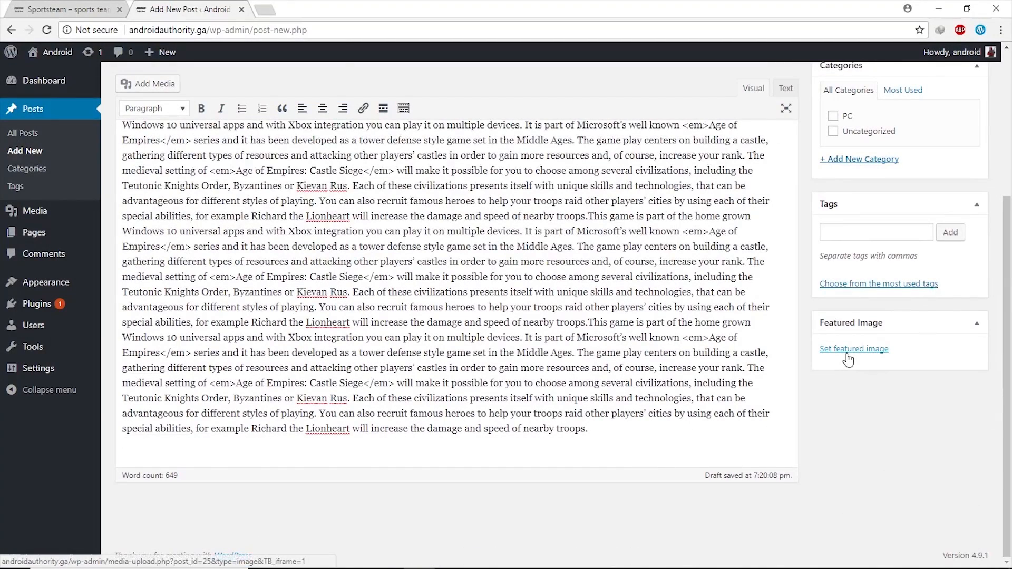
{"action": "left_click", "coordinate": [849, 349]}
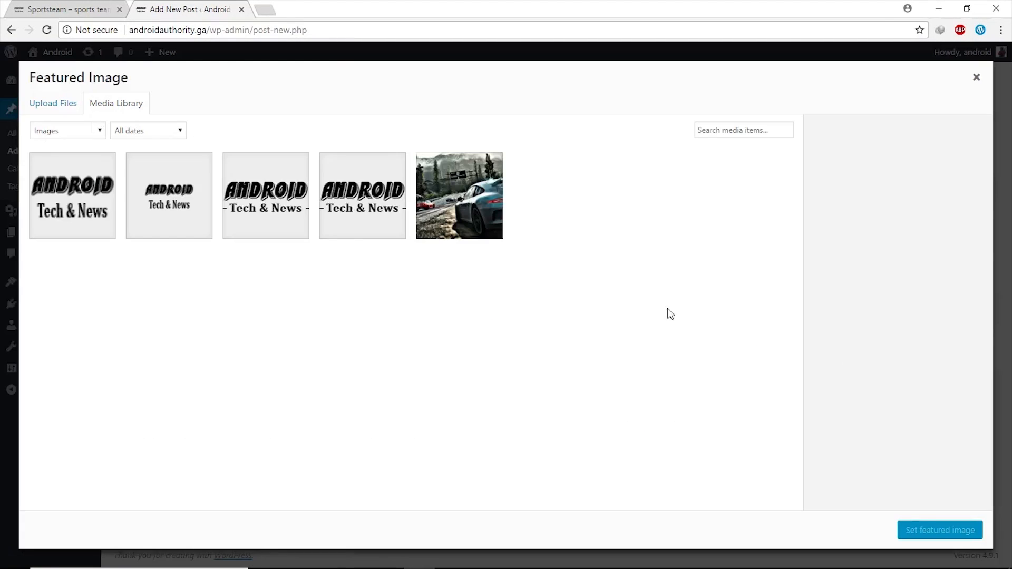
{"action": "left_click", "coordinate": [62, 108]}
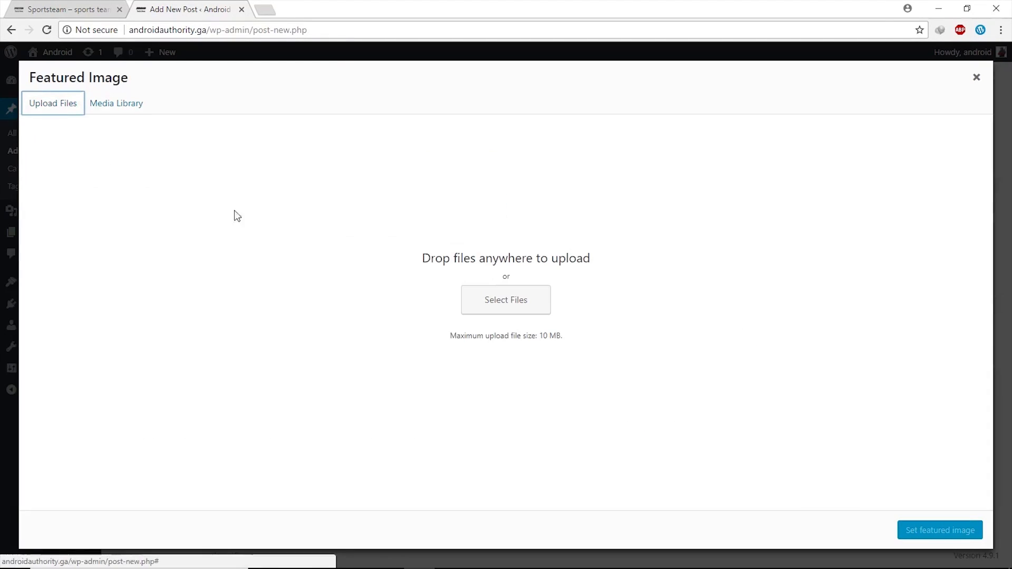
{"action": "left_click", "coordinate": [511, 296]}
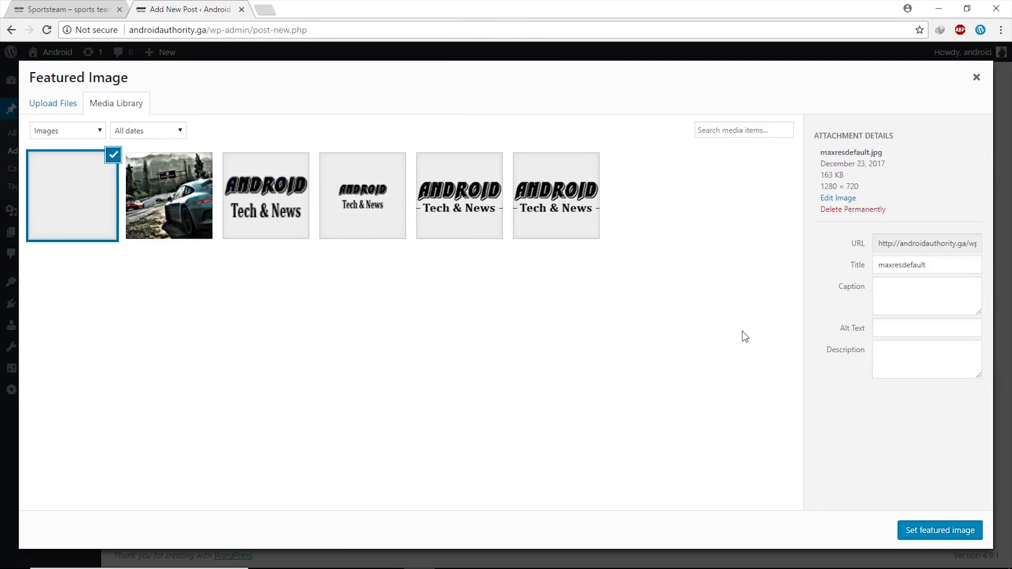
{"action": "left_click", "coordinate": [924, 532]}
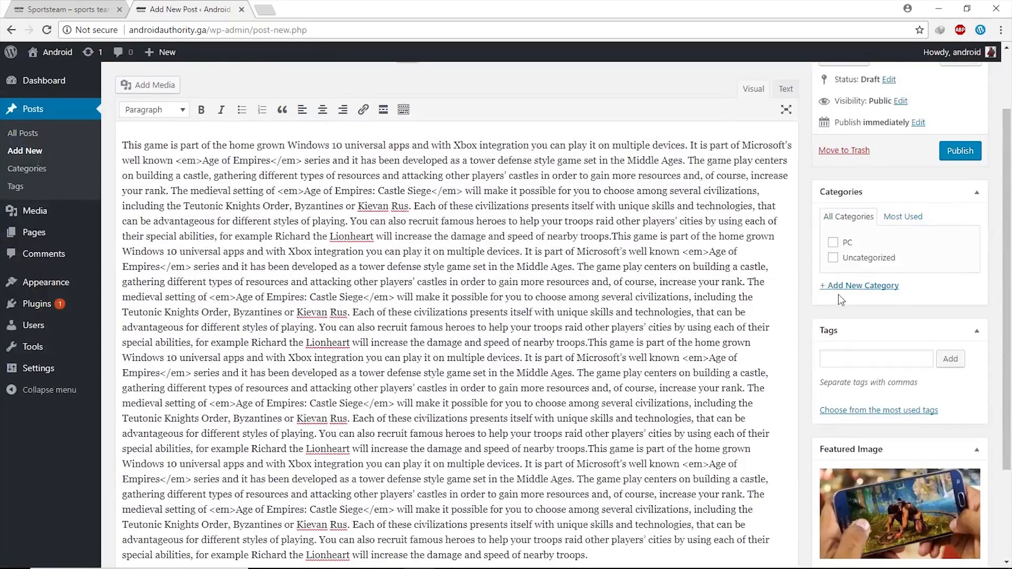
- Add a new category named Android to the post
{"action": "left_click", "coordinate": [841, 288]}
{"action": "type", "text": "Android"}
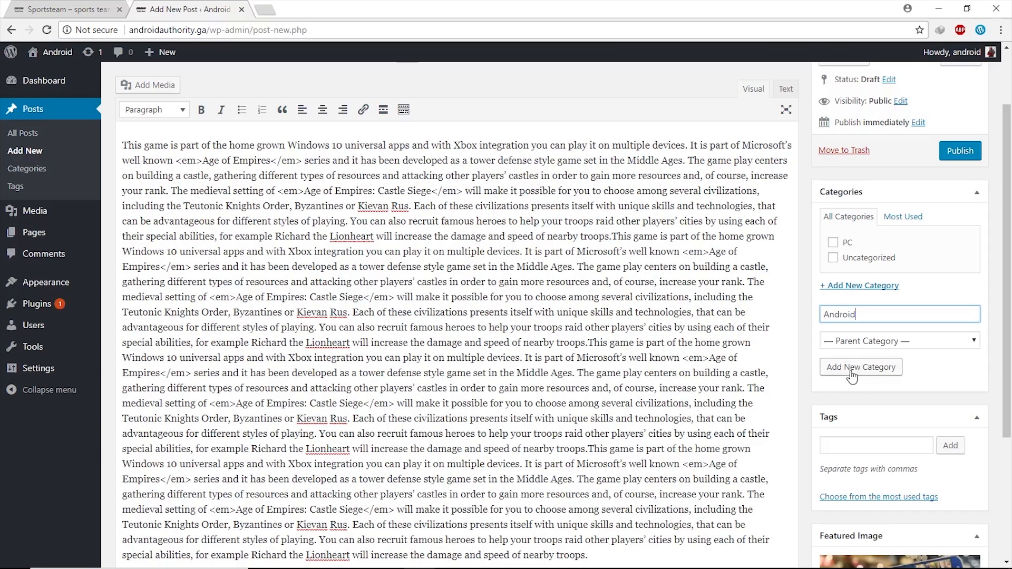
{"action": "left_click", "coordinate": [861, 367]}
- Publish the "Top 10 android games" post and open the site's front page
{"action": "scroll", "coordinate": [870, 317], "scroll_direction": "up", "scroll_amount": 2}
{"action": "left_click", "coordinate": [960, 232]}
{"action": "right_click", "coordinate": [42, 72]}
{"action": "left_click", "coordinate": [33, 75]}
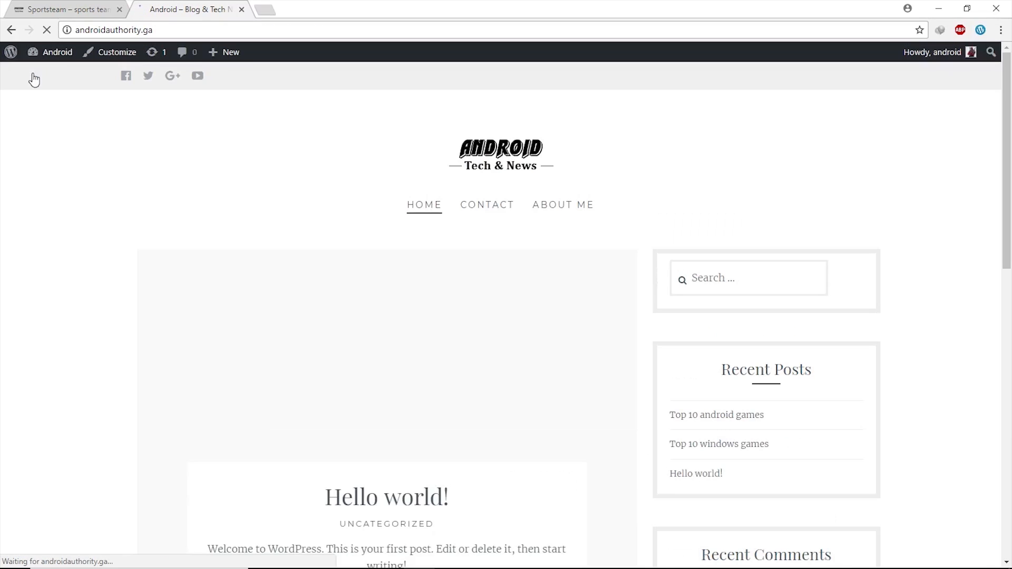
- Add the PC and Android categories as items to Menu_1, the site's primary menu
{"action": "scroll", "coordinate": [50, 117], "scroll_direction": "down", "scroll_amount": 4}
{"action": "scroll", "coordinate": [47, 116], "scroll_direction": "down", "scroll_amount": 5}
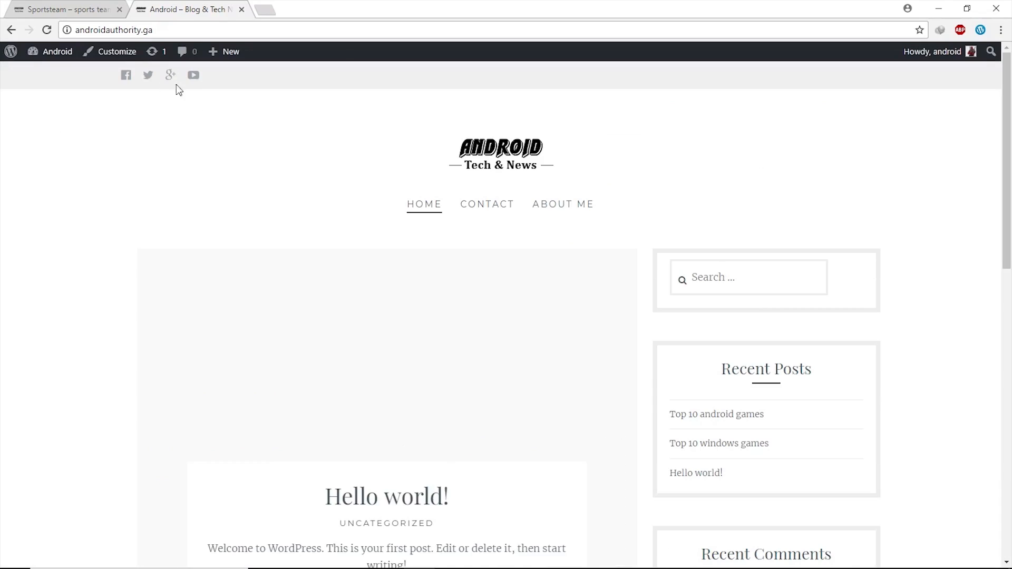
{"action": "left_click", "coordinate": [126, 60]}
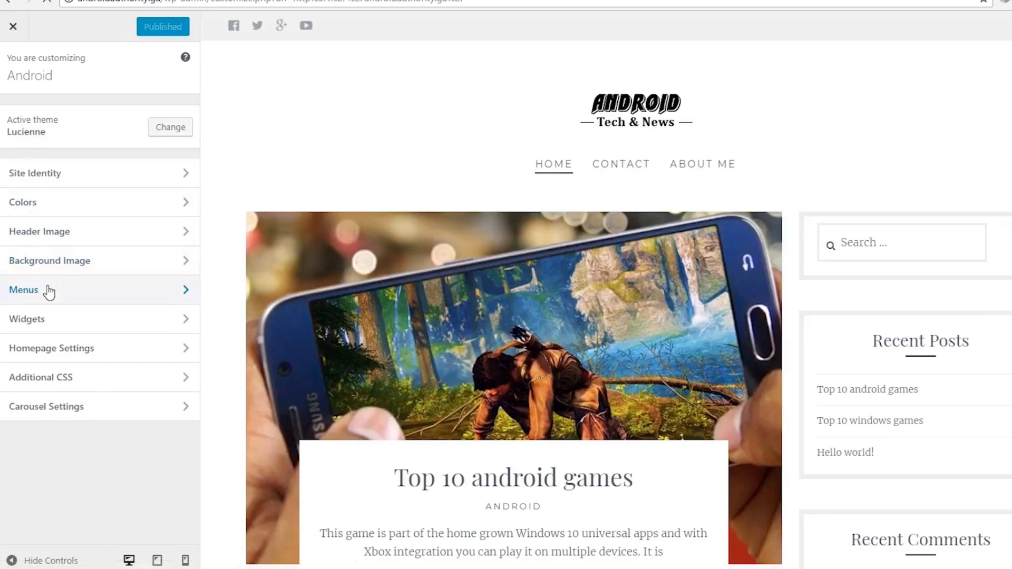
{"action": "left_click", "coordinate": [42, 302]}
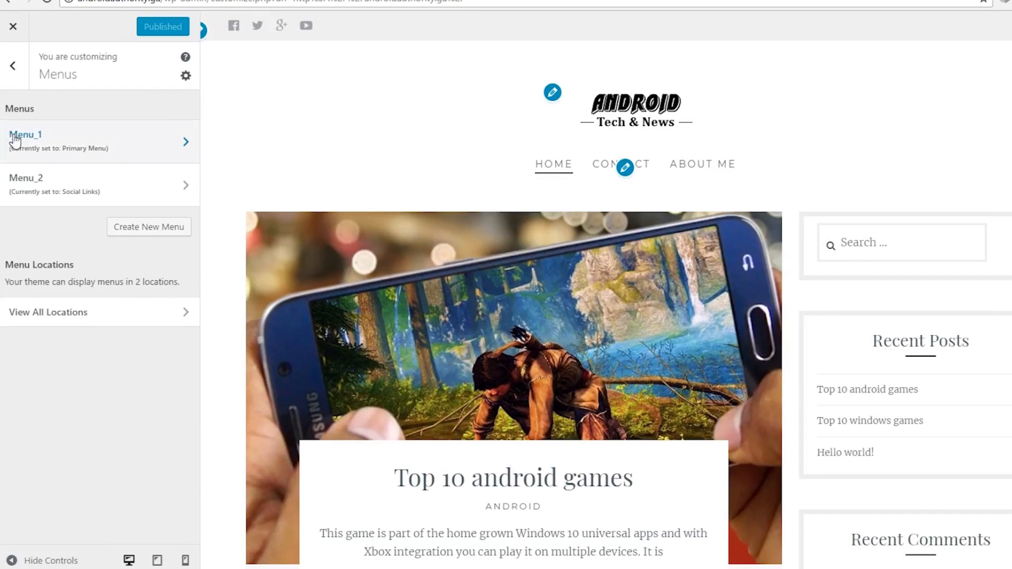
{"action": "left_click", "coordinate": [74, 150]}
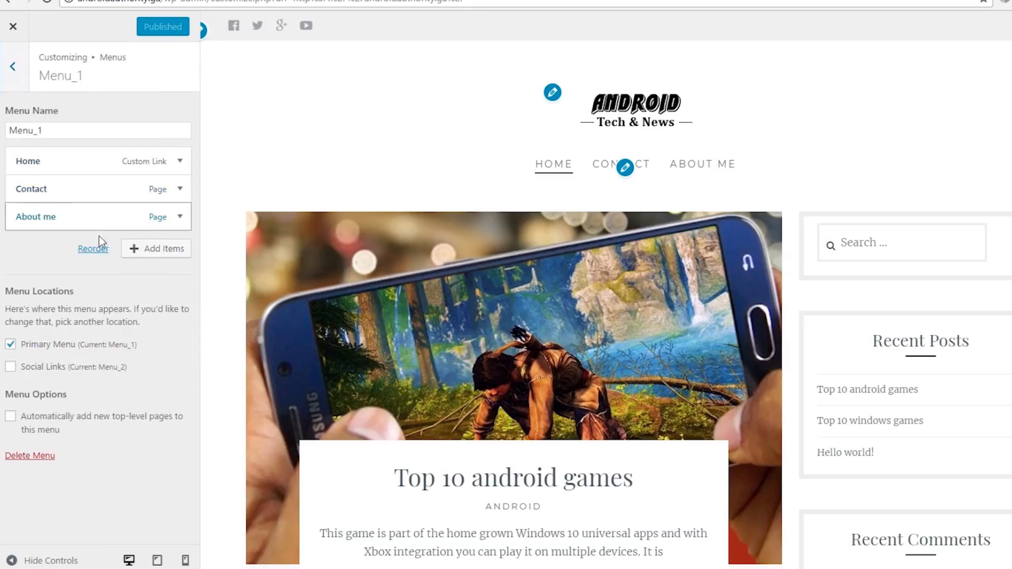
{"action": "left_click", "coordinate": [136, 250]}
{"action": "left_click", "coordinate": [259, 317]}
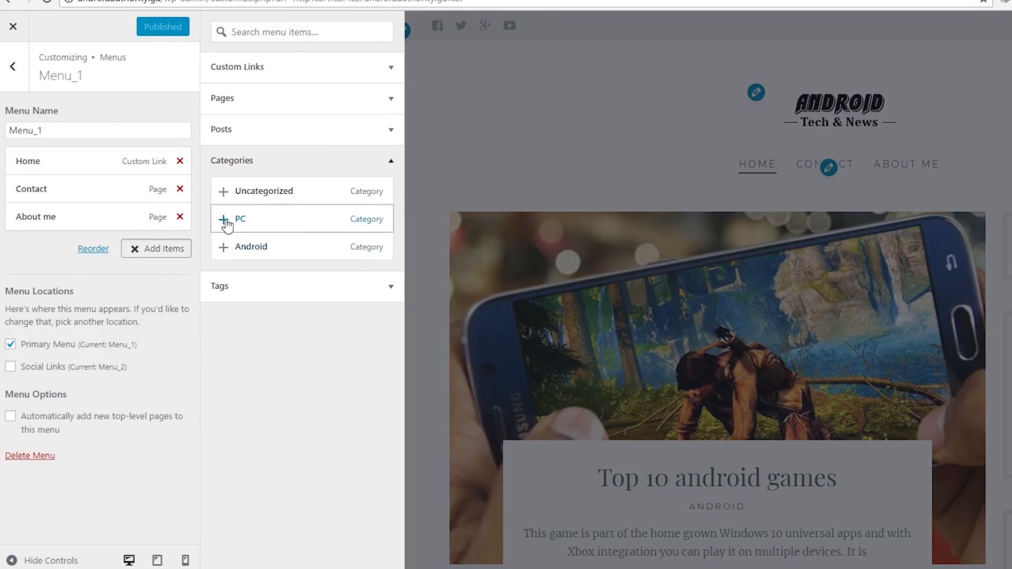
{"action": "left_click", "coordinate": [224, 220]}
{"action": "left_click", "coordinate": [224, 249]}
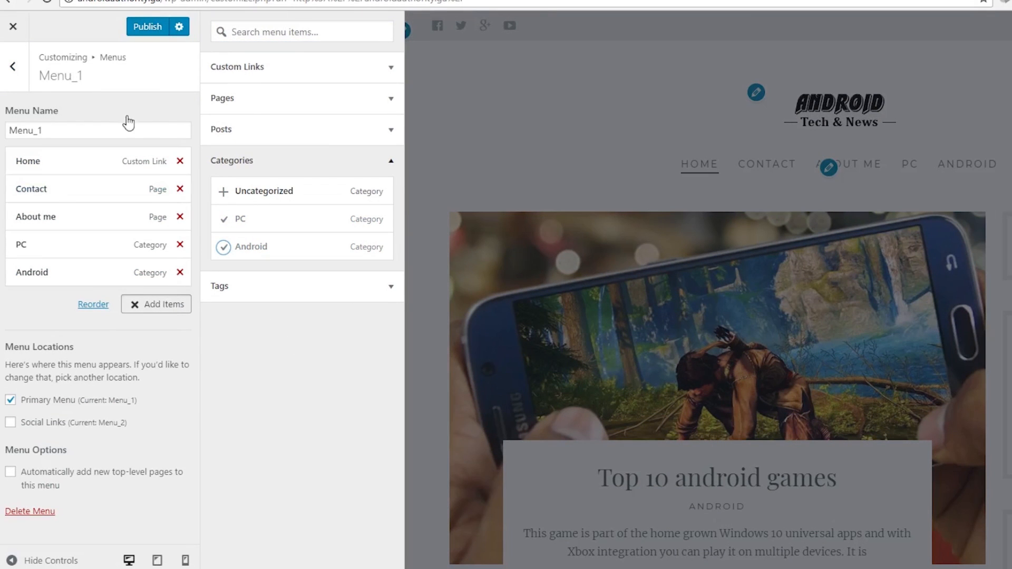
- Create three new pages named DMCA, Privacy Policy and Disclaimer and add them to Menu_1
{"action": "left_click", "coordinate": [250, 100]}
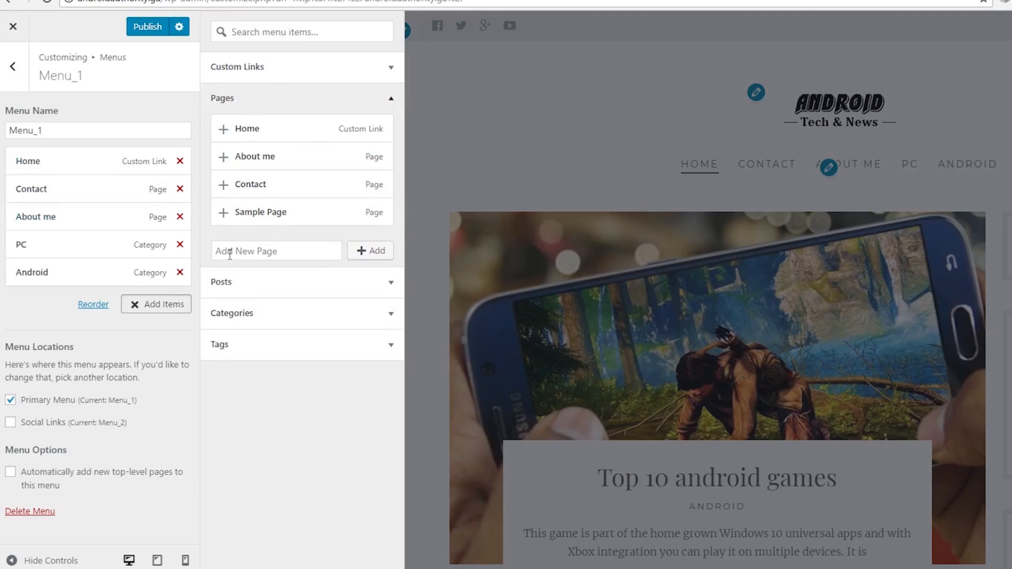
{"action": "left_click", "coordinate": [264, 253]}
{"action": "type", "text": "DMCA"}
{"action": "left_click", "coordinate": [369, 251]}
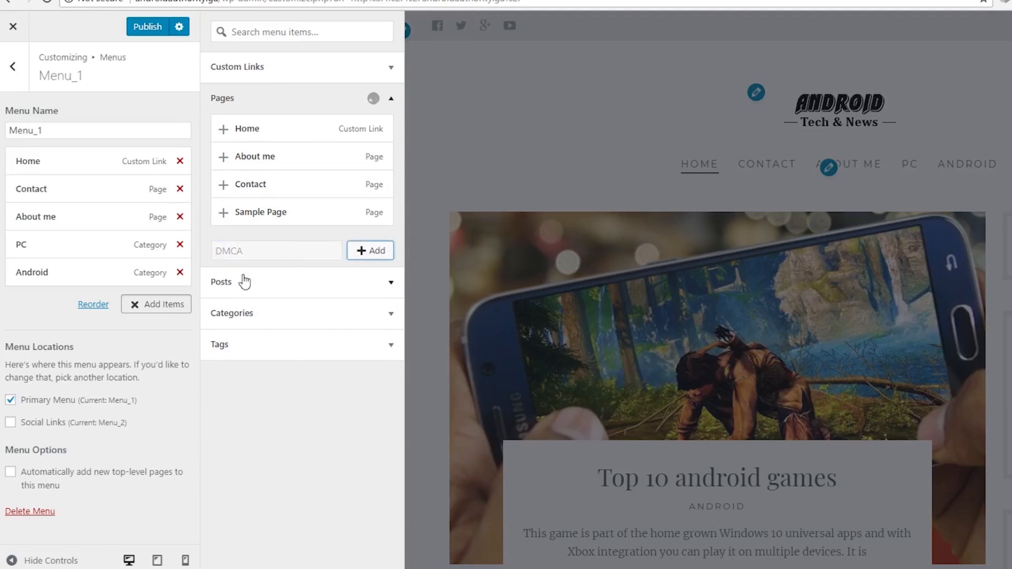
{"action": "left_click", "coordinate": [254, 276]}
{"action": "type", "text": "Privacy Policy"}
{"action": "left_click", "coordinate": [374, 275]}
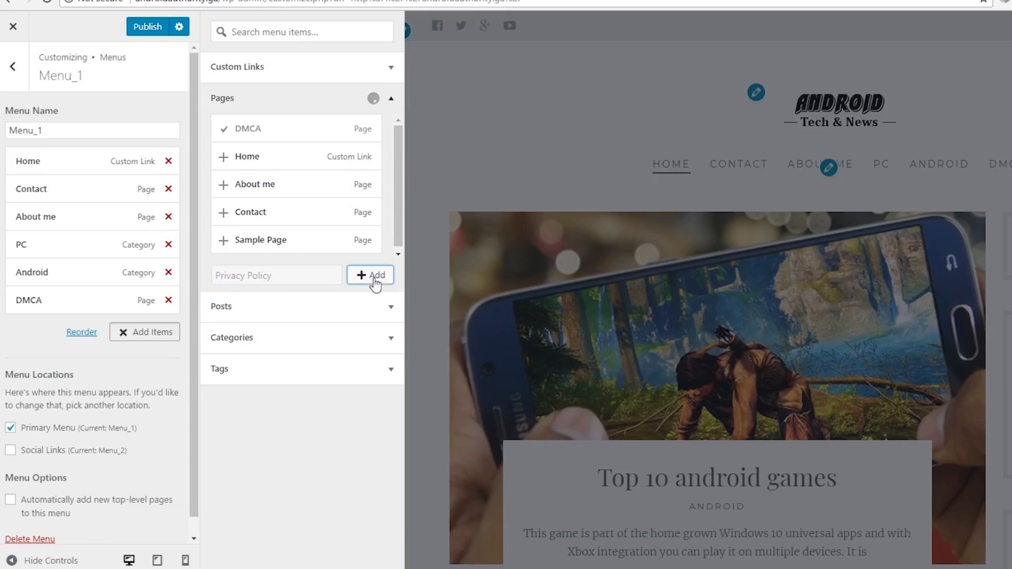
{"action": "left_click", "coordinate": [281, 276]}
{"action": "type", "text": "disclaimer"}
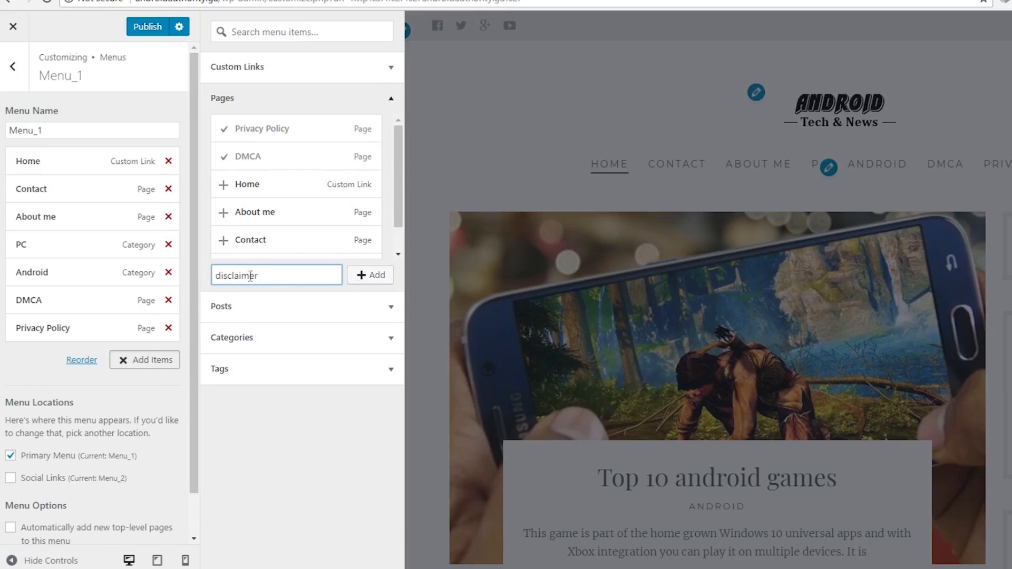
{"action": "left_click", "coordinate": [370, 274]}
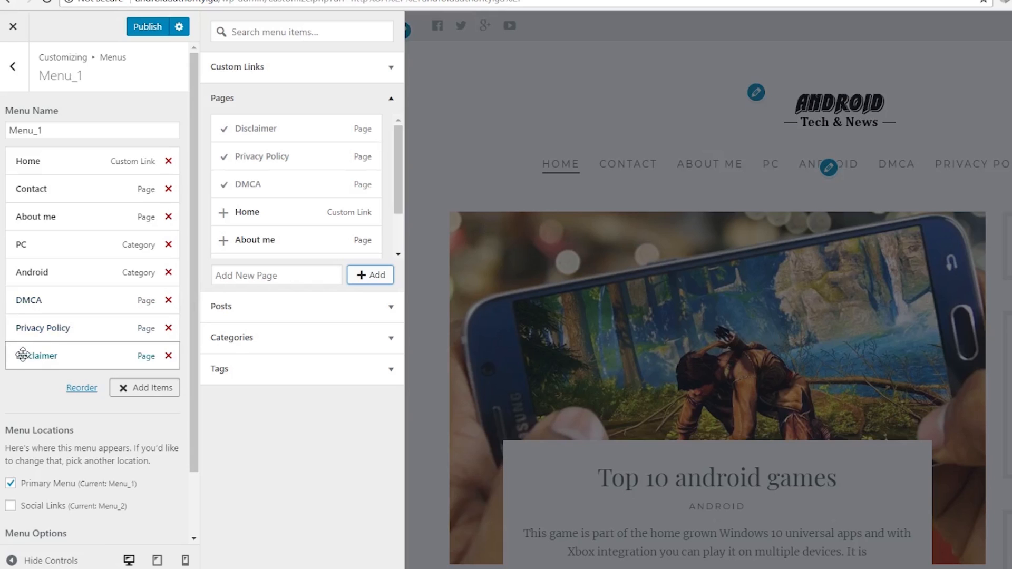
- Nest DMCA and Disclaimer as sub-items under Privacy Policy in Menu_1 and publish the menu changes
{"action": "left_click_drag", "start_coordinate": [18, 300], "coordinate": [37, 356]}
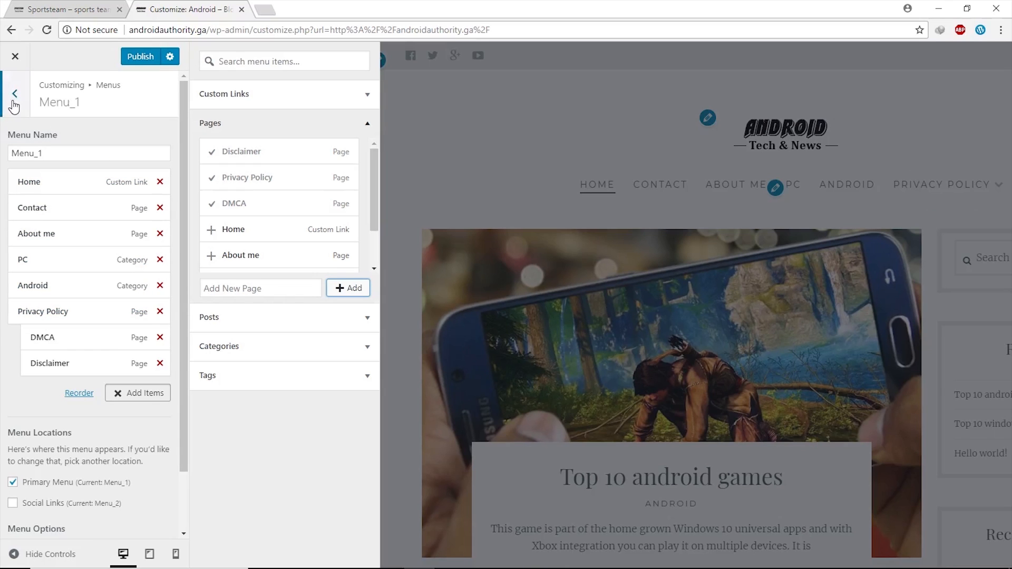
{"action": "left_click", "coordinate": [13, 105]}
{"action": "left_click", "coordinate": [151, 57]}
{"action": "mouse_move", "coordinate": [757, 190]}
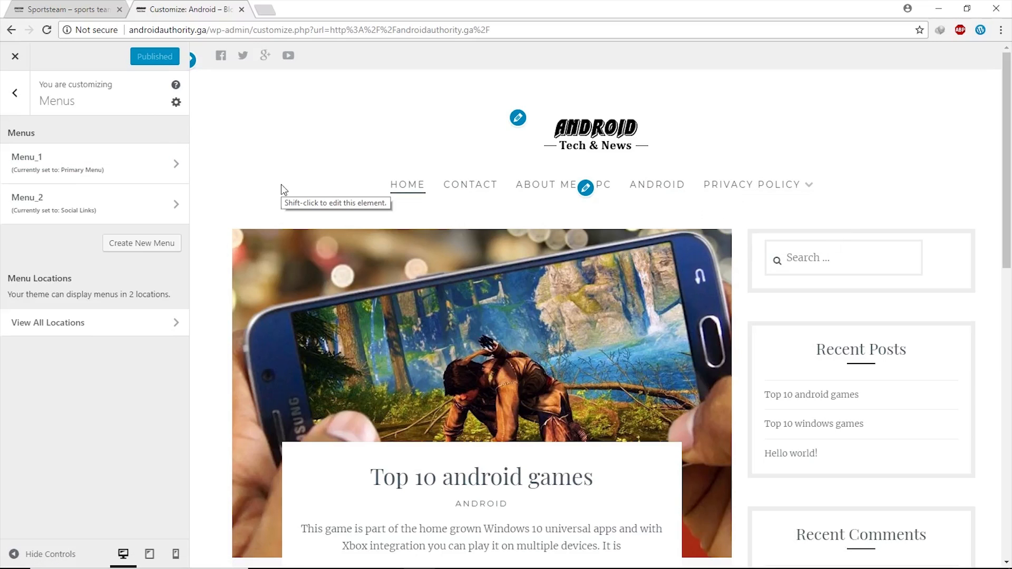
- Remove the Recent Posts, Recent Comments, Archives and Meta widgets from the Sidebar widget area
{"action": "left_click", "coordinate": [15, 95]}
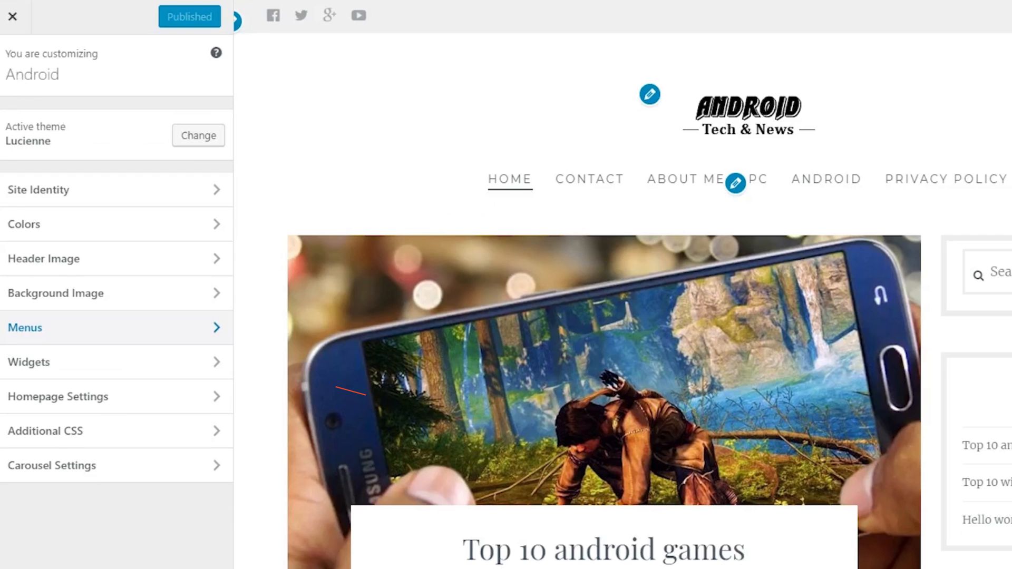
{"action": "left_click", "coordinate": [41, 335]}
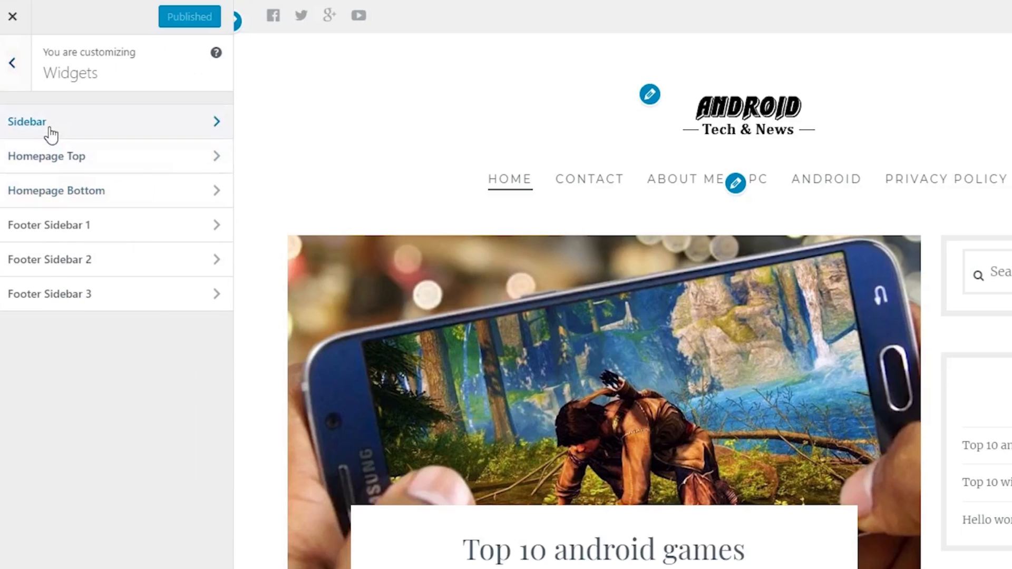
{"action": "left_click", "coordinate": [49, 129]}
{"action": "left_click", "coordinate": [114, 172]}
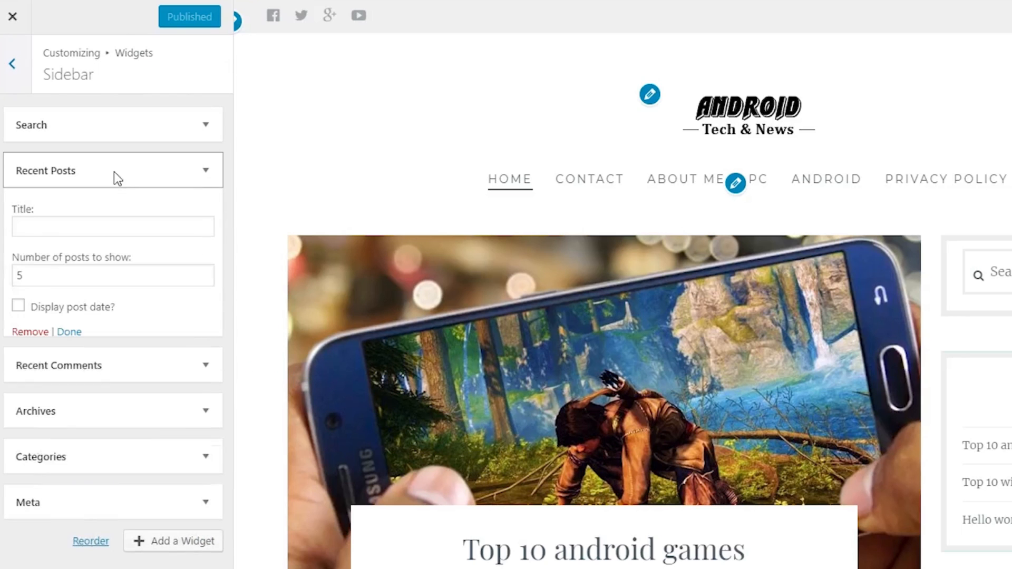
{"action": "left_click", "coordinate": [32, 333]}
{"action": "left_click", "coordinate": [79, 172]}
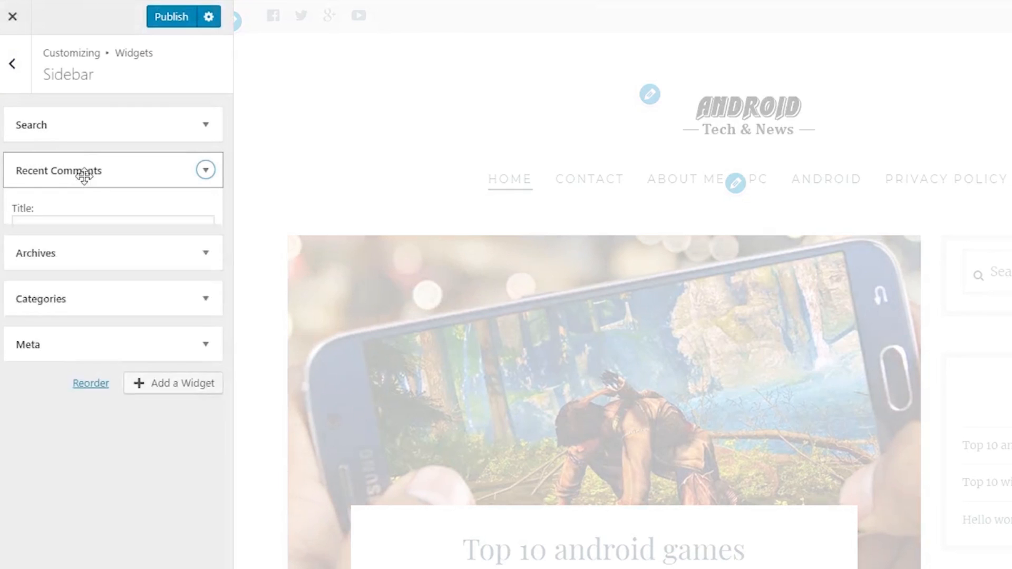
{"action": "left_click", "coordinate": [24, 304]}
{"action": "left_click", "coordinate": [39, 171]}
{"action": "left_click", "coordinate": [27, 296]}
{"action": "left_click", "coordinate": [59, 214]}
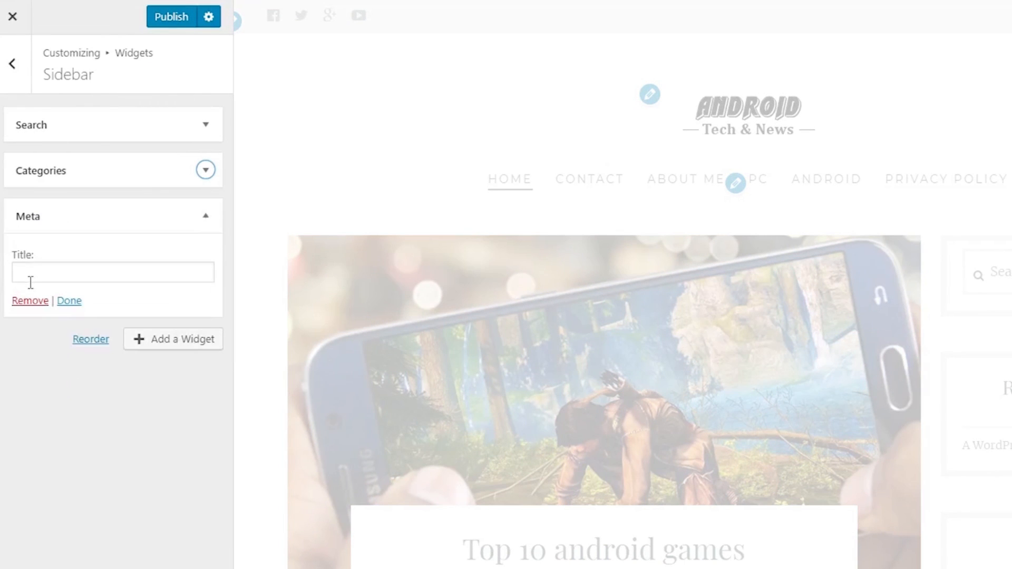
{"action": "left_click", "coordinate": [25, 299]}
- Add an Author Box Widget to the sidebar and place it above the Search widget
{"action": "left_click", "coordinate": [140, 216]}
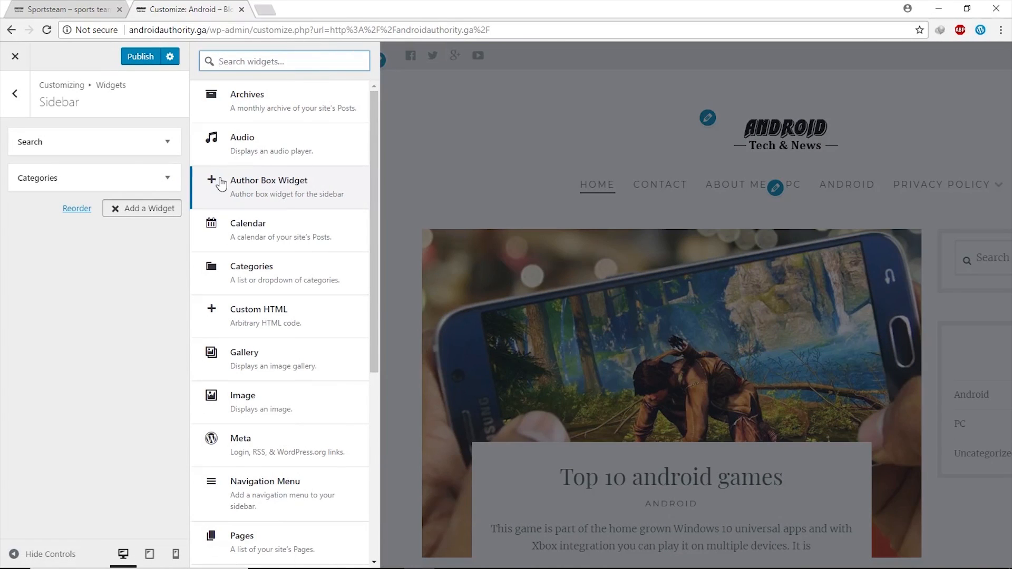
{"action": "left_click", "coordinate": [221, 184]}
{"action": "left_click_drag", "start_coordinate": [62, 214], "coordinate": [45, 140]}
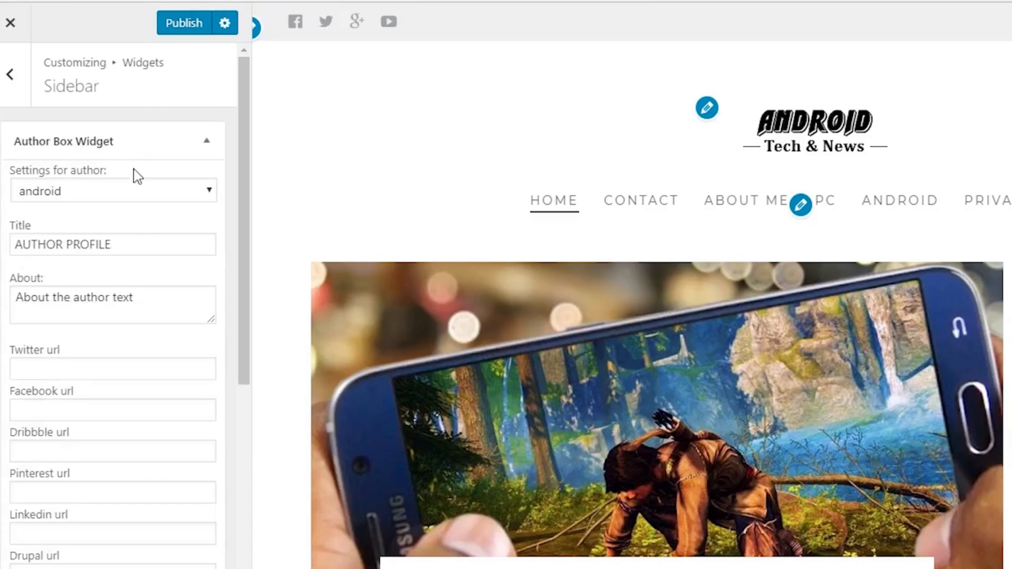
- Set the author box to the android author, title it with the author's name, paste the bio text, publish and leave the customizer
{"action": "left_click", "coordinate": [102, 195]}
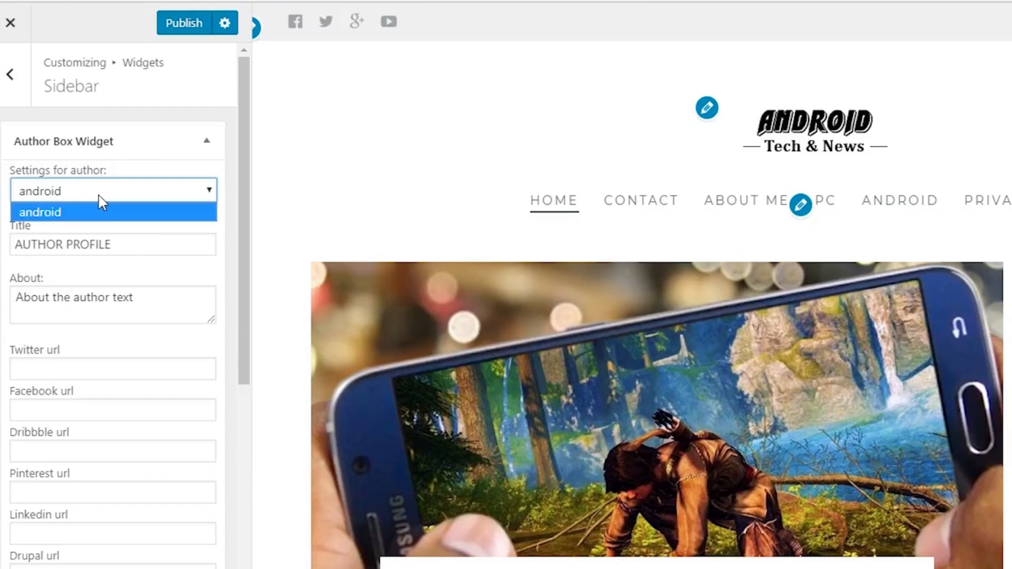
{"action": "left_click", "coordinate": [82, 214]}
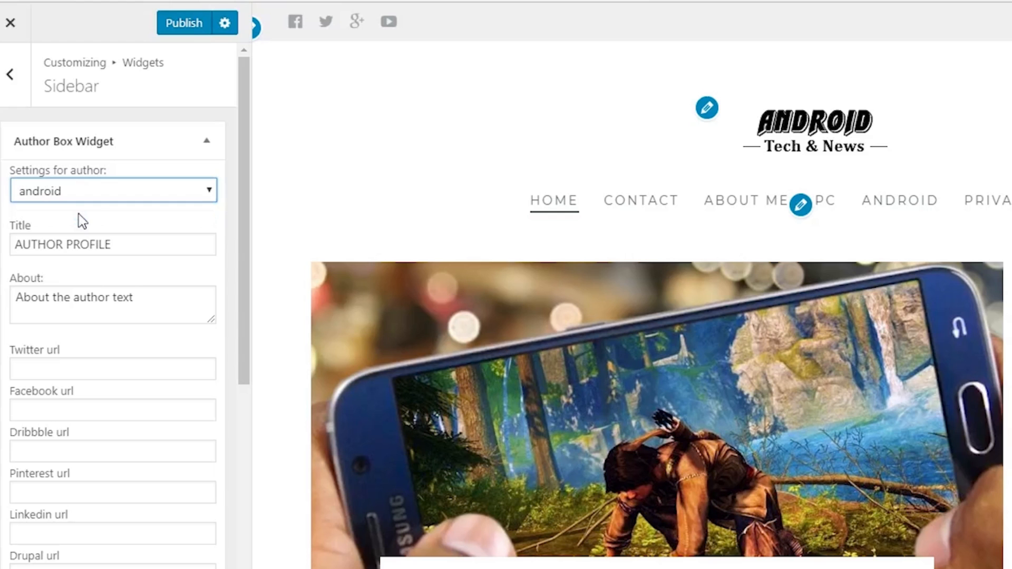
{"action": "triple_click", "coordinate": [112, 250]}
{"action": "type", "text": "RANA"}
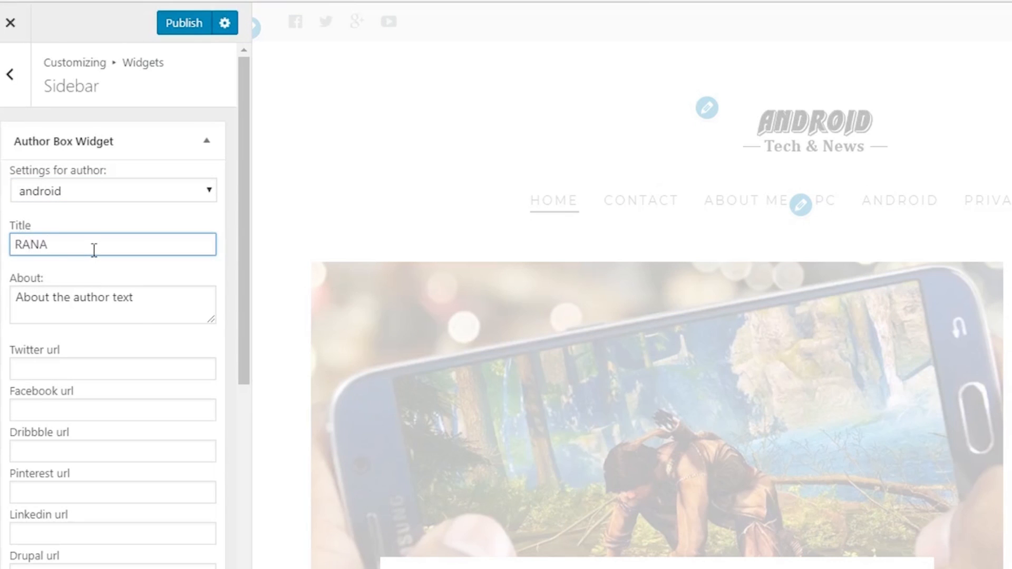
{"action": "left_click_drag", "start_coordinate": [171, 304], "coordinate": [19, 292]}
{"action": "key", "text": "ctrl+v"}
{"action": "scroll", "coordinate": [73, 263], "scroll_direction": "down", "scroll_amount": 10}
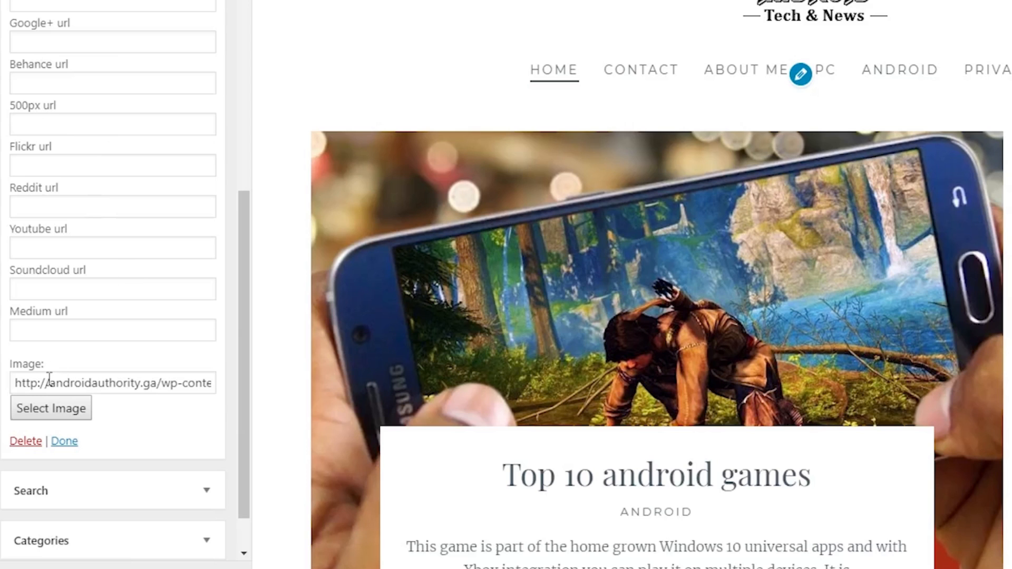
{"action": "left_click", "coordinate": [64, 440]}
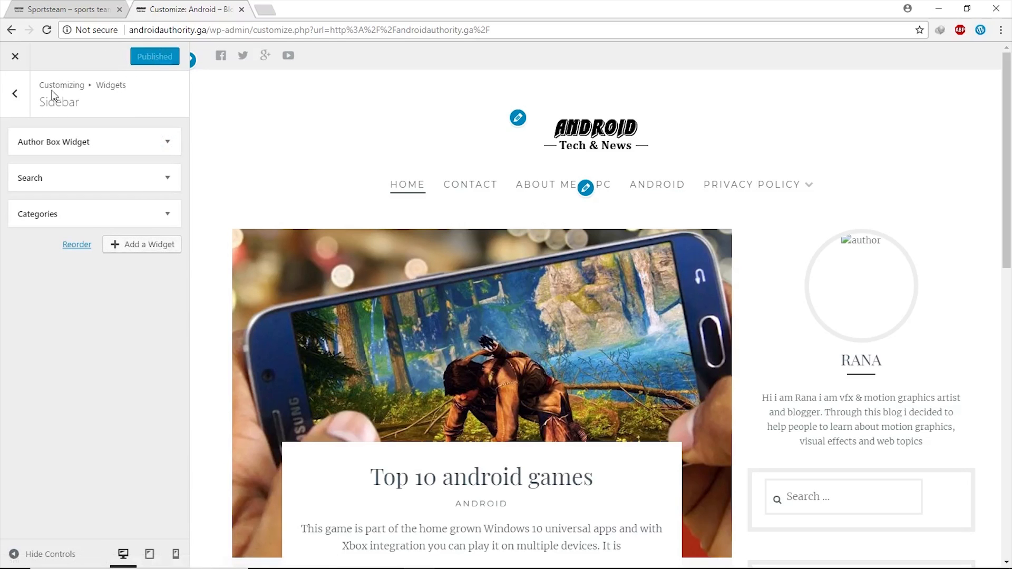
{"action": "left_click", "coordinate": [15, 94]}
{"action": "left_click", "coordinate": [21, 61]}
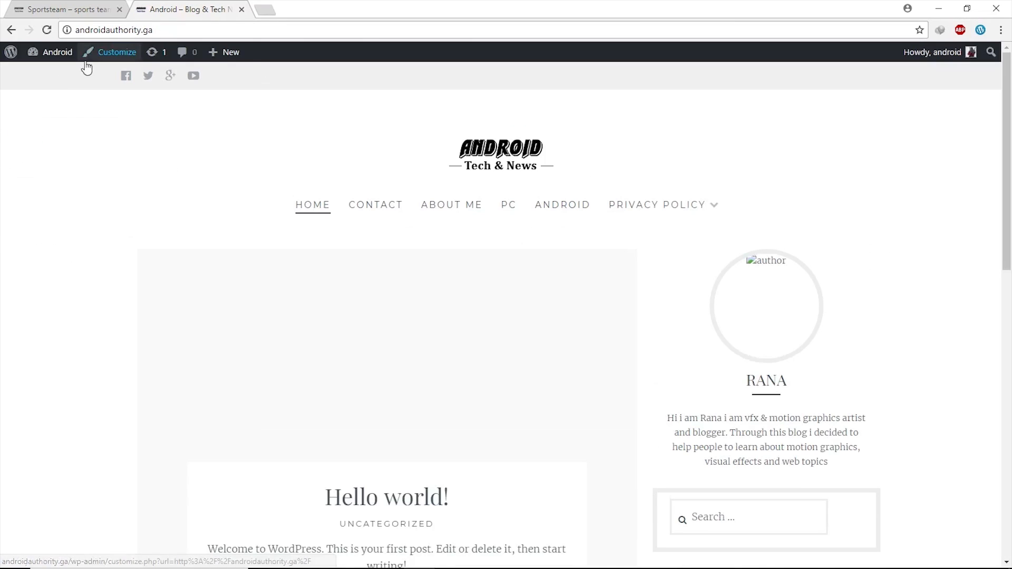
- Upload the profile.jpg picture to the site's media library
{"action": "mouse_move", "coordinate": [58, 53]}
{"action": "left_click", "coordinate": [50, 74]}
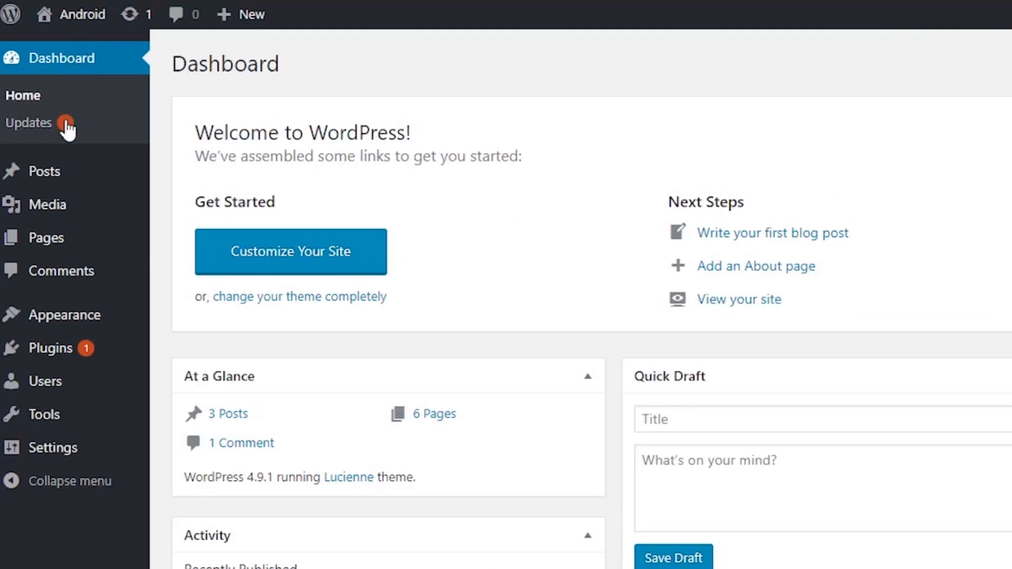
{"action": "mouse_move", "coordinate": [63, 220]}
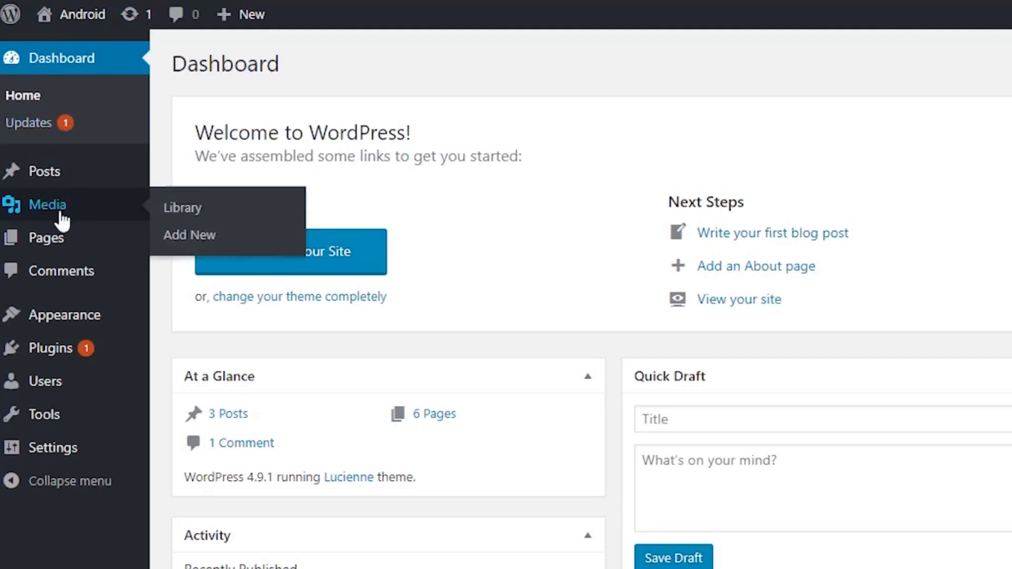
{"action": "left_click", "coordinate": [62, 219]}
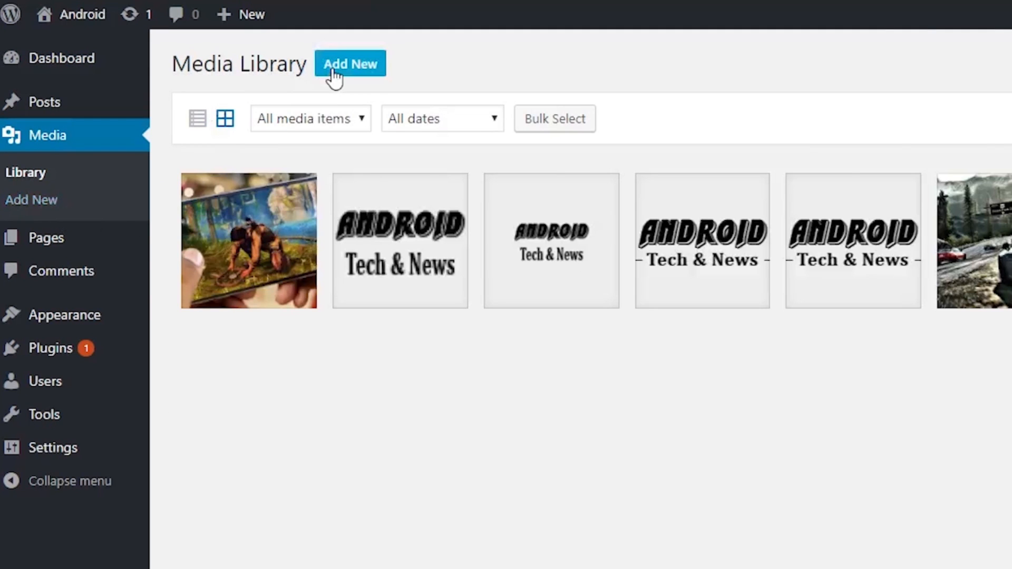
{"action": "left_click", "coordinate": [334, 78]}
{"action": "left_click", "coordinate": [823, 209]}
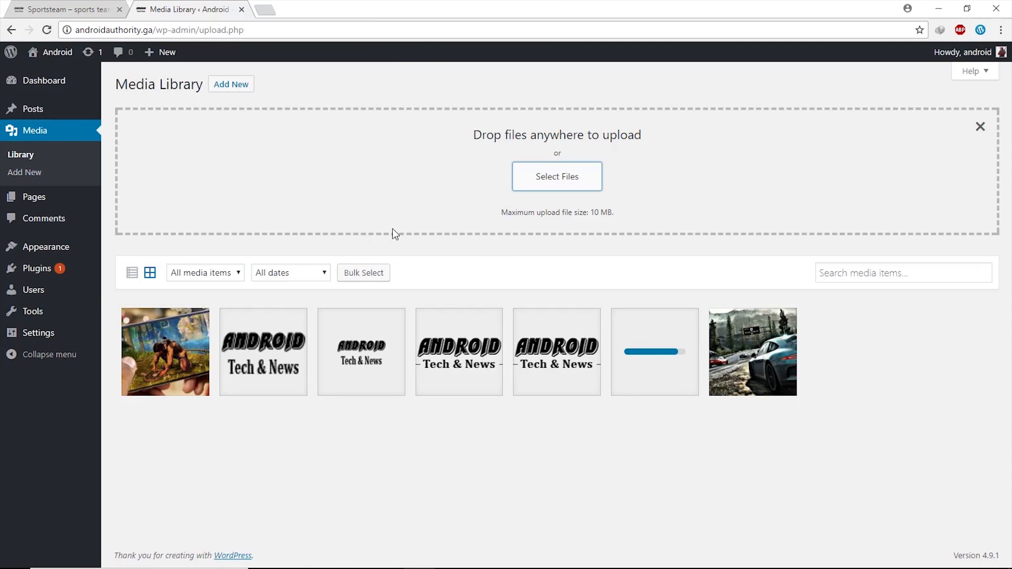
- Copy the file URL of the uploaded profile.jpg image from its attachment details
{"action": "left_click", "coordinate": [163, 344]}
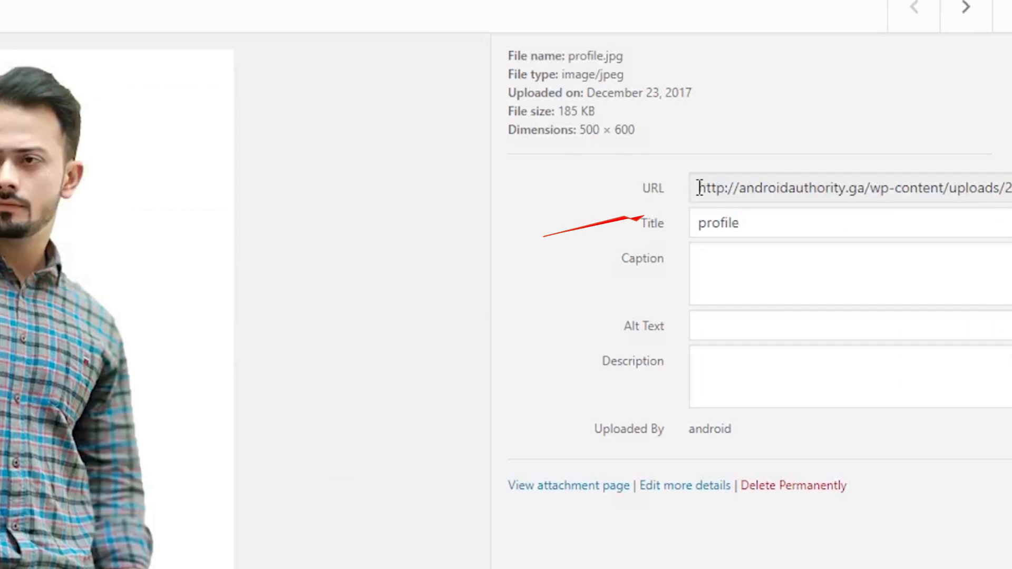
{"action": "left_click_drag", "start_coordinate": [700, 188], "coordinate": [997, 210]}
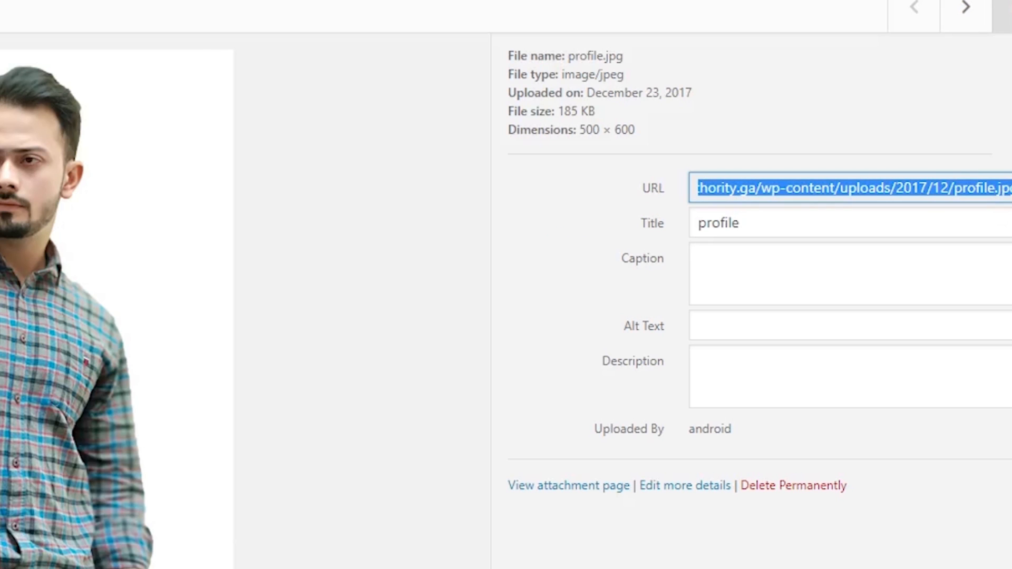
{"action": "left_click", "coordinate": [1004, 9]}
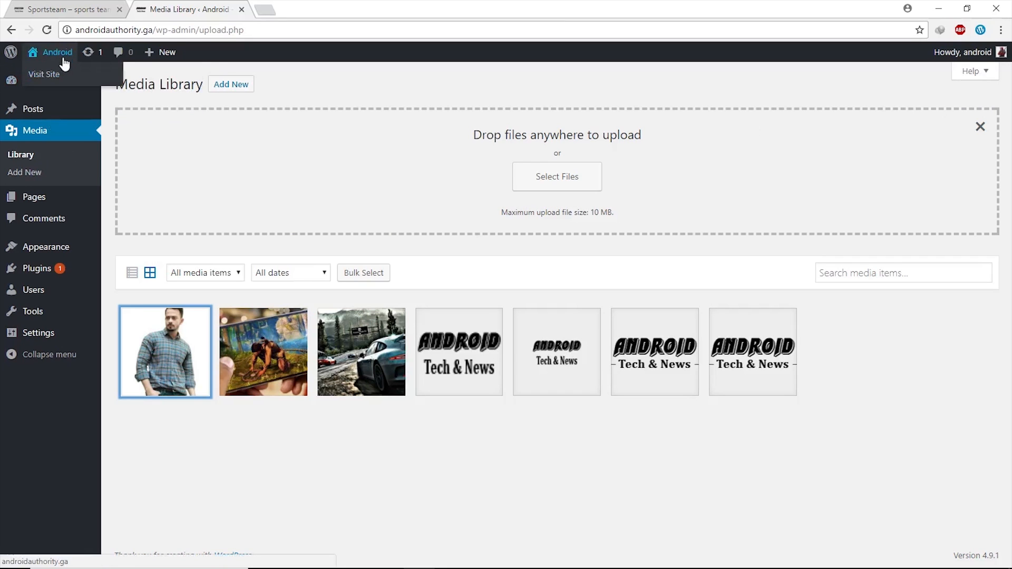
- Reopen the site customizer's sidebar widgets and replace the Author Box Widget's image address with the copied profile.jpg URL
{"action": "left_click", "coordinate": [58, 75]}
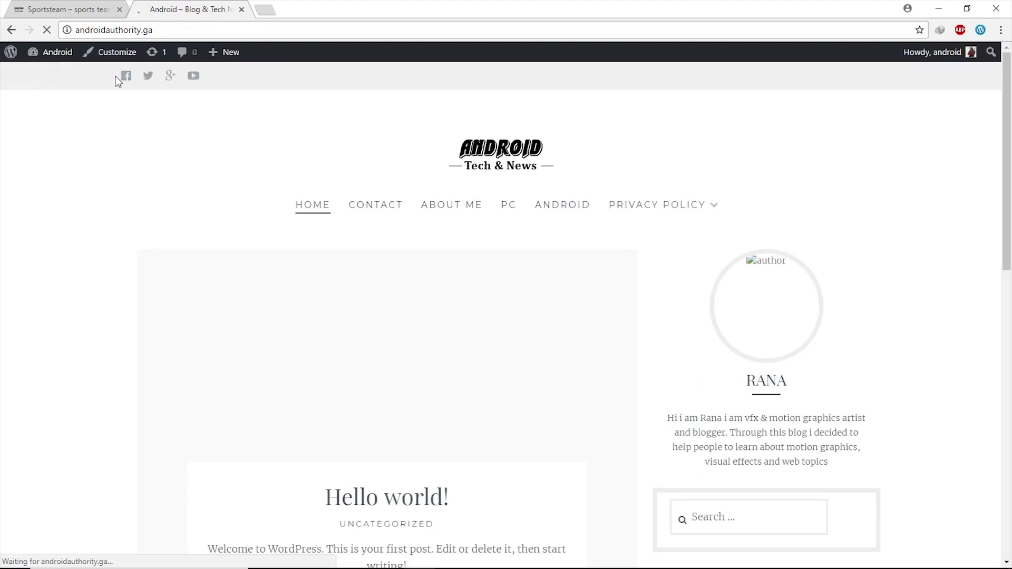
{"action": "left_click", "coordinate": [163, 35]}
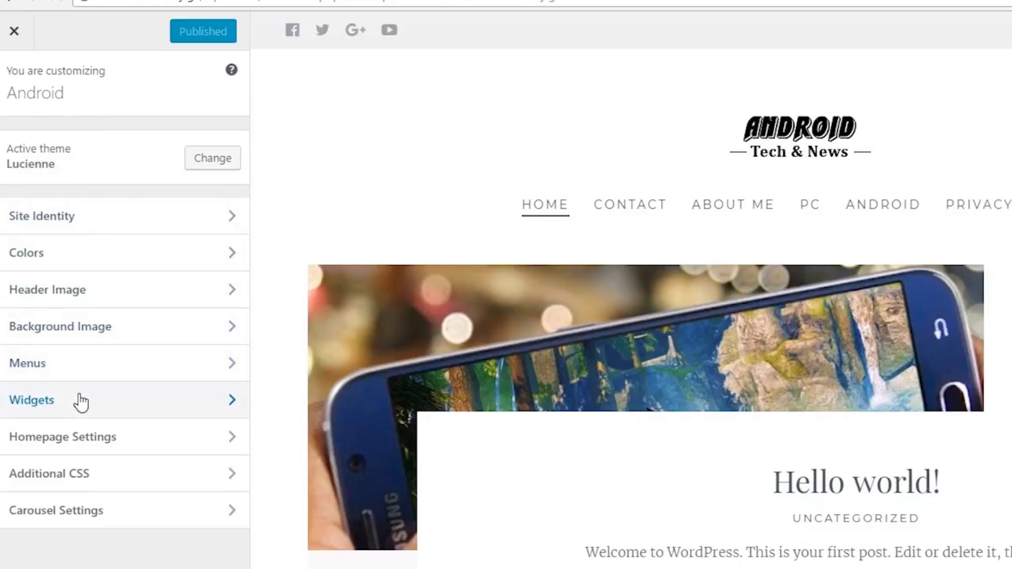
{"action": "left_click", "coordinate": [81, 402]}
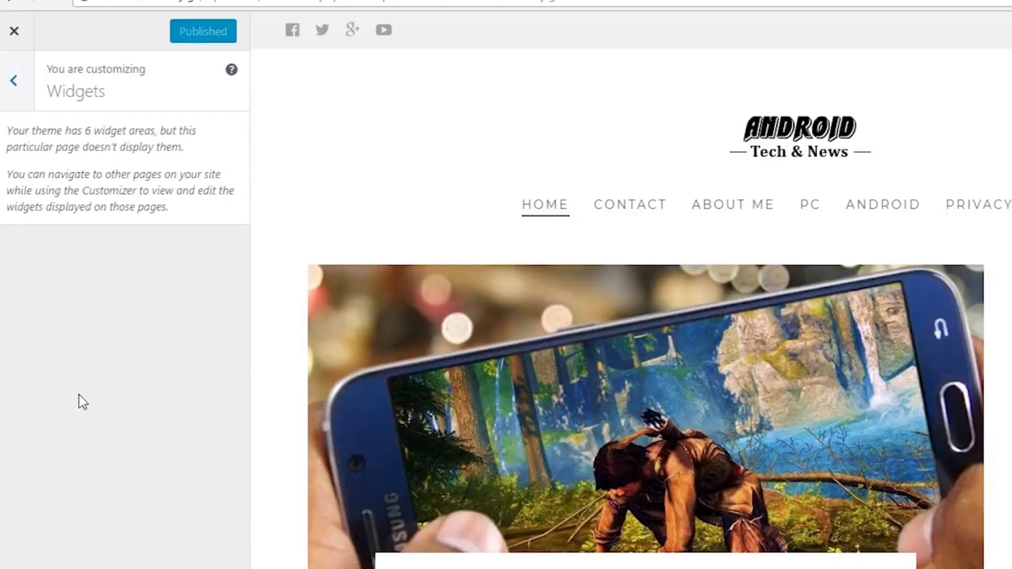
{"action": "left_click", "coordinate": [85, 144]}
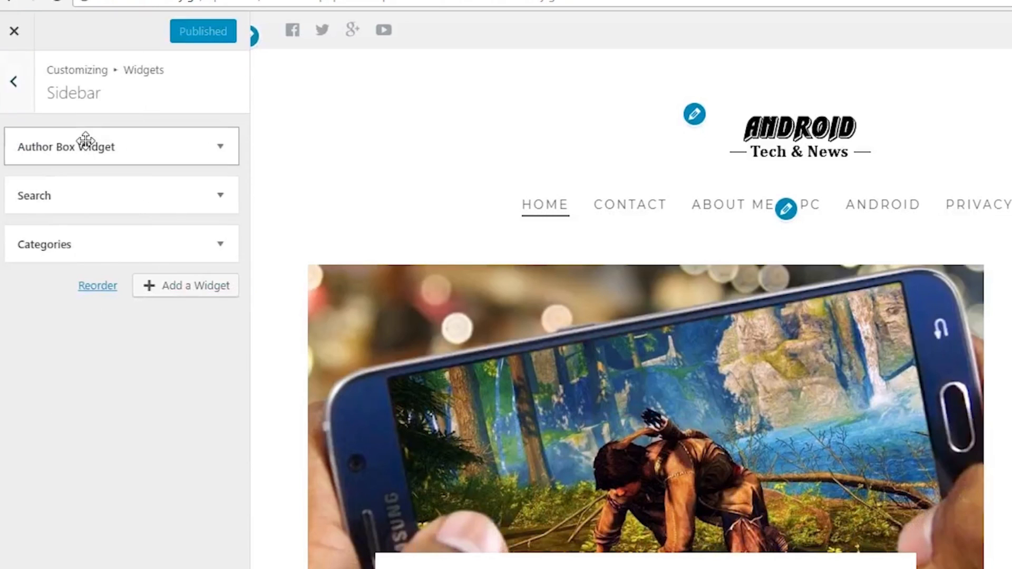
{"action": "left_click", "coordinate": [153, 142]}
{"action": "scroll", "coordinate": [87, 402], "scroll_direction": "down", "scroll_amount": 3}
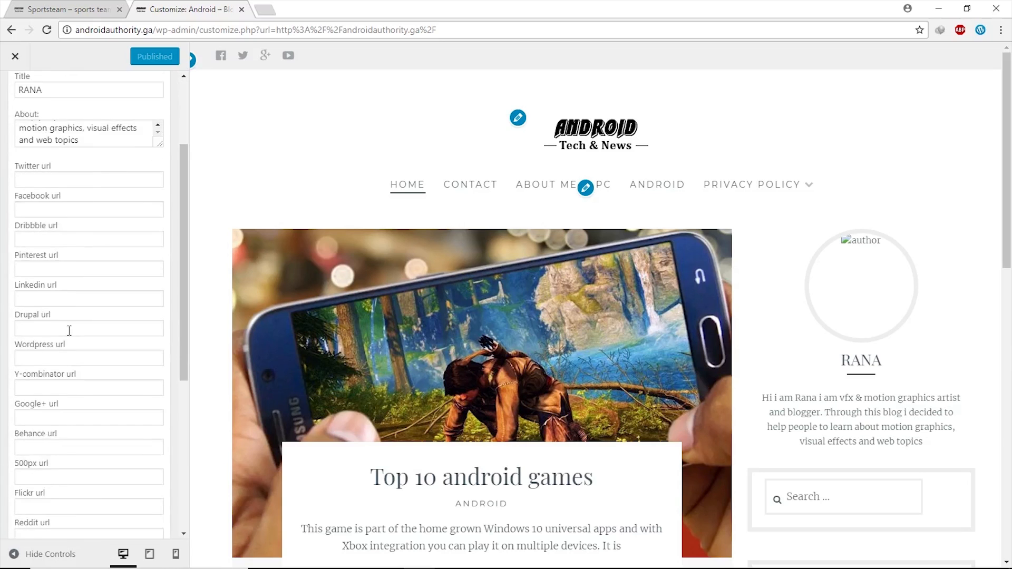
{"action": "scroll", "coordinate": [70, 330], "scroll_direction": "down", "scroll_amount": 5}
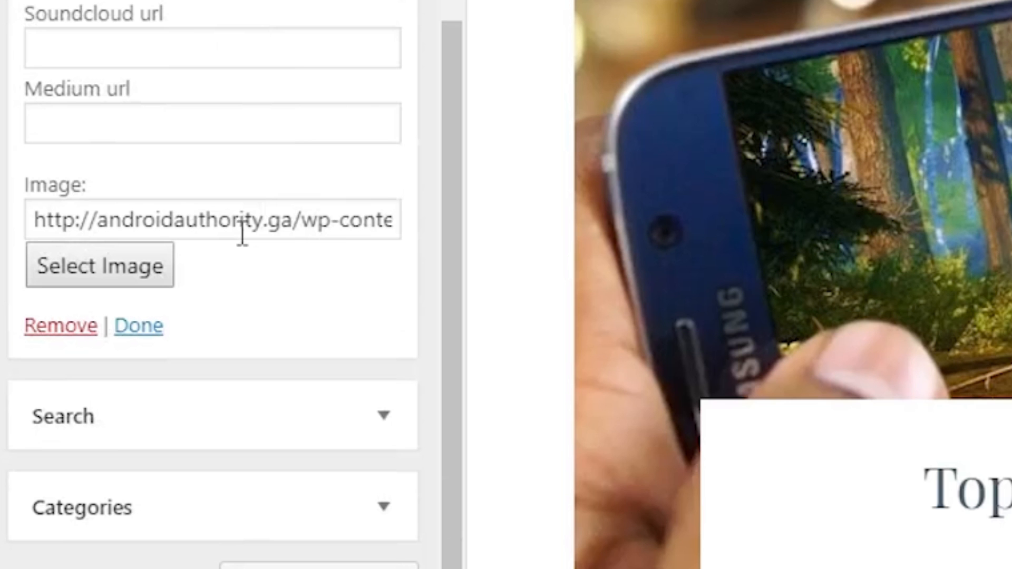
{"action": "triple_click", "coordinate": [151, 373]}
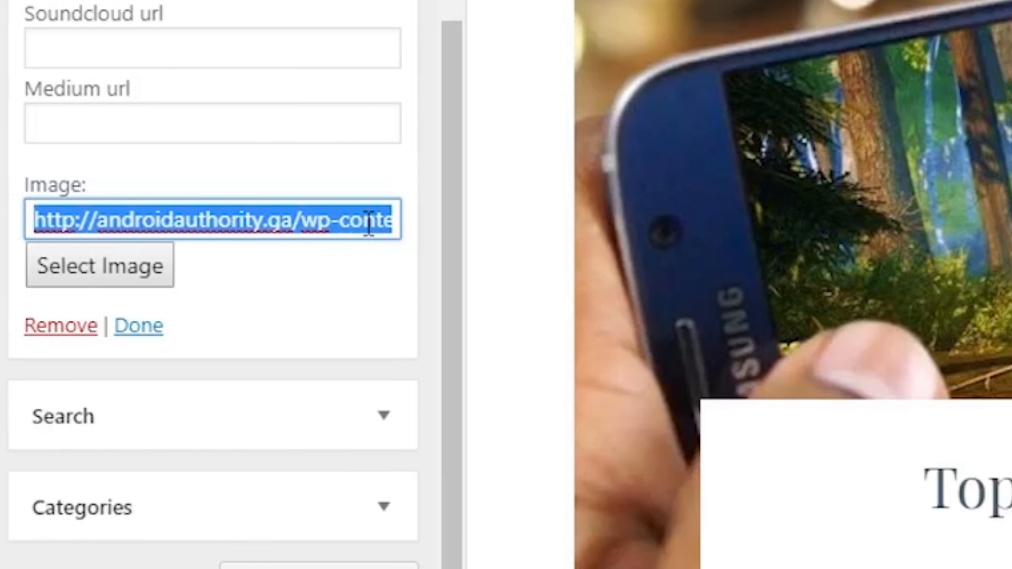
{"action": "key", "text": "ctrl+v"}
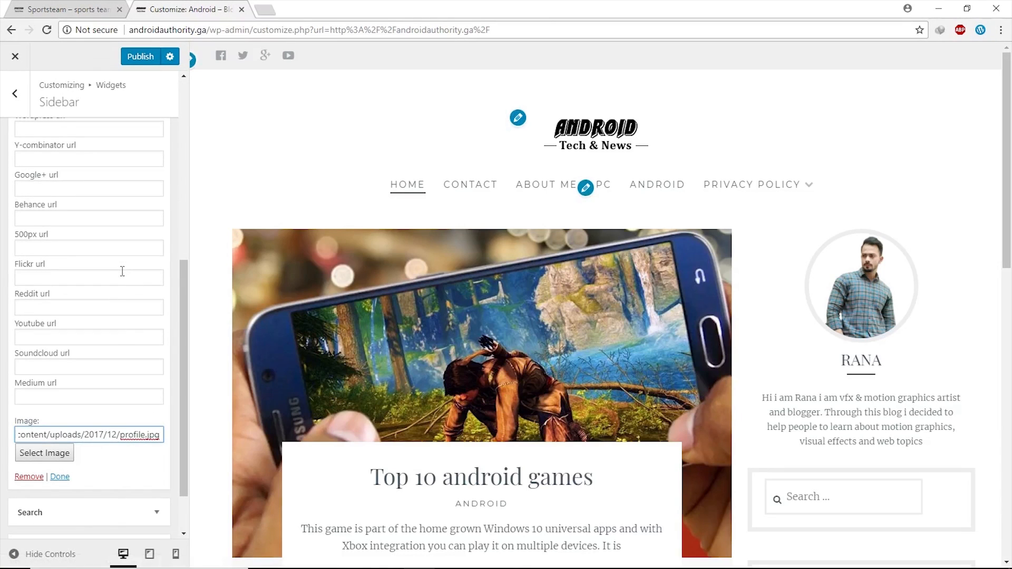
- Enter the author's Twitter, Facebook and Pinterest profile URLs in the Author Box Widget
{"action": "scroll", "coordinate": [105, 237], "scroll_direction": "up", "scroll_amount": 5}
{"action": "left_click", "coordinate": [93, 205]}
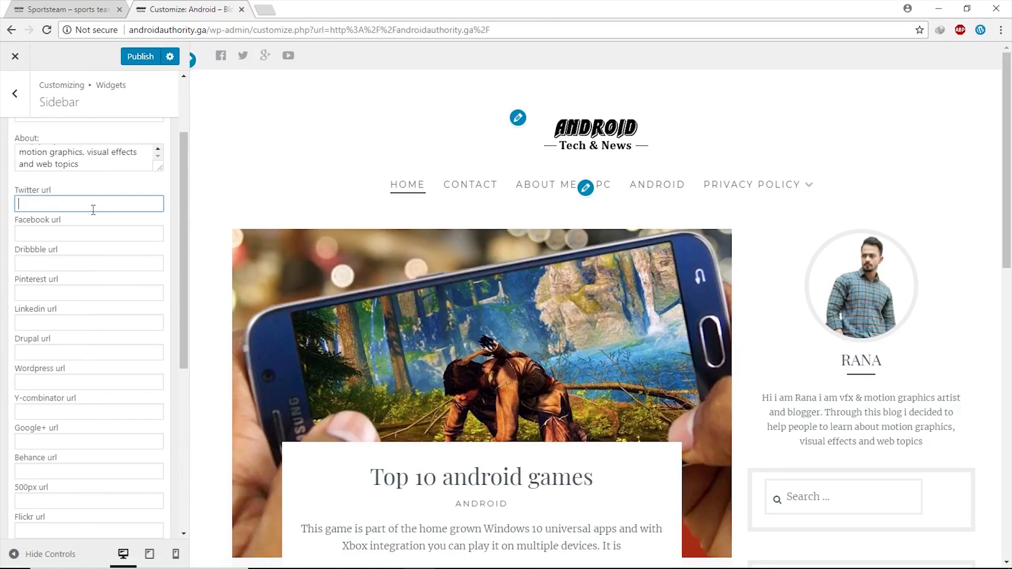
{"action": "type", "text": "twitt"}
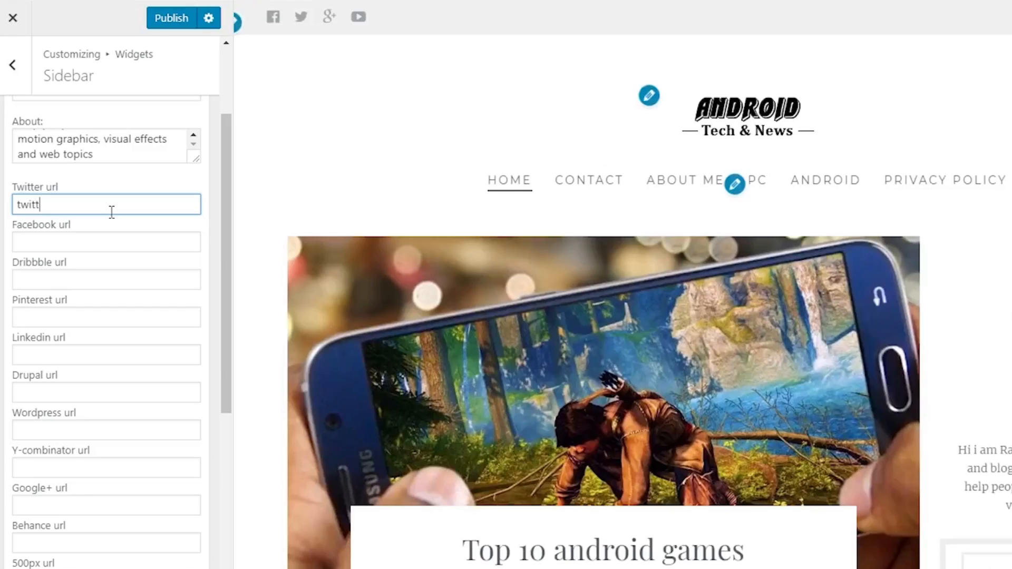
{"action": "type", "text": "er.com/ranasvfx"}
{"action": "left_click", "coordinate": [112, 241]}
{"action": "type", "text": "facebook.com/ranas"}
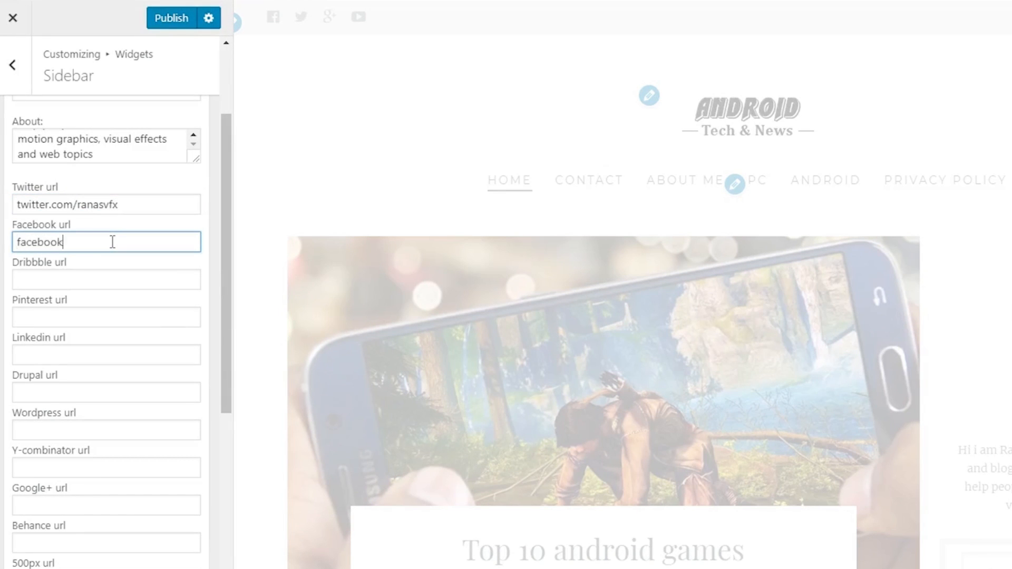
{"action": "type", "text": "vfx"}
{"action": "left_click", "coordinate": [61, 318]}
{"action": "type", "text": "pinterest.com/ranasvfx"}
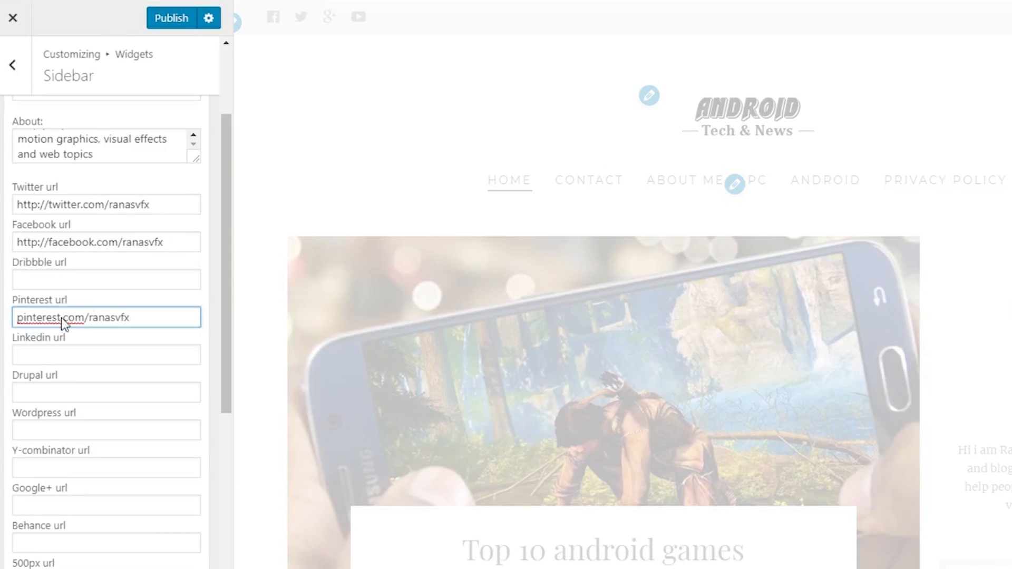
- Add the author's Google+ and YouTube URLs to the Author Box Widget, publish the changes and return to the widget areas
{"action": "left_click", "coordinate": [72, 506]}
{"action": "type", "text": "plus.google.com/+ranasvfx"}
{"action": "scroll", "coordinate": [62, 422], "scroll_direction": "down", "scroll_amount": 1}
{"action": "left_click", "coordinate": [62, 463]}
{"action": "type", "text": "youtube.com/ranasvfx"}
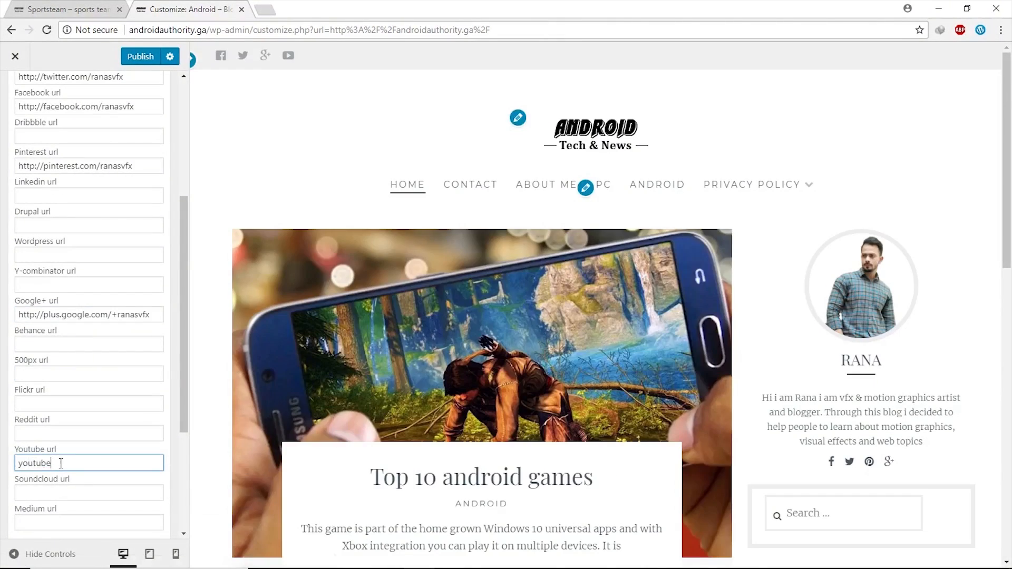
{"action": "scroll", "coordinate": [93, 381], "scroll_direction": "down", "scroll_amount": 2}
{"action": "scroll", "coordinate": [83, 212], "scroll_direction": "up", "scroll_amount": 6}
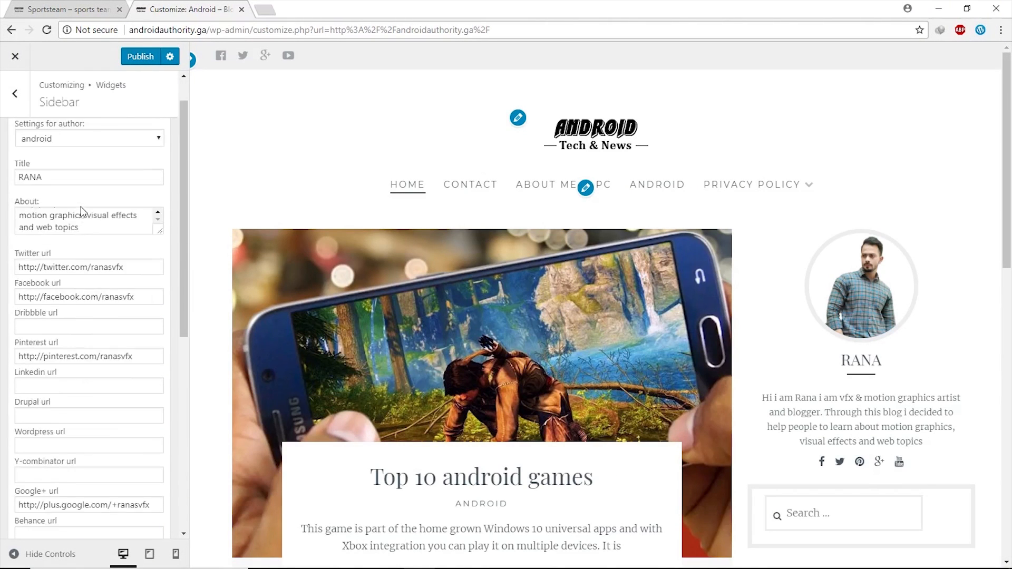
{"action": "left_click", "coordinate": [140, 57]}
{"action": "left_click", "coordinate": [12, 100]}
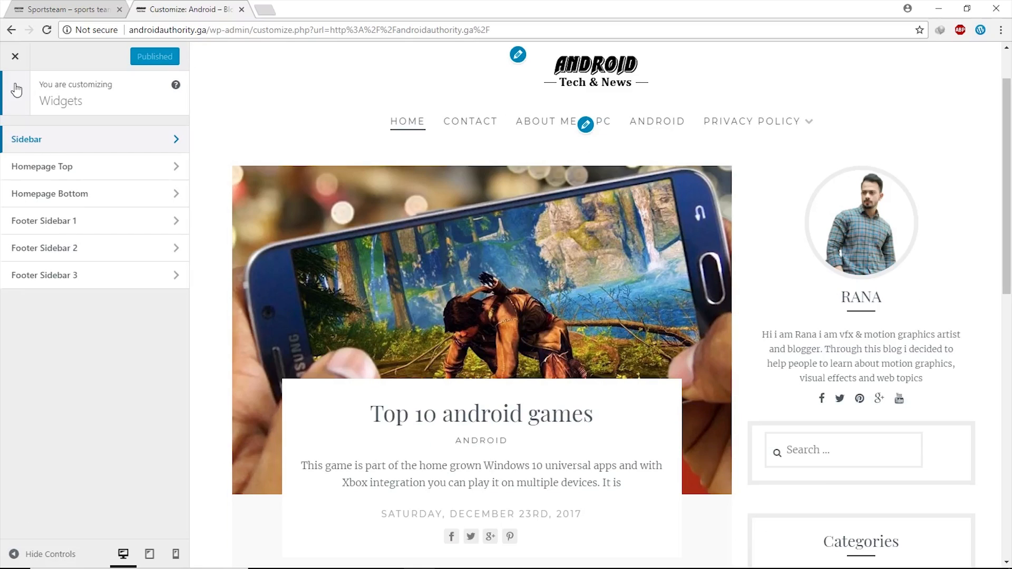
- Check the recent posts section in the Sportsteam example's sidebar, leave the customizer and open the Android site's dashboard
{"action": "left_click", "coordinate": [56, 8]}
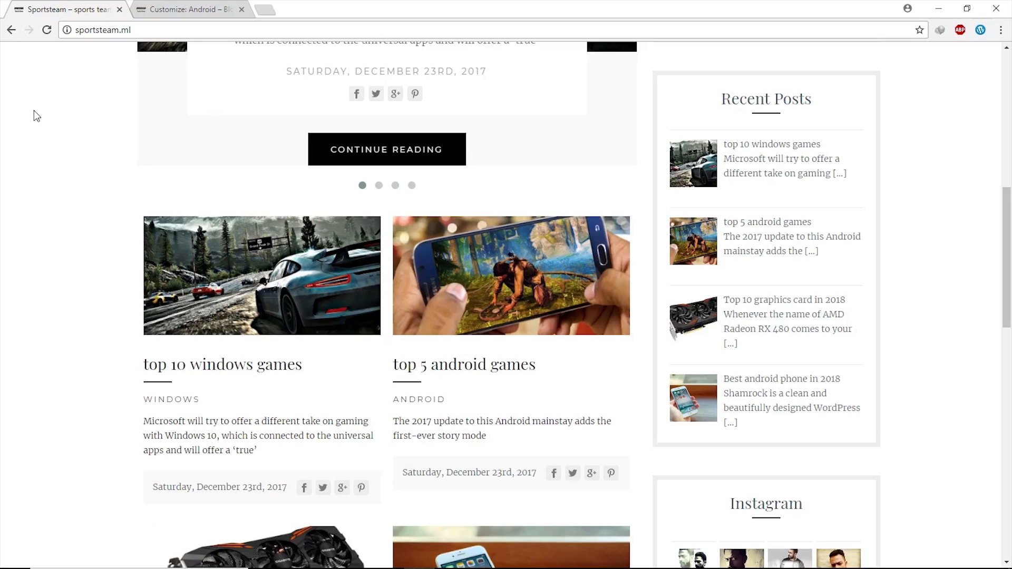
{"action": "scroll", "coordinate": [34, 110], "scroll_direction": "up", "scroll_amount": 3}
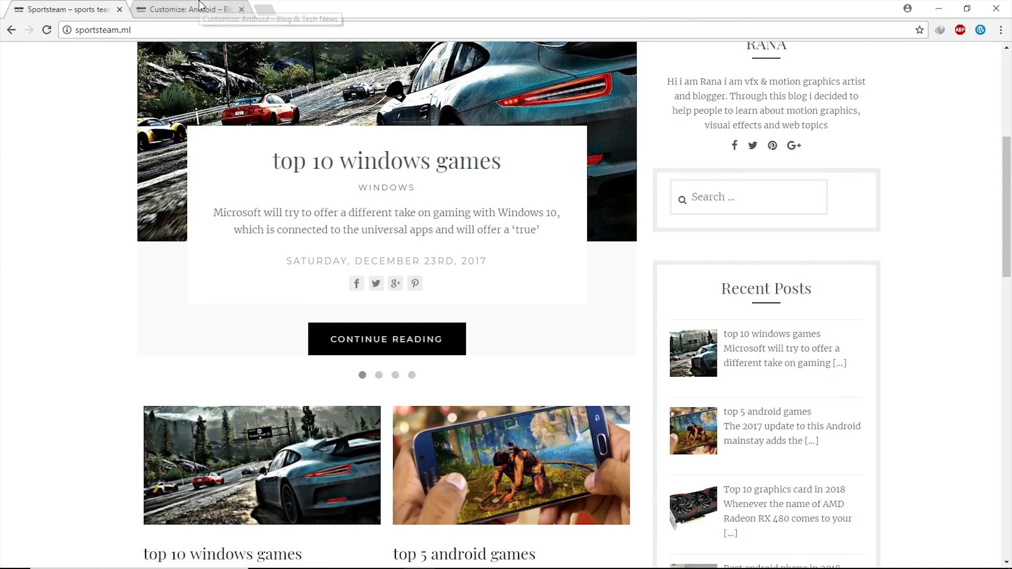
{"action": "left_click", "coordinate": [200, 9]}
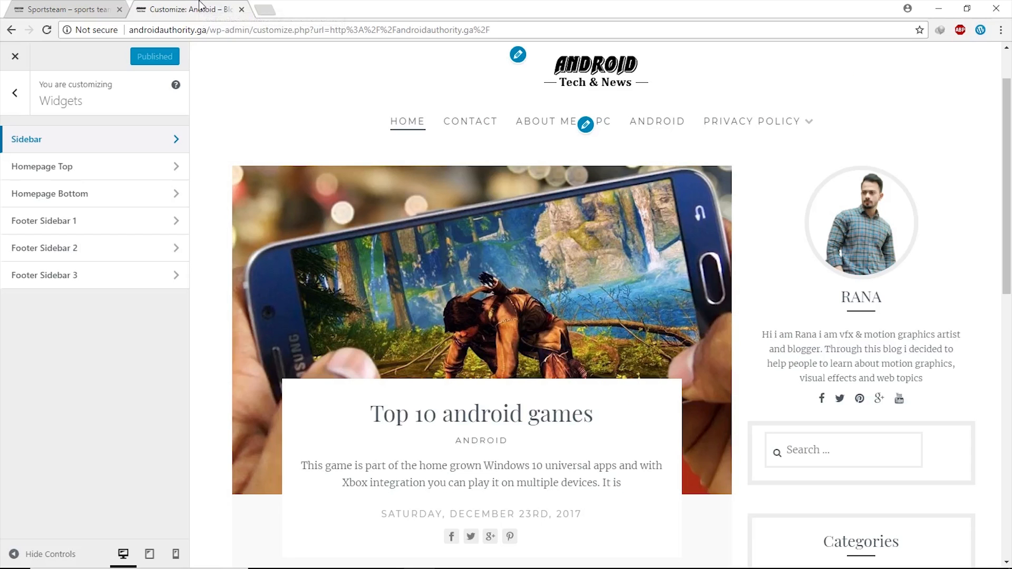
{"action": "left_click", "coordinate": [21, 62]}
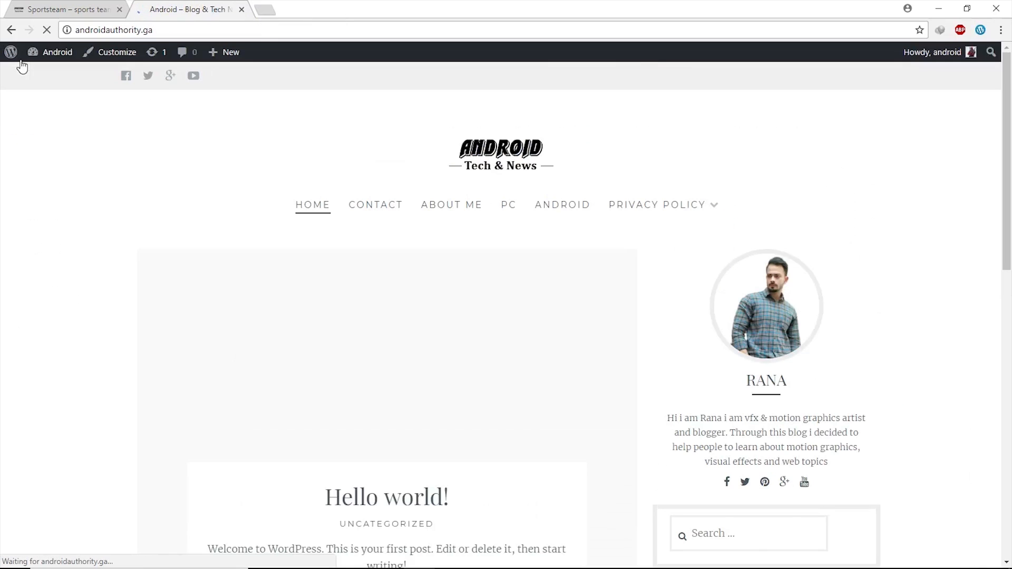
{"action": "mouse_move", "coordinate": [50, 53]}
{"action": "left_click", "coordinate": [50, 79]}
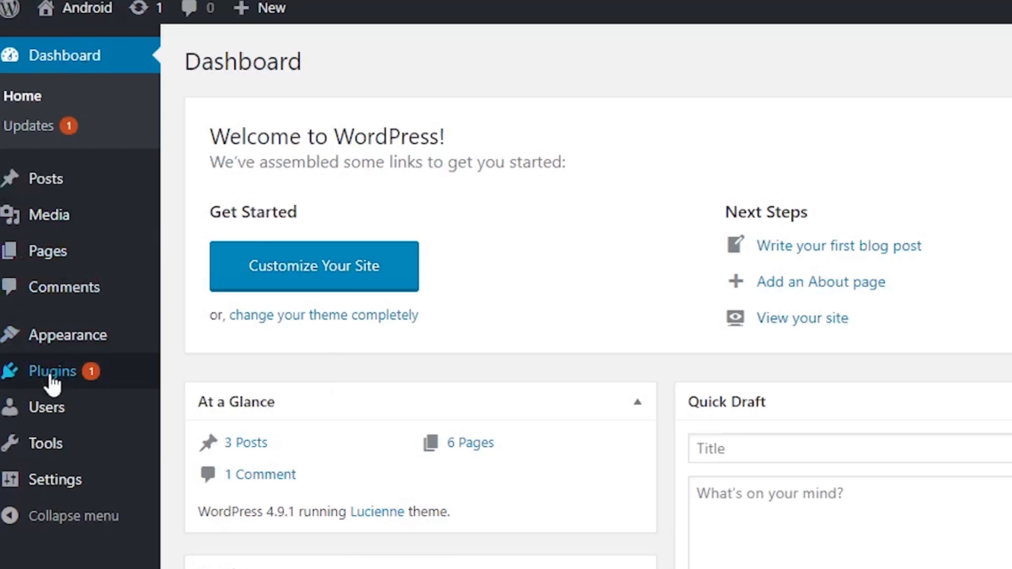
- Search the plugin directory for "recent post with thumbnail", and install and activate the Recent Posts Widget With Thumbnails plugin
{"action": "mouse_move", "coordinate": [35, 275]}
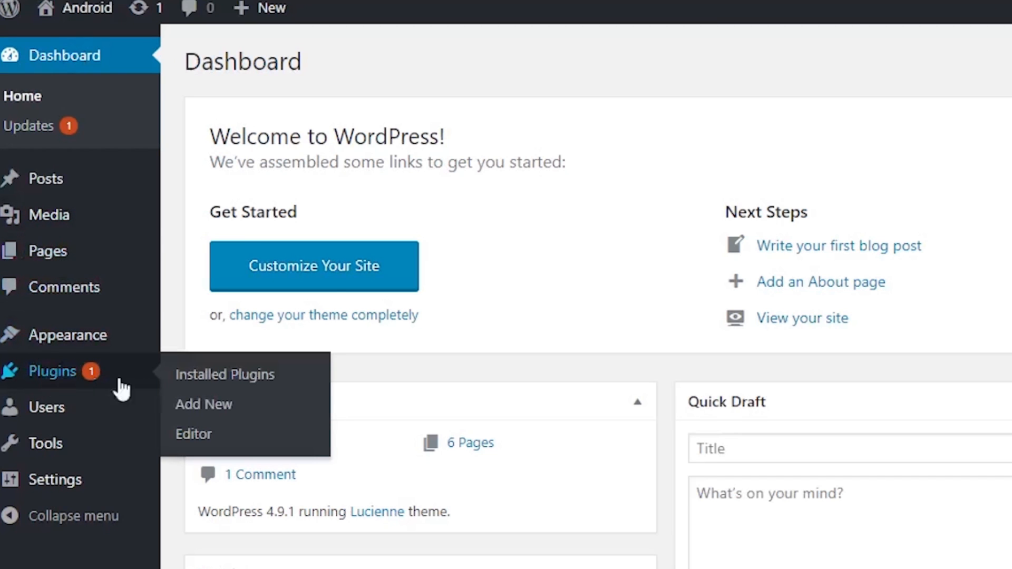
{"action": "left_click", "coordinate": [182, 408]}
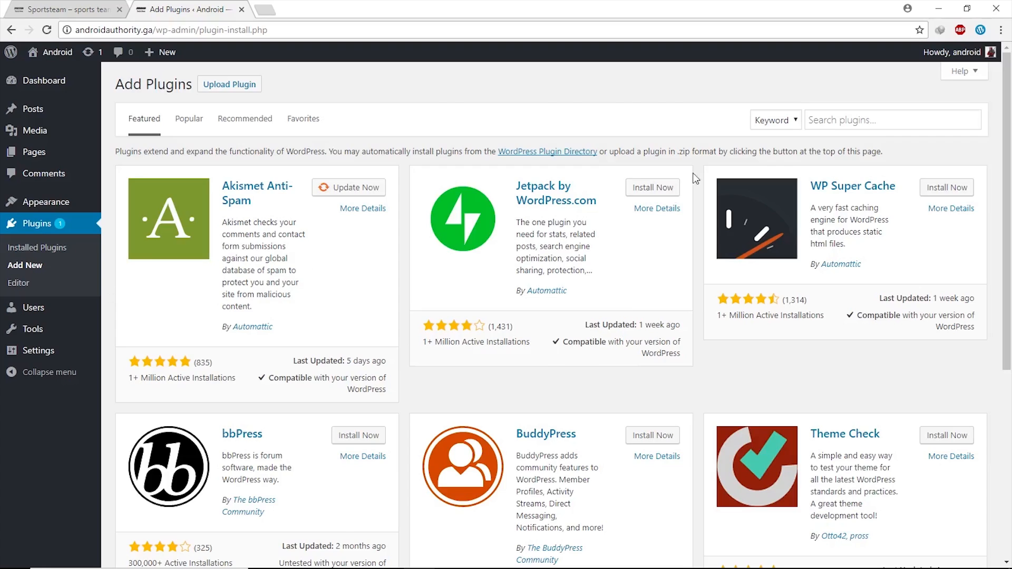
{"action": "left_click", "coordinate": [832, 121]}
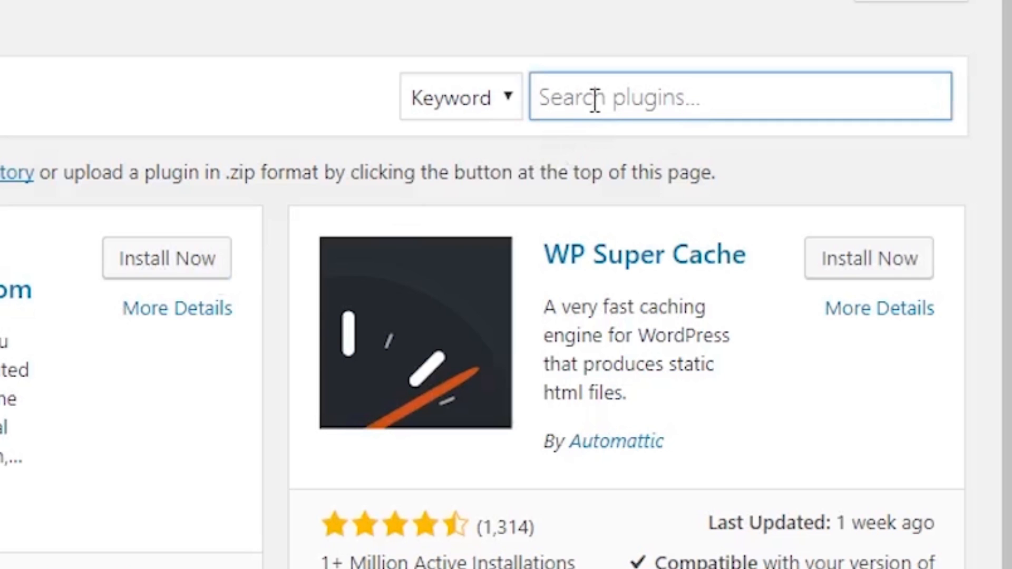
{"action": "type", "text": "recent post wi"}
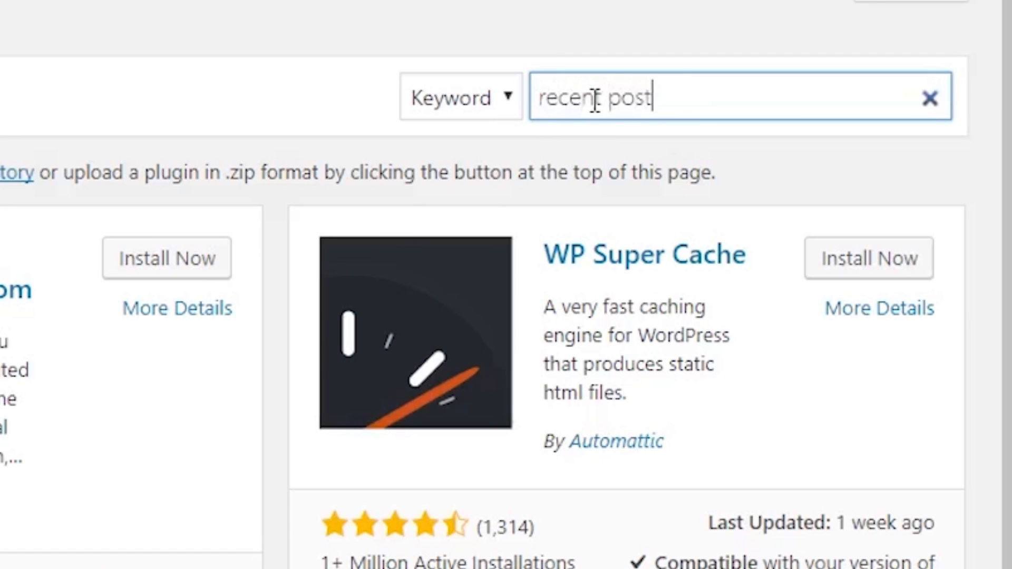
{"action": "type", "text": "th thumbnail"}
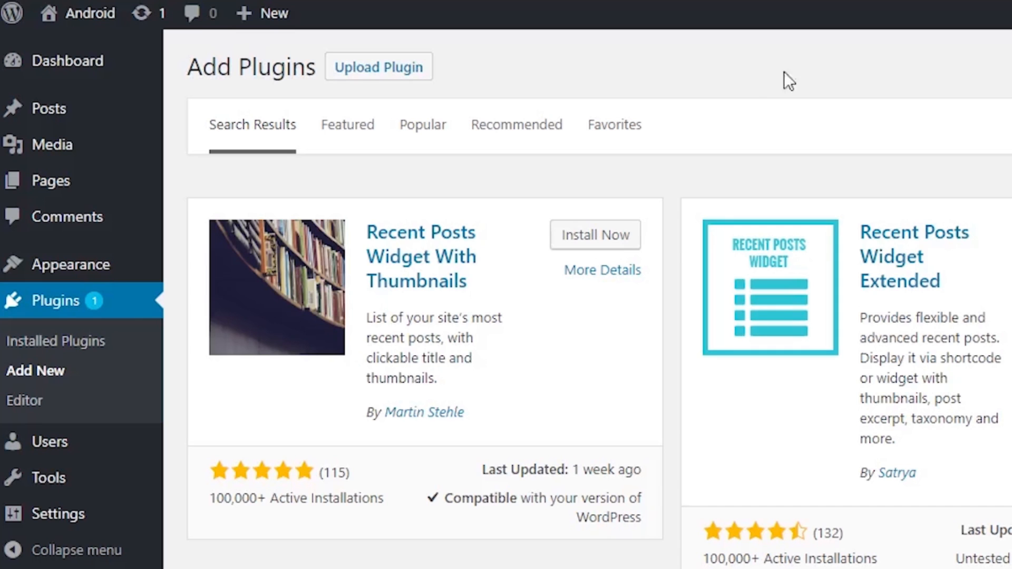
{"action": "left_click", "coordinate": [580, 240]}
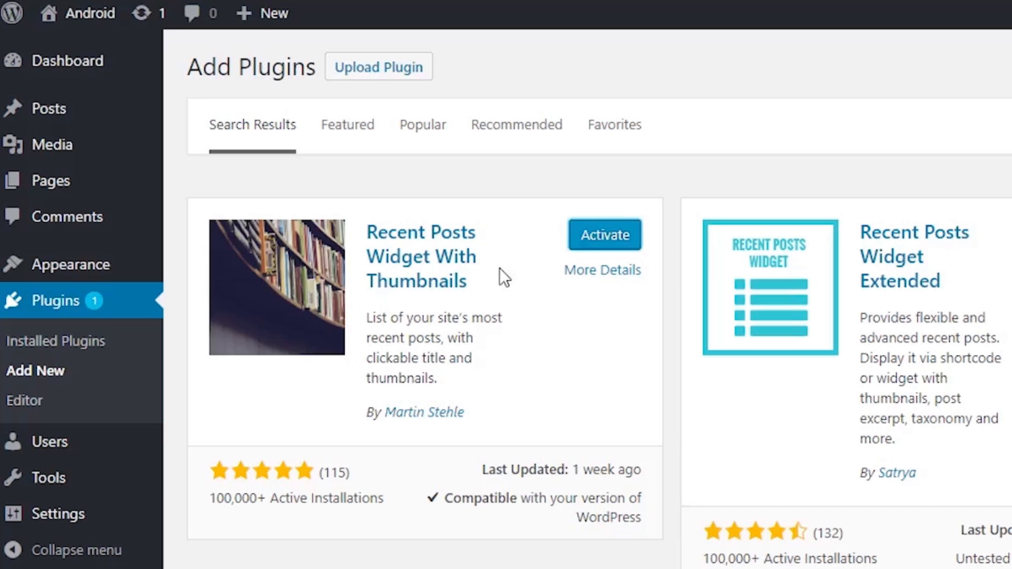
{"action": "left_click", "coordinate": [592, 240]}
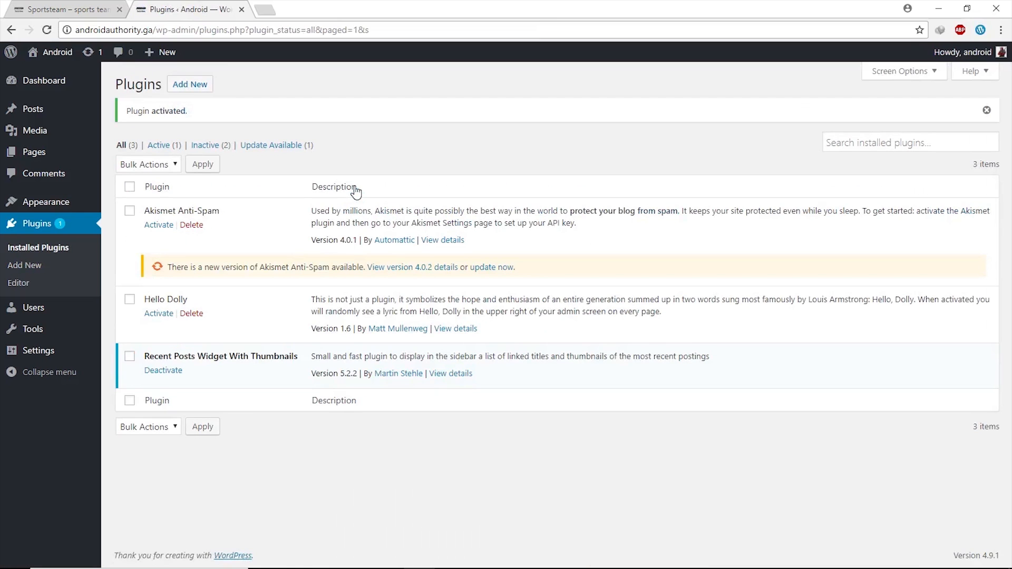
- Add a Recent Posts With Thumbnails widget to the sidebar in the customizer, collapse its settings and check it in the preview
{"action": "left_click", "coordinate": [48, 66]}
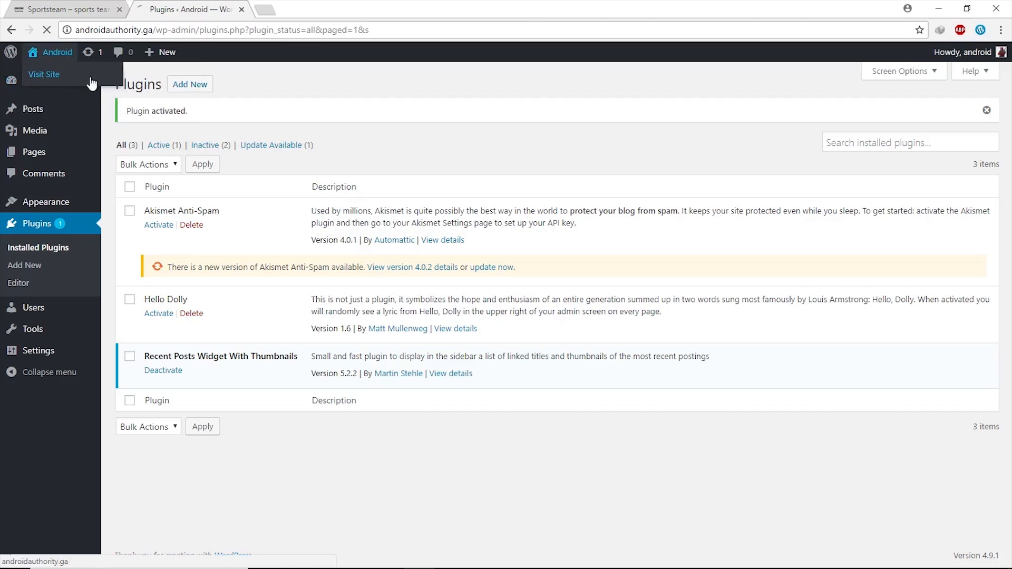
{"action": "left_click", "coordinate": [109, 59]}
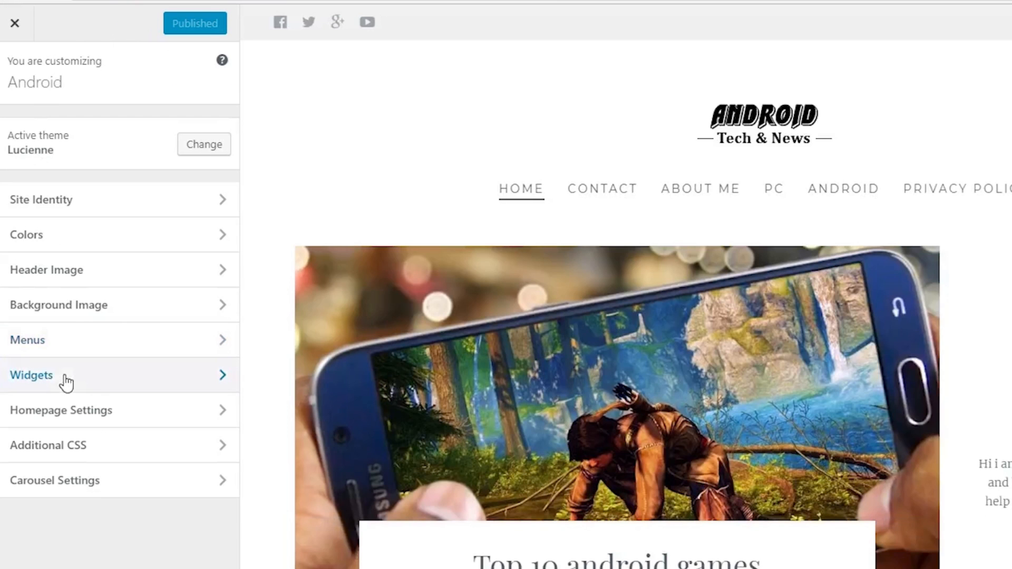
{"action": "left_click", "coordinate": [140, 379]}
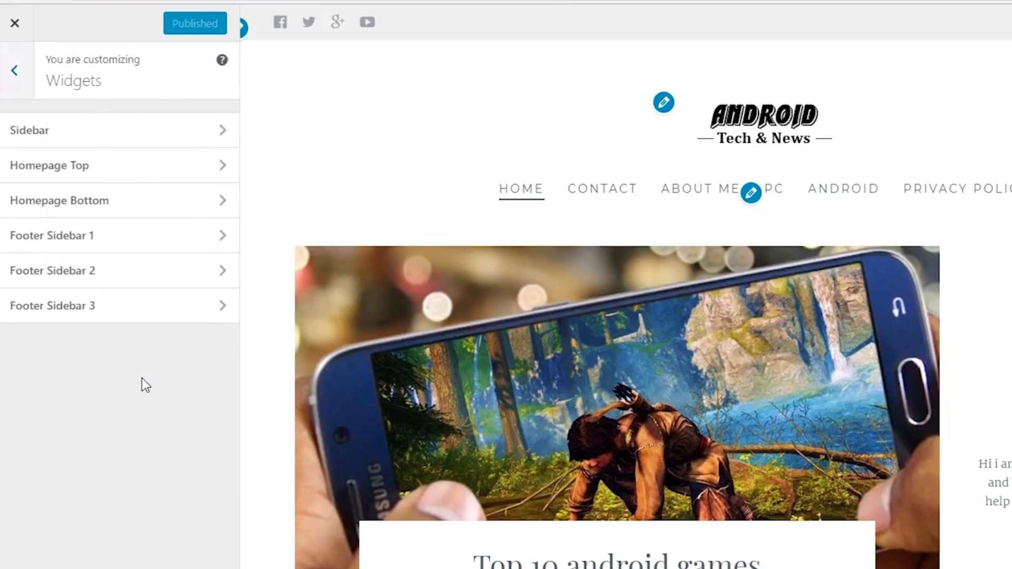
{"action": "left_click", "coordinate": [74, 137]}
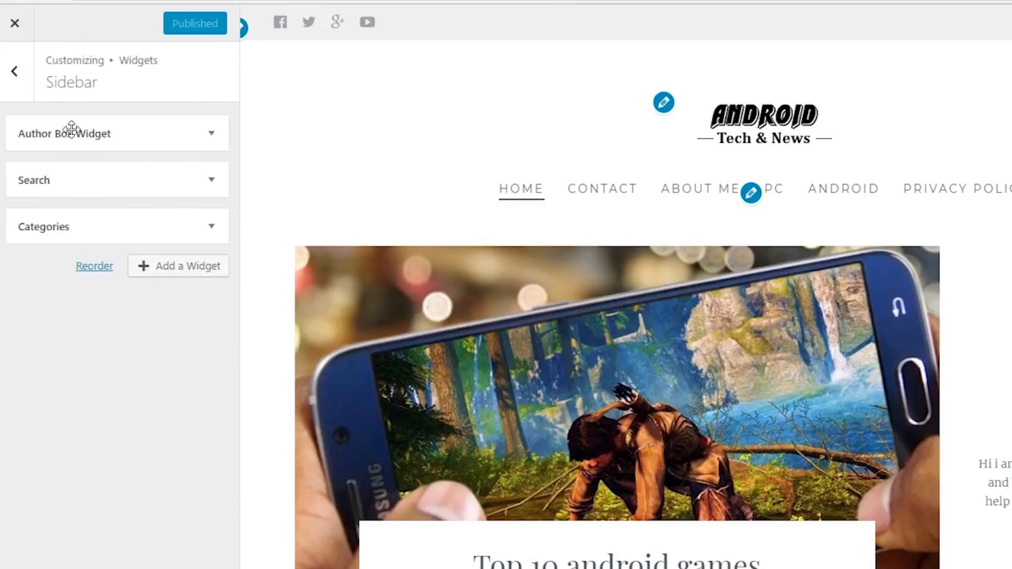
{"action": "left_click", "coordinate": [141, 267]}
{"action": "scroll", "coordinate": [310, 237], "scroll_direction": "down", "scroll_amount": 5}
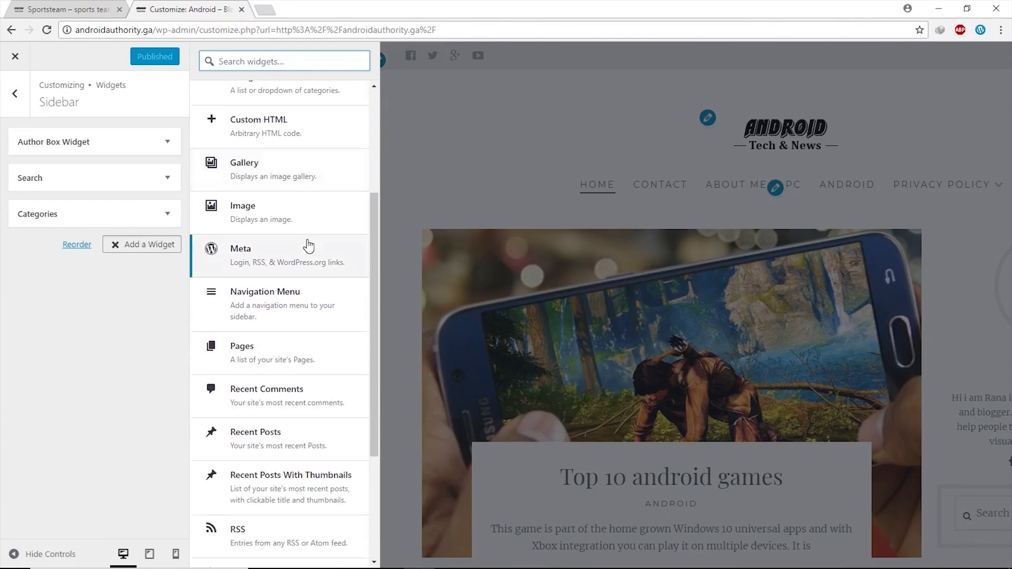
{"action": "scroll", "coordinate": [309, 247], "scroll_direction": "down", "scroll_amount": 1}
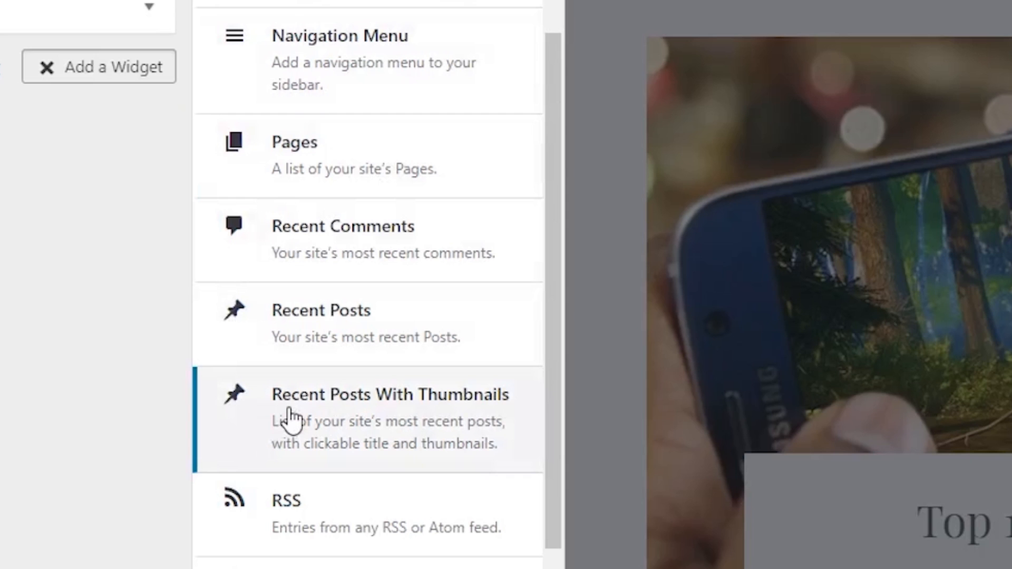
{"action": "left_click", "coordinate": [292, 419]}
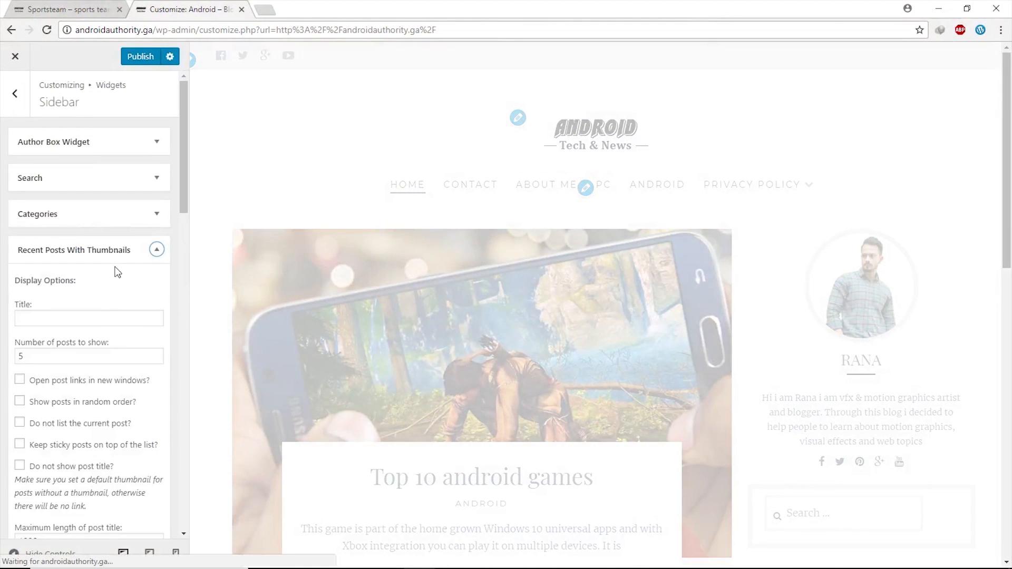
{"action": "left_click", "coordinate": [147, 251]}
{"action": "scroll", "coordinate": [723, 316], "scroll_direction": "down", "scroll_amount": 7}
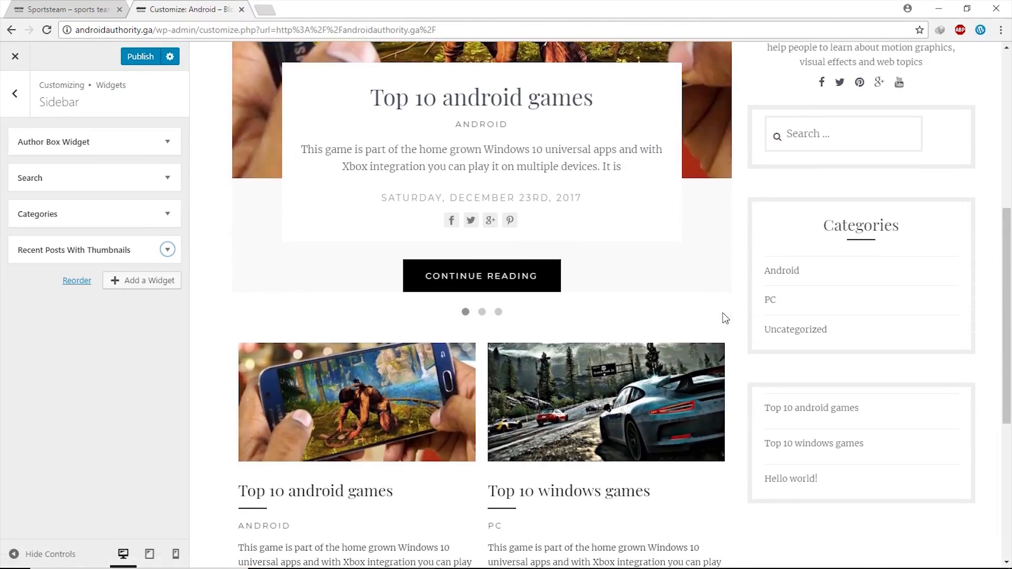
- Review the display, category and thumbnail options in the Recent Posts With Thumbnails widget's settings
{"action": "left_click", "coordinate": [132, 248]}
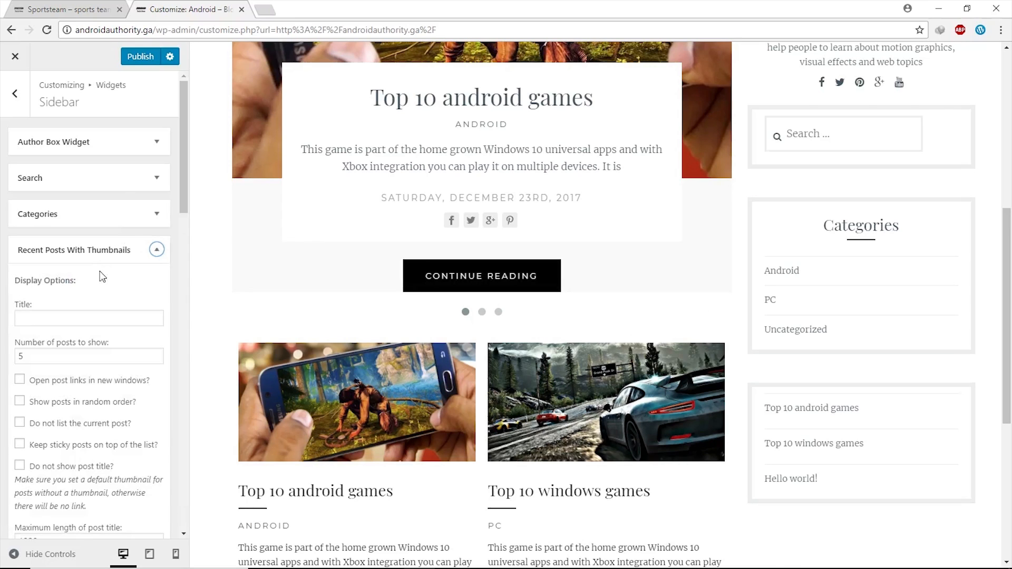
{"action": "scroll", "coordinate": [101, 276], "scroll_direction": "down", "scroll_amount": 5}
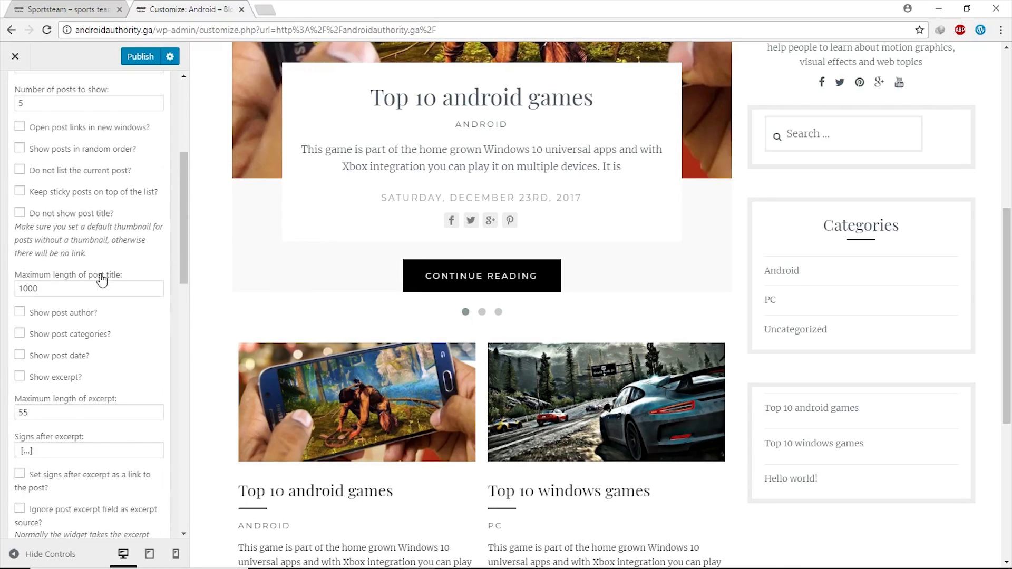
{"action": "scroll", "coordinate": [102, 279], "scroll_direction": "down", "scroll_amount": 9}
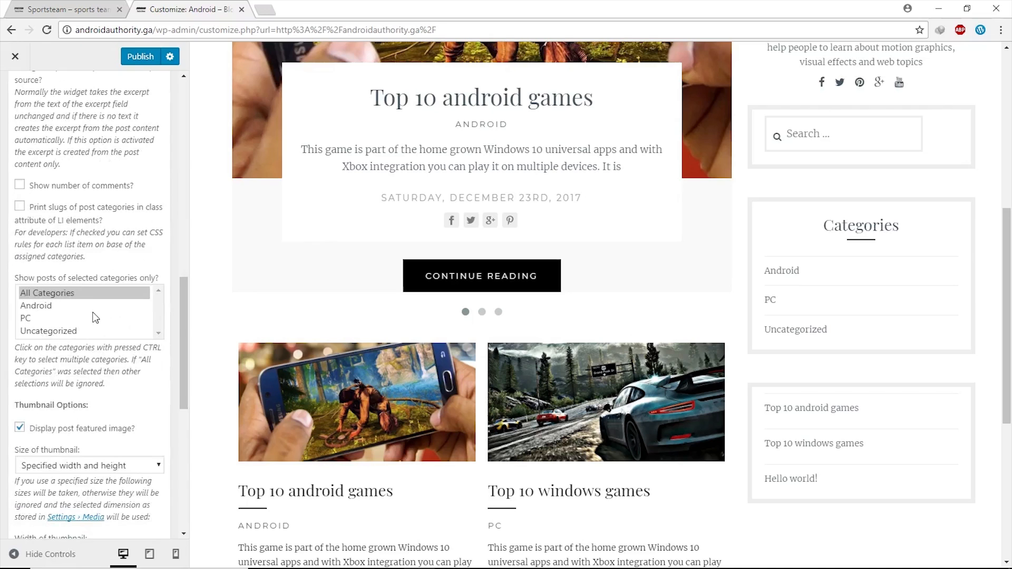
{"action": "scroll", "coordinate": [106, 306], "scroll_direction": "down", "scroll_amount": 8}
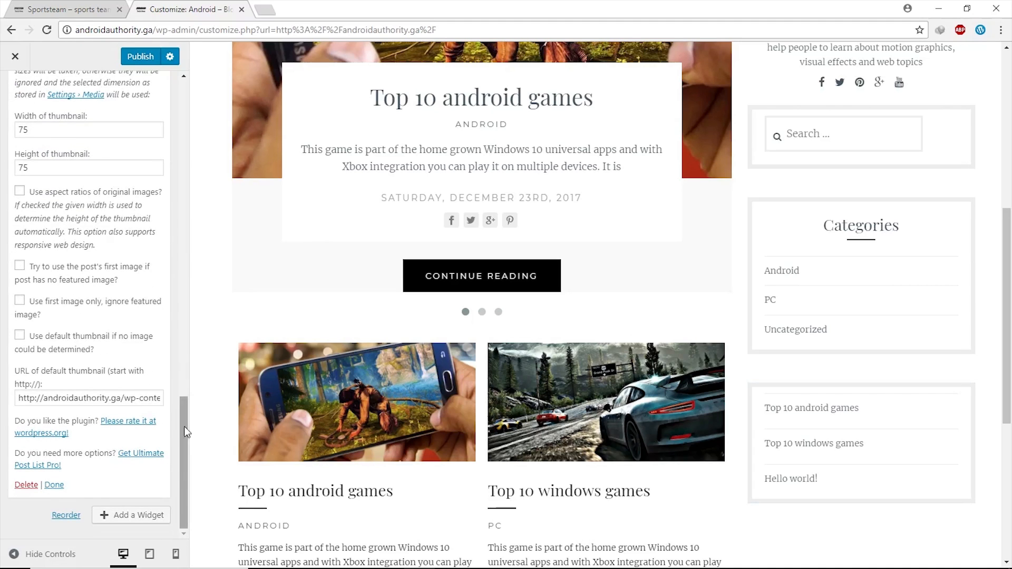
{"action": "left_click_drag", "start_coordinate": [184, 429], "coordinate": [206, 112]}
- Collapse the Recent Posts With Thumbnails widget and move it above Categories in the sidebar order
{"action": "left_click", "coordinate": [87, 252]}
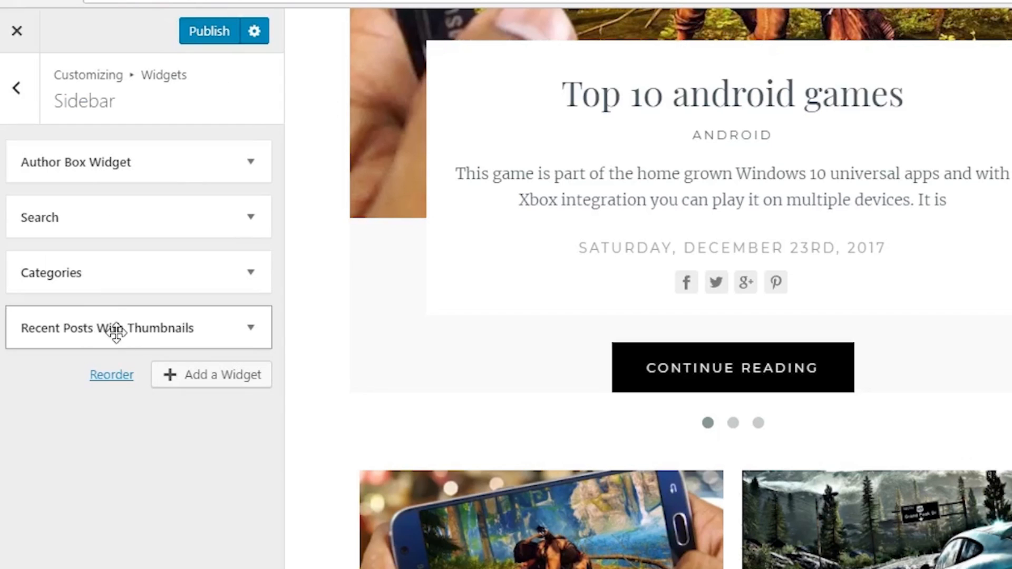
{"action": "left_click_drag", "start_coordinate": [73, 254], "coordinate": [78, 197]}
{"action": "left_click_drag", "start_coordinate": [113, 248], "coordinate": [123, 287]}
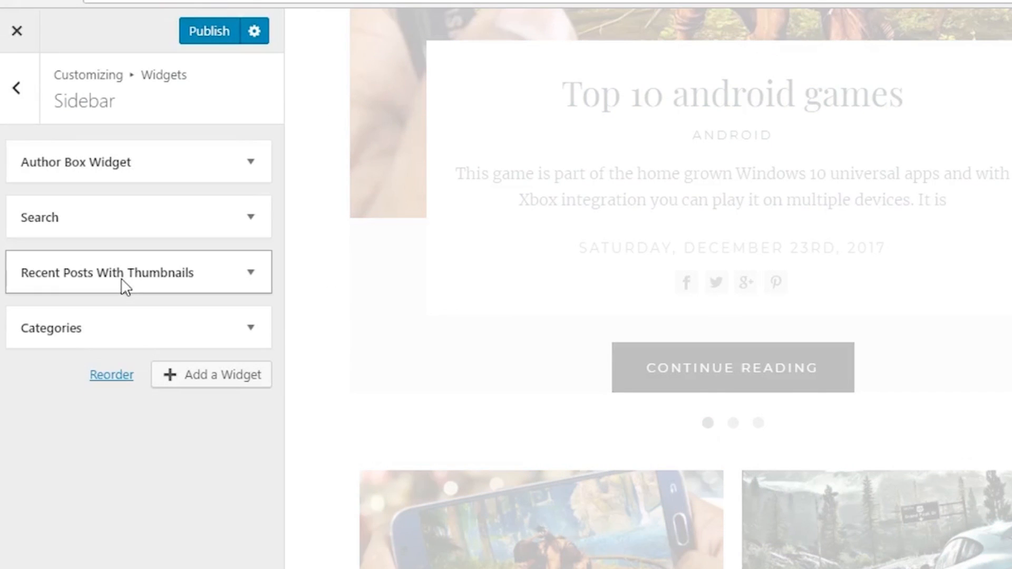
- Examine the recent posts widget's category filter and thumbnail size choices, keeping All Categories and Specified width and height, and collapse its settings
{"action": "left_click", "coordinate": [120, 277]}
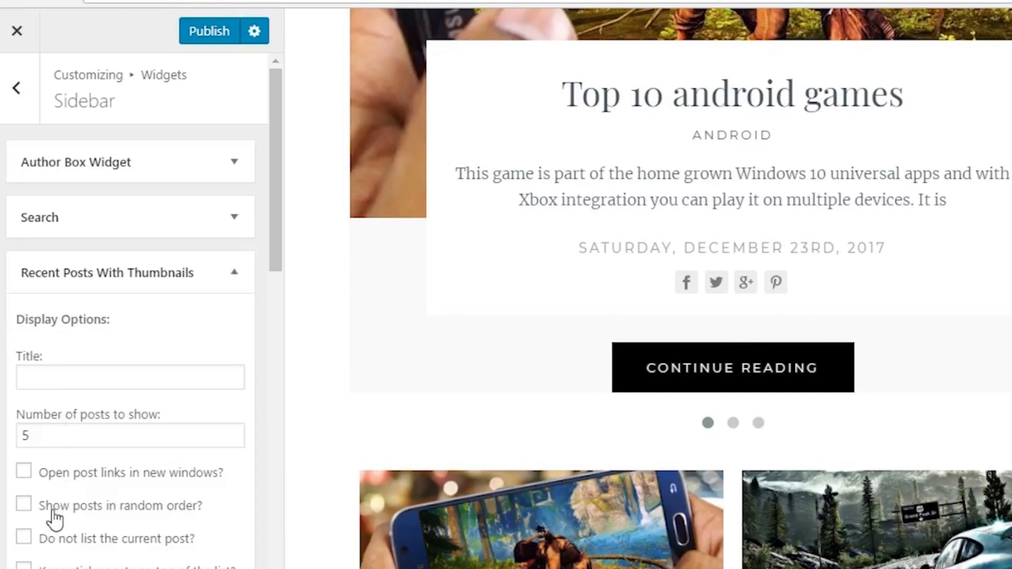
{"action": "scroll", "coordinate": [85, 559], "scroll_direction": "down", "scroll_amount": 6}
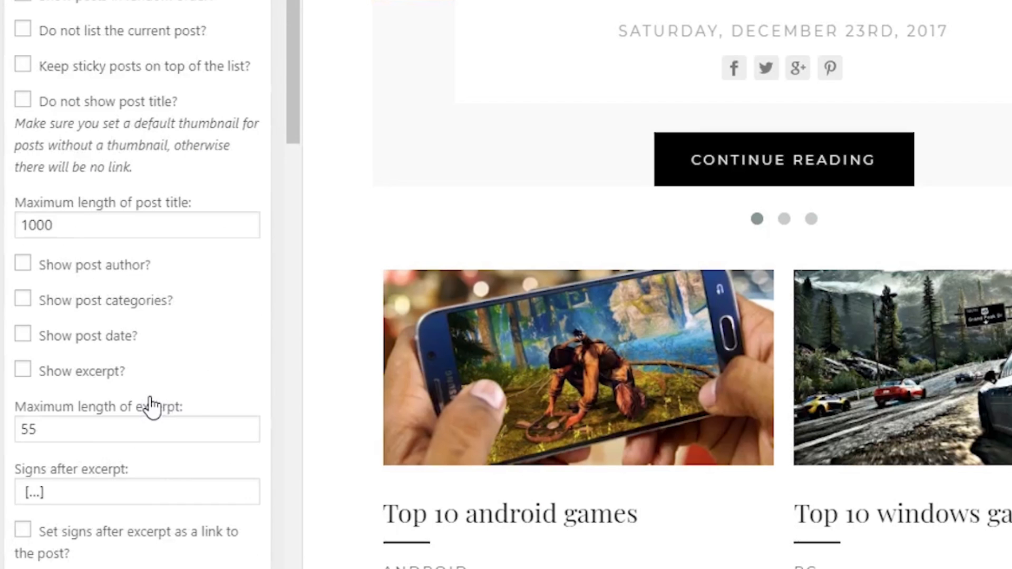
{"action": "scroll", "coordinate": [106, 348], "scroll_direction": "down", "scroll_amount": 10}
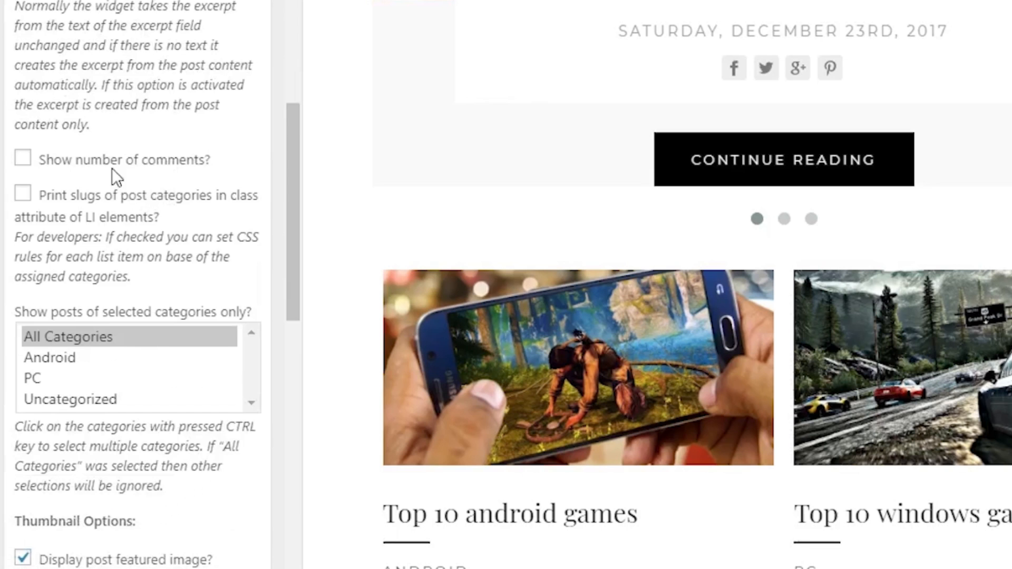
{"action": "left_click", "coordinate": [70, 253]}
{"action": "left_click", "coordinate": [75, 233]}
{"action": "scroll", "coordinate": [99, 195], "scroll_direction": "down", "scroll_amount": 5}
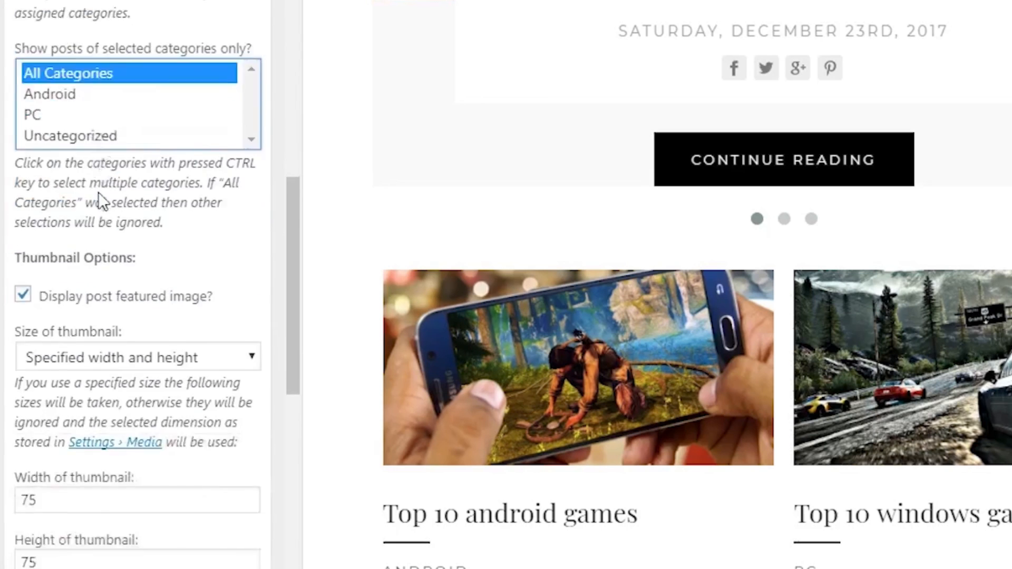
{"action": "left_click", "coordinate": [113, 211]}
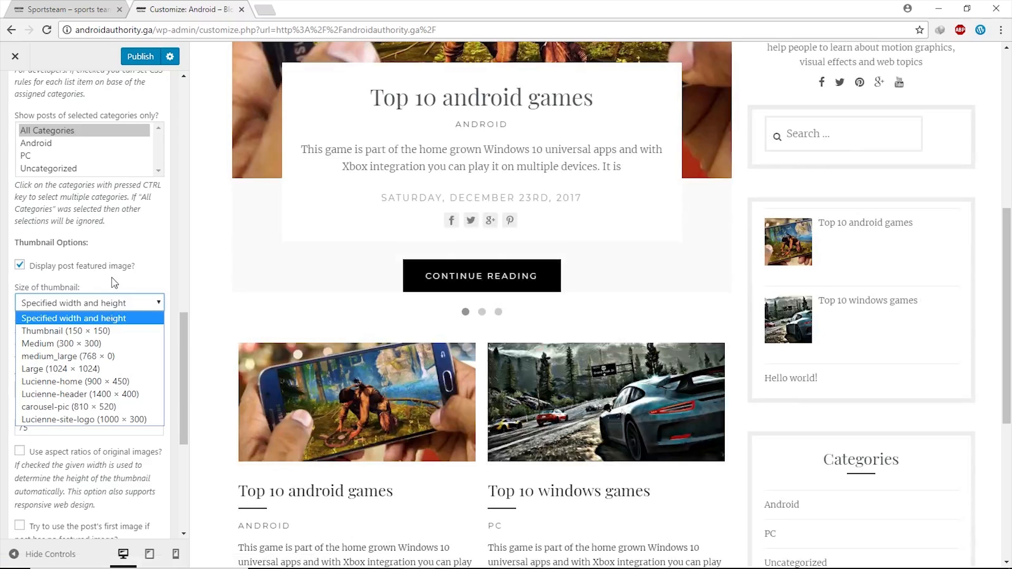
{"action": "left_click", "coordinate": [173, 229]}
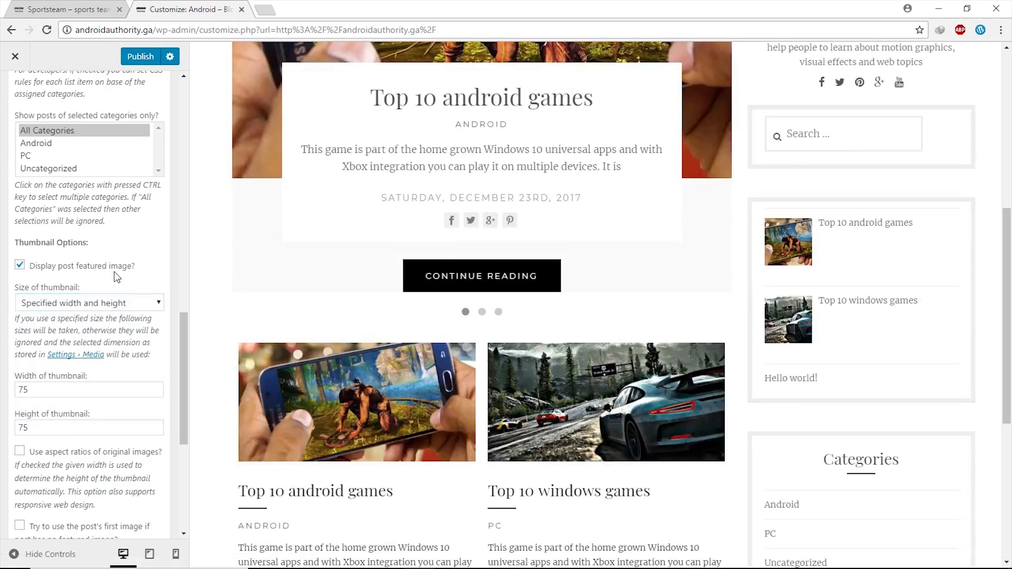
{"action": "scroll", "coordinate": [137, 155], "scroll_direction": "up", "scroll_amount": 10}
{"action": "scroll", "coordinate": [86, 274], "scroll_direction": "up", "scroll_amount": 5}
{"action": "left_click", "coordinate": [70, 214]}
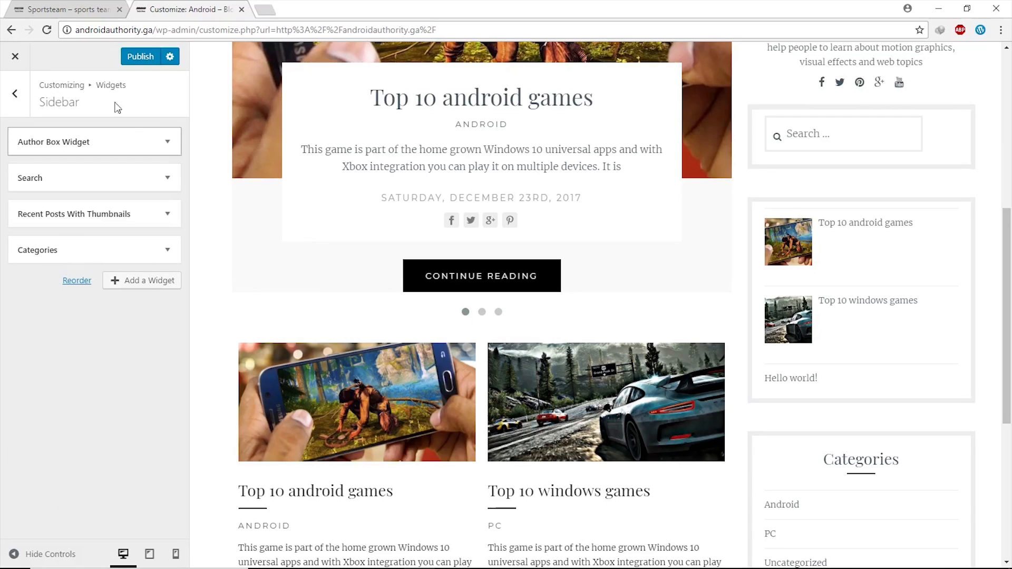
- Publish the reordered sidebar and return to the customizer's main list of sections
{"action": "left_click", "coordinate": [138, 58]}
{"action": "left_click", "coordinate": [21, 98]}
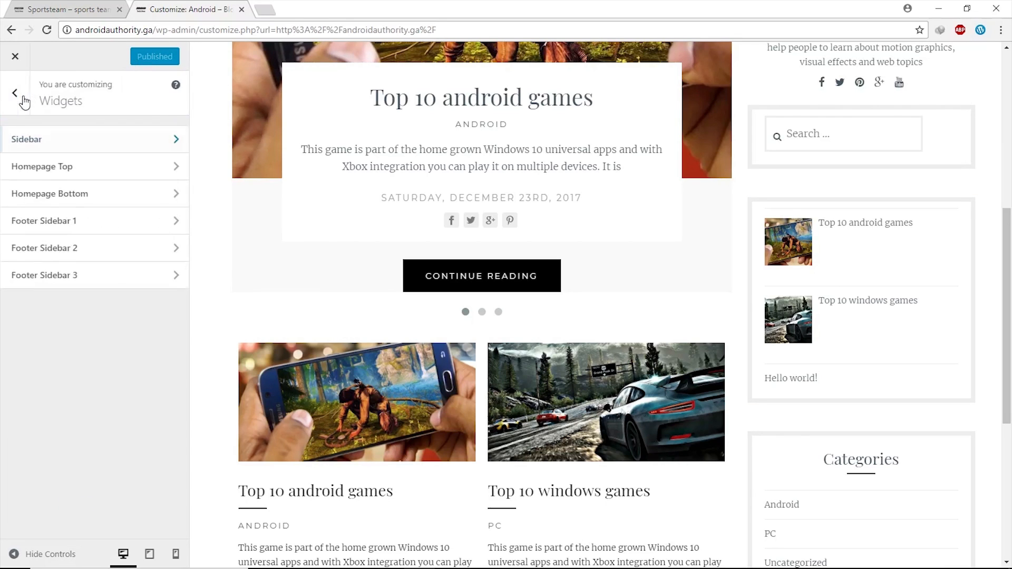
{"action": "left_click", "coordinate": [25, 102]}
{"action": "scroll", "coordinate": [493, 264], "scroll_direction": "up", "scroll_amount": 7}
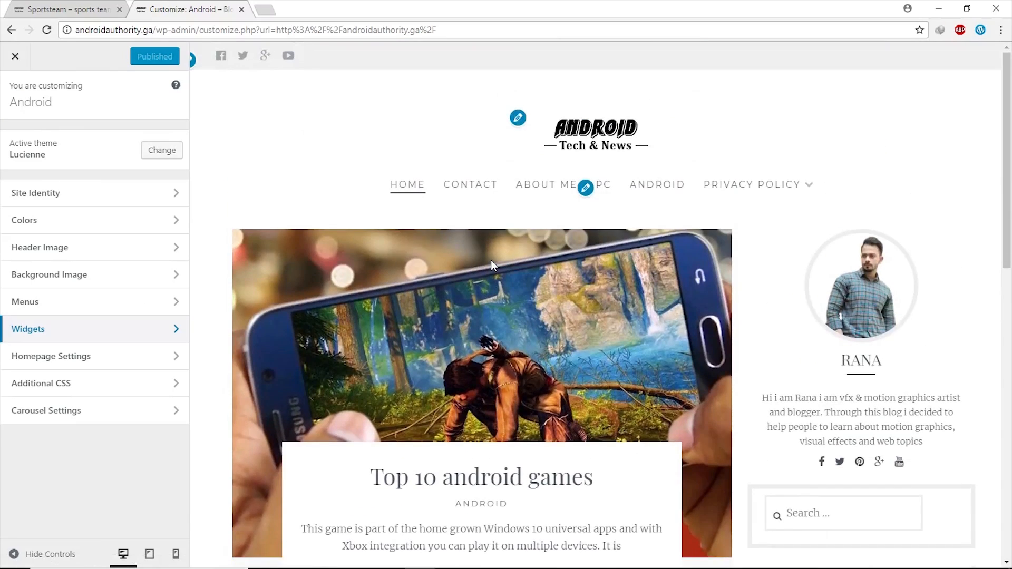
- Look further down the Sportsteam example page, leave the Android site's customizer and open its dashboard
{"action": "left_click", "coordinate": [66, 10]}
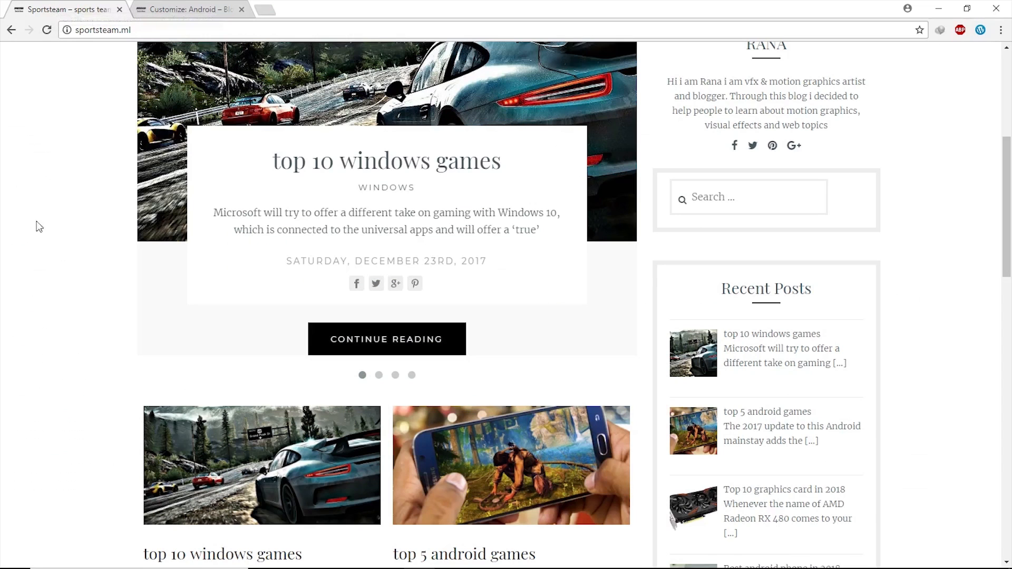
{"action": "scroll", "coordinate": [56, 266], "scroll_direction": "down", "scroll_amount": 8}
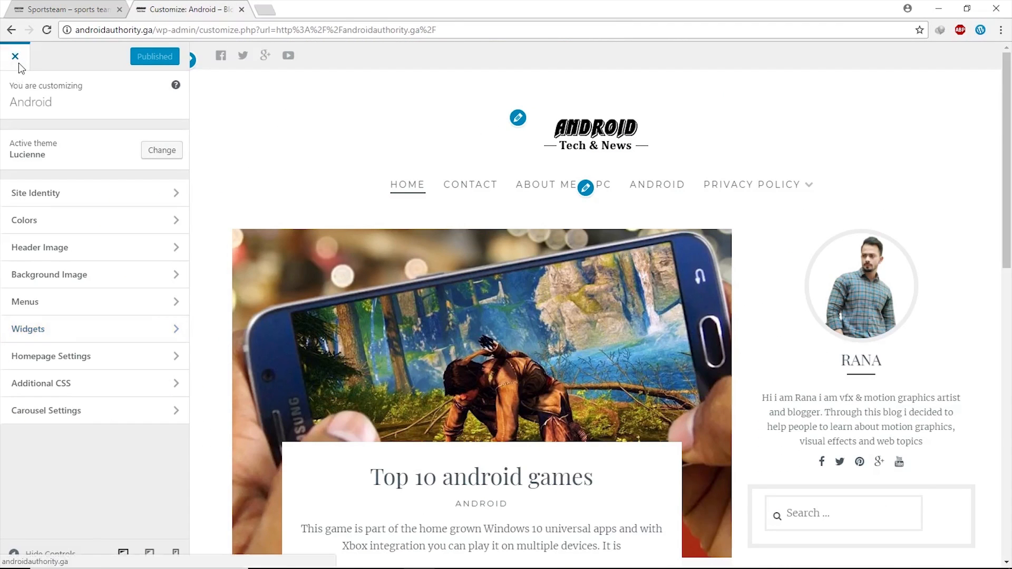
{"action": "left_click", "coordinate": [18, 62]}
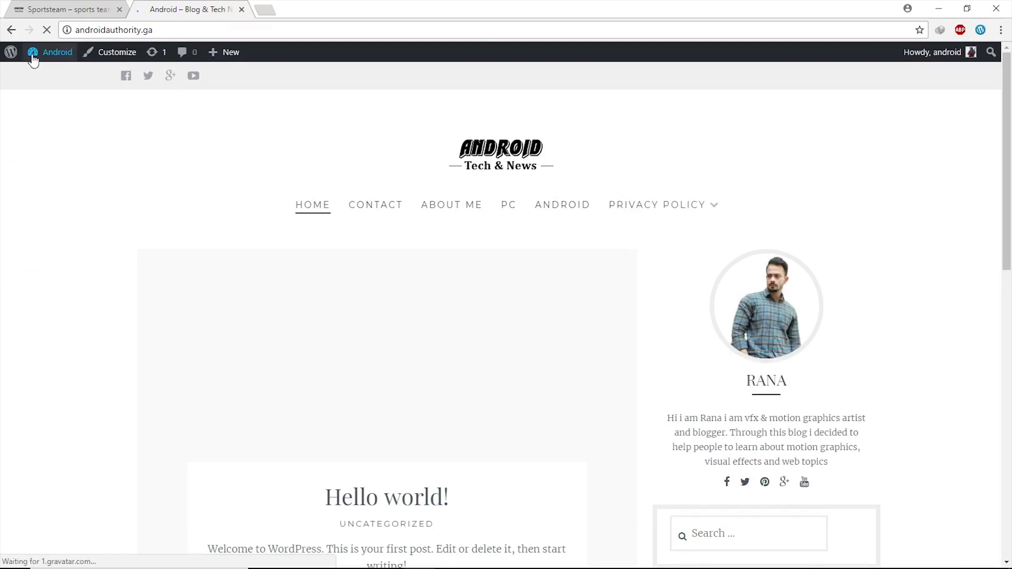
{"action": "mouse_move", "coordinate": [50, 52]}
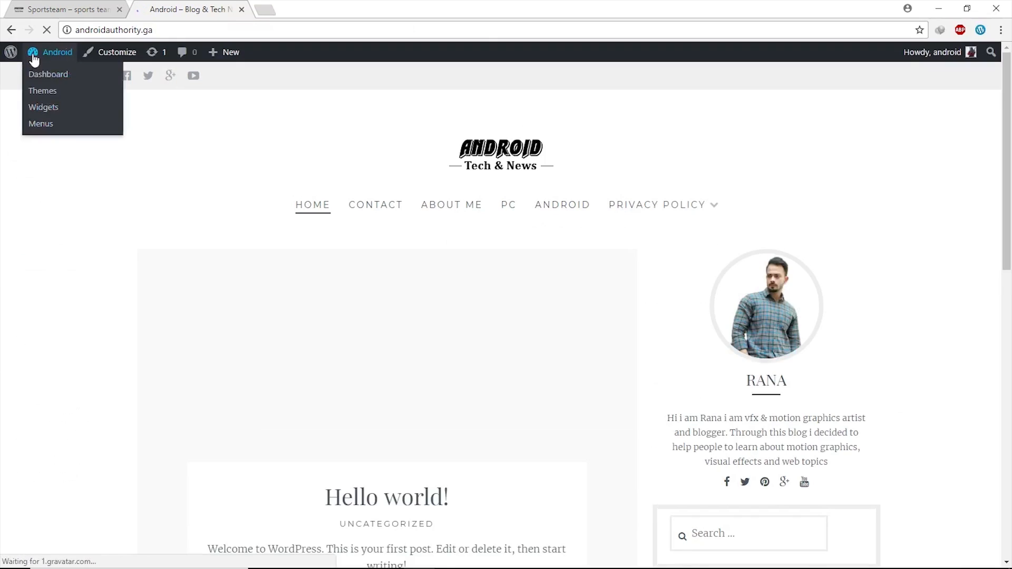
{"action": "left_click", "coordinate": [42, 77]}
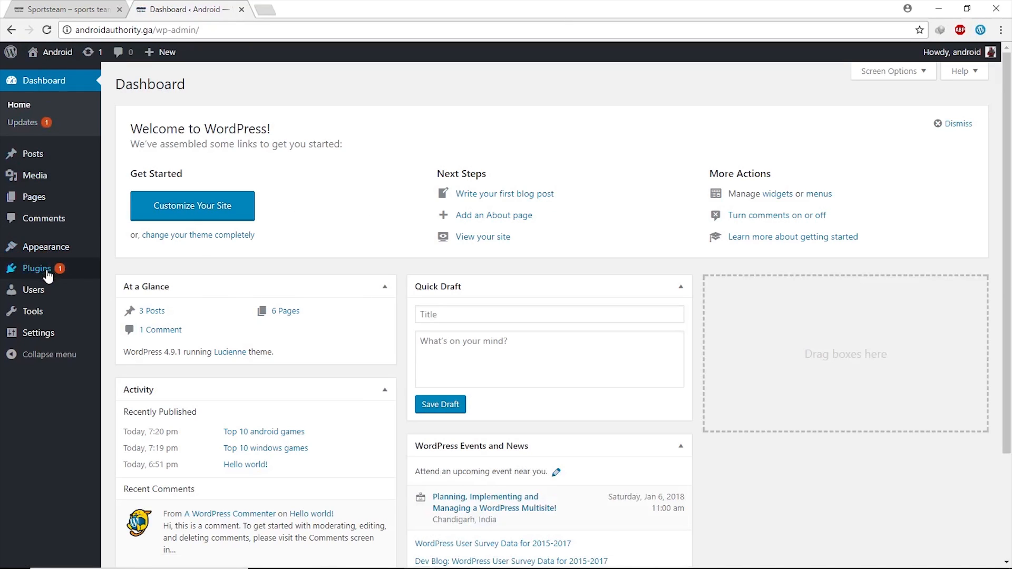
- Upload the wolf-gram plugin archive from the Android folder, install it and activate it
{"action": "mouse_move", "coordinate": [48, 275]}
{"action": "left_click", "coordinate": [136, 291]}
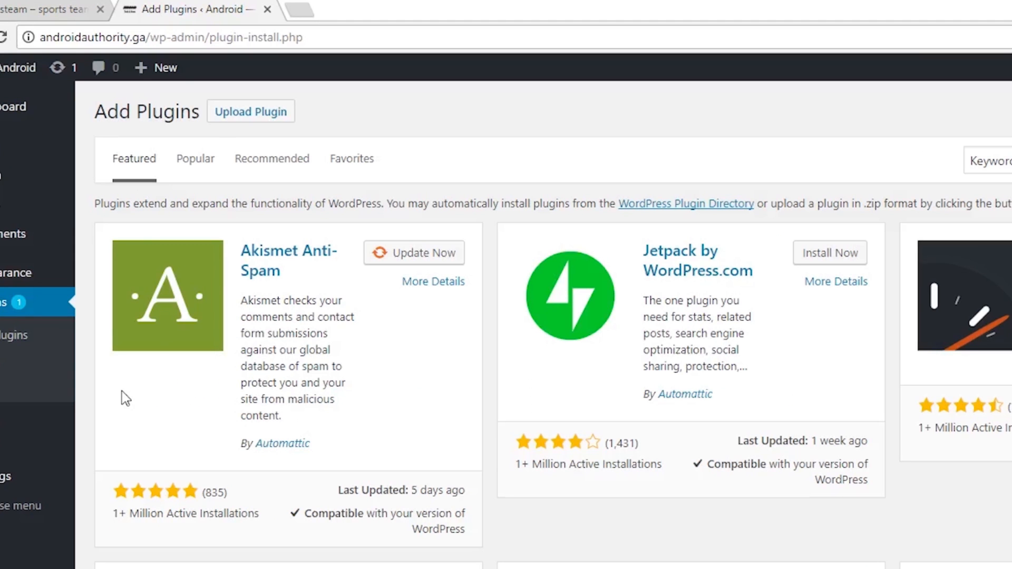
{"action": "left_click", "coordinate": [220, 113]}
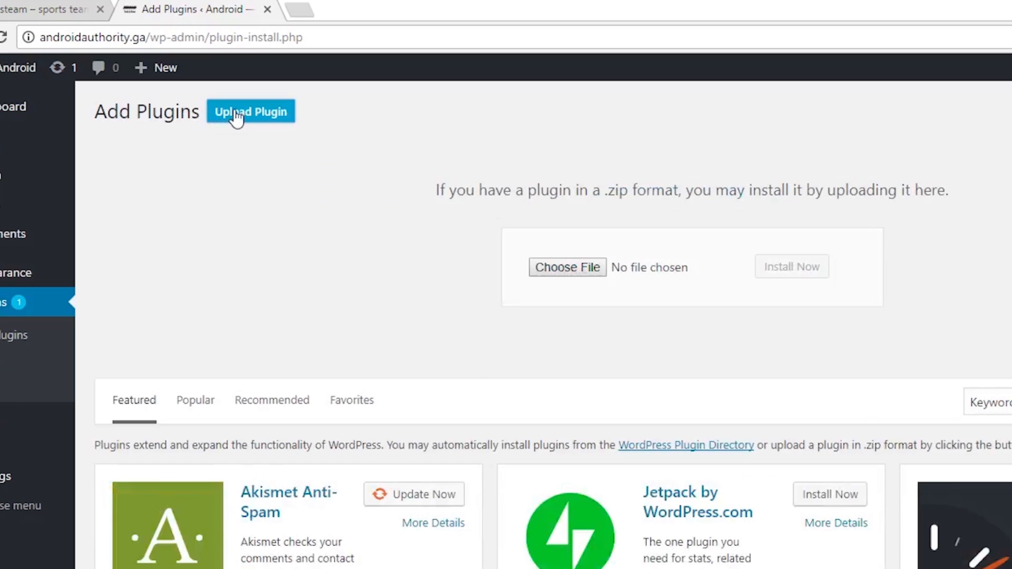
{"action": "left_click", "coordinate": [555, 268]}
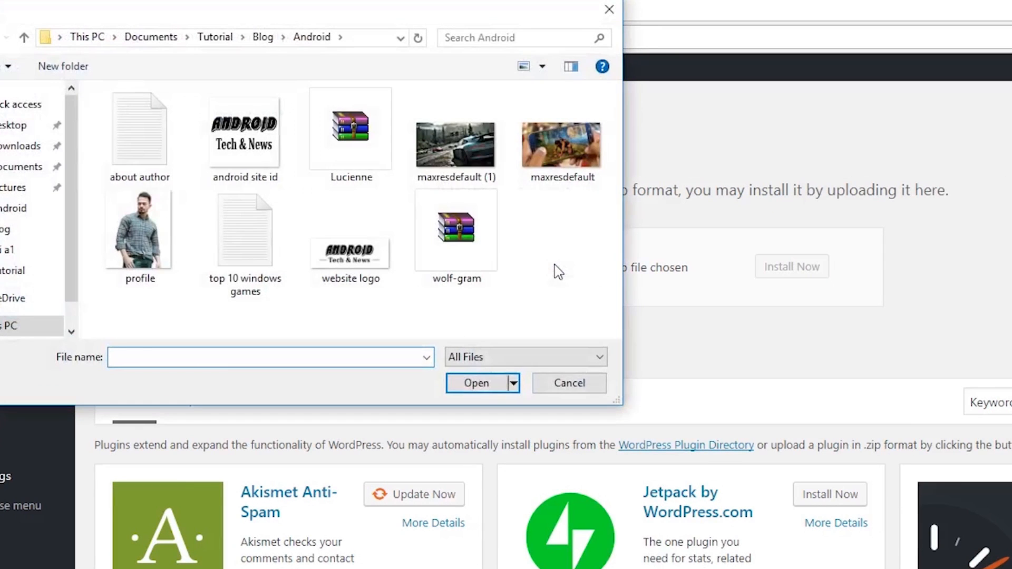
{"action": "left_click", "coordinate": [454, 235]}
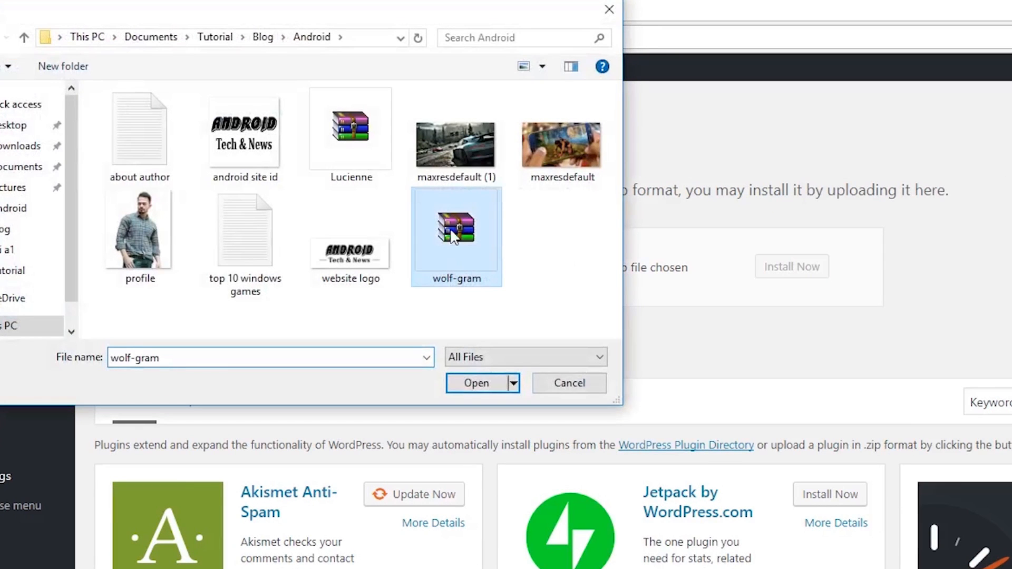
{"action": "left_click", "coordinate": [471, 384]}
{"action": "left_click", "coordinate": [787, 284]}
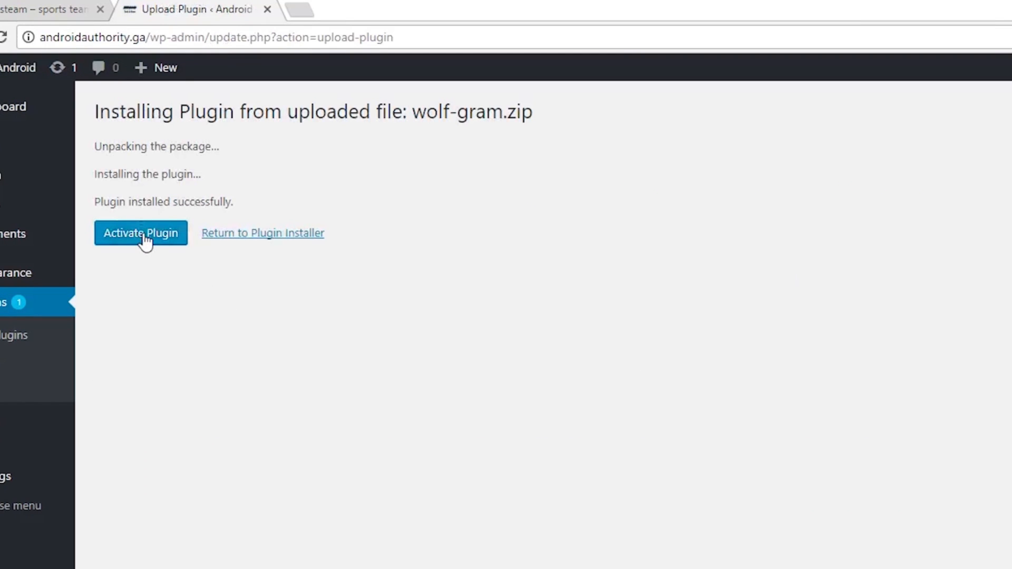
{"action": "left_click", "coordinate": [146, 241]}
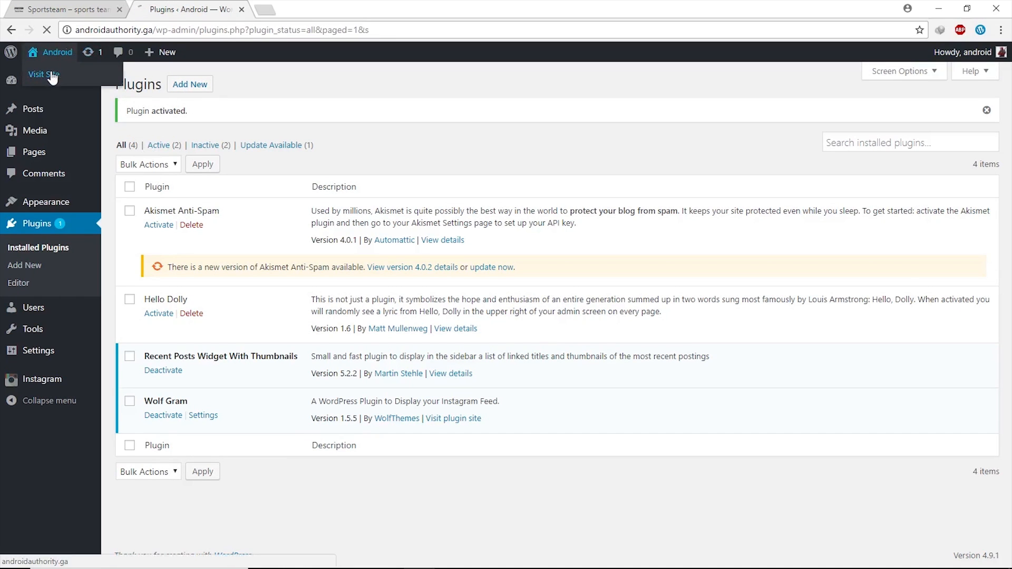
- Visit the Android site, open its customizer and add an Instagram widget to the Sidebar widget area
{"action": "left_click", "coordinate": [51, 75]}
{"action": "left_click", "coordinate": [107, 55]}
{"action": "left_click", "coordinate": [59, 335]}
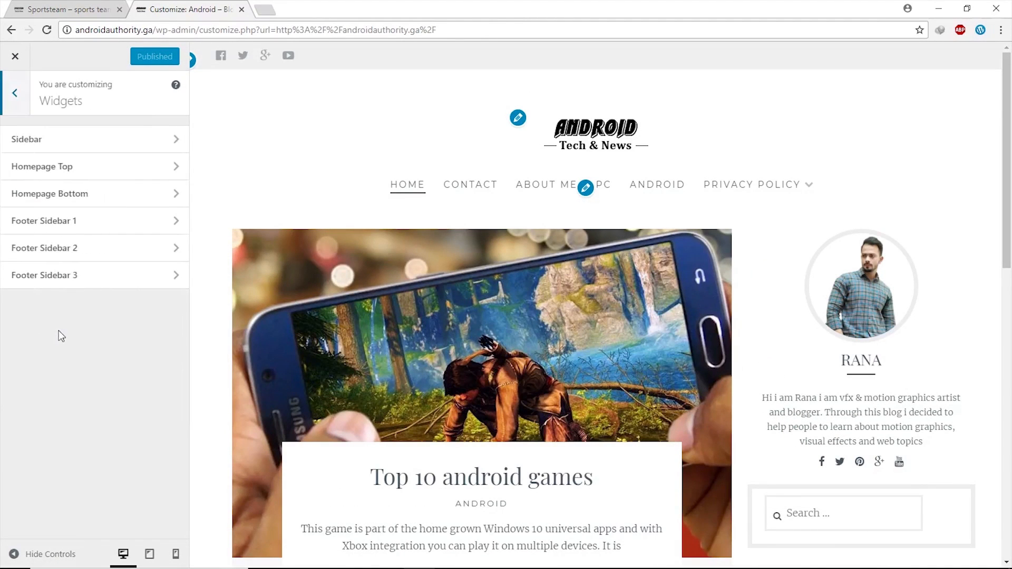
{"action": "left_click", "coordinate": [58, 141]}
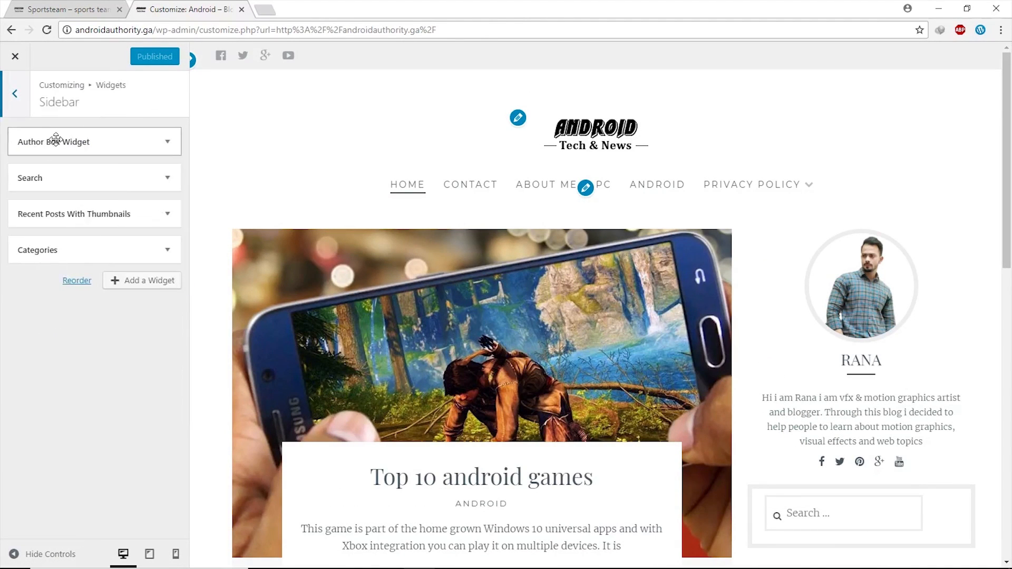
{"action": "left_click", "coordinate": [129, 285]}
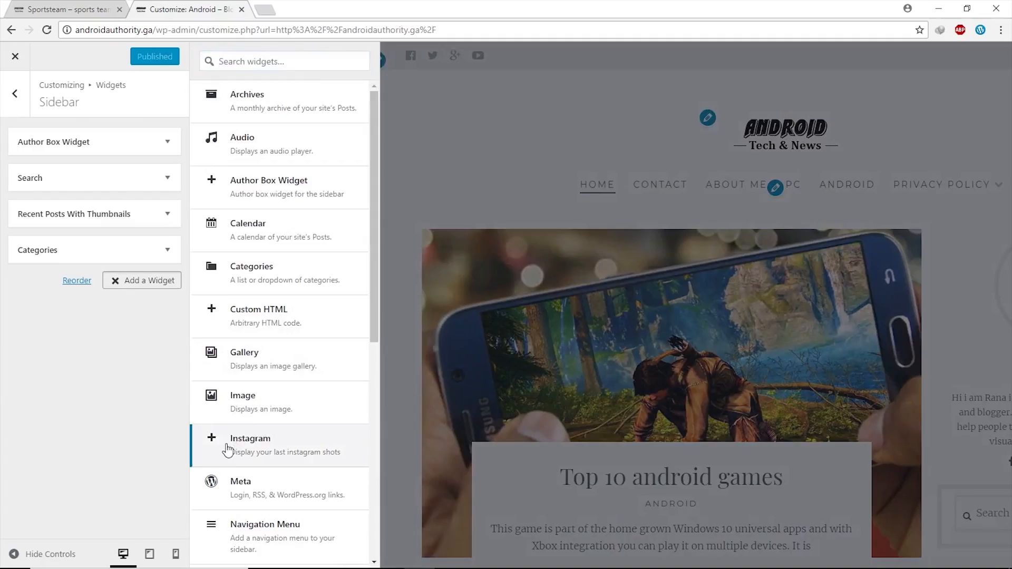
{"action": "left_click", "coordinate": [227, 393]}
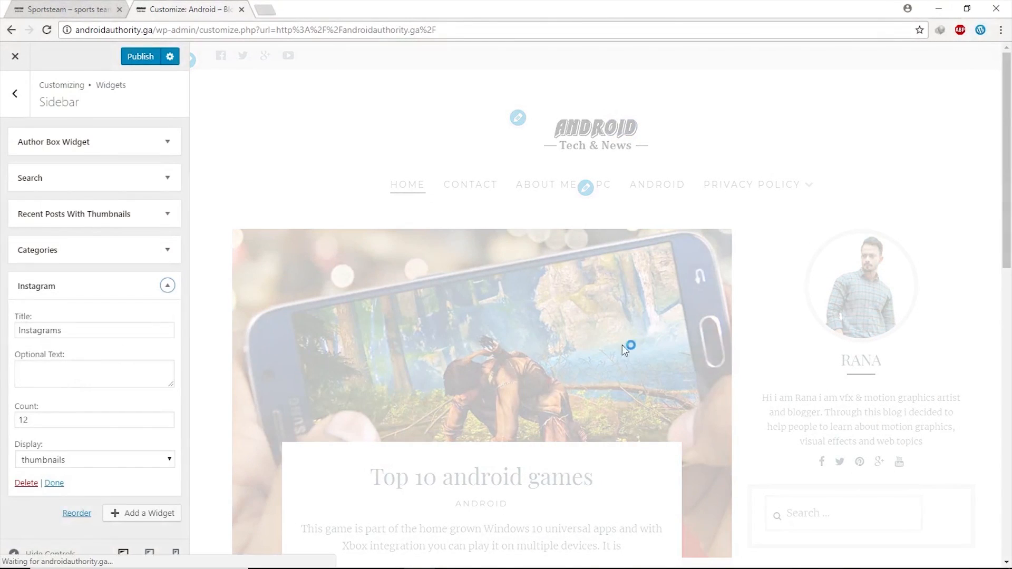
- Check the Instagram widget in the sidebar preview, collapse its settings and publish the changes
{"action": "scroll", "coordinate": [366, 245], "scroll_direction": "down", "scroll_amount": 10}
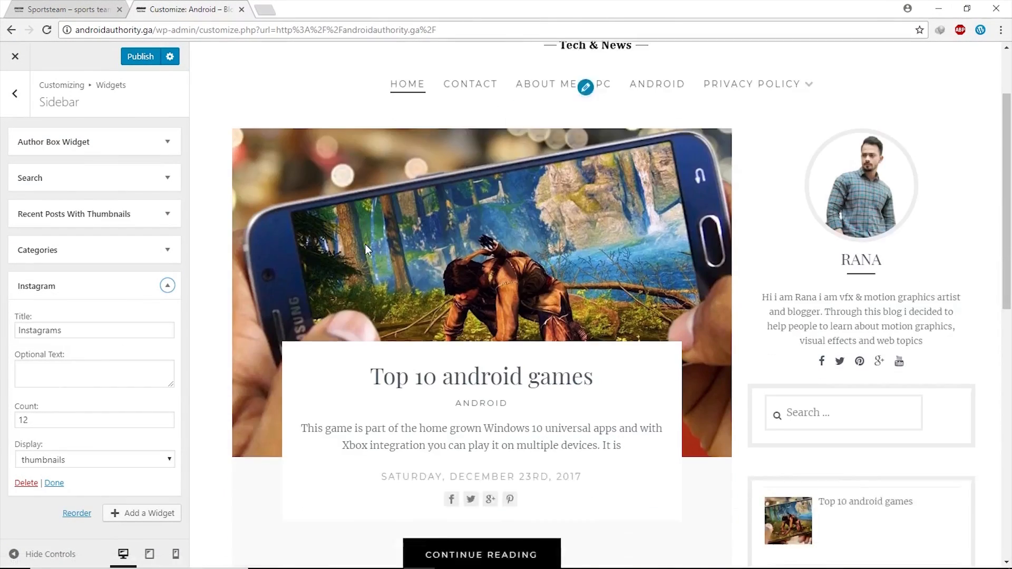
{"action": "scroll", "coordinate": [477, 251], "scroll_direction": "down", "scroll_amount": 1}
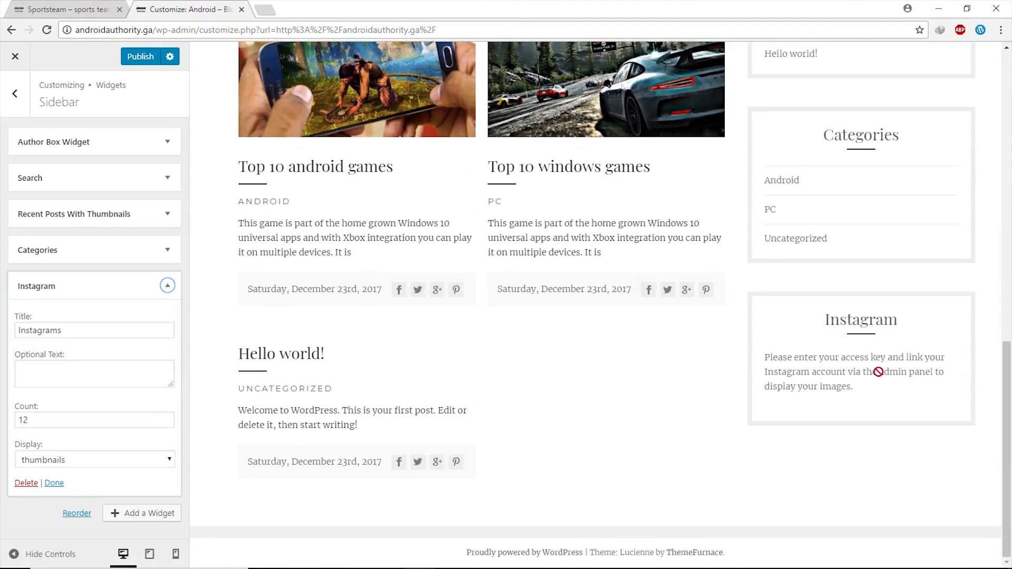
{"action": "left_click", "coordinate": [157, 291]}
{"action": "left_click", "coordinate": [144, 62]}
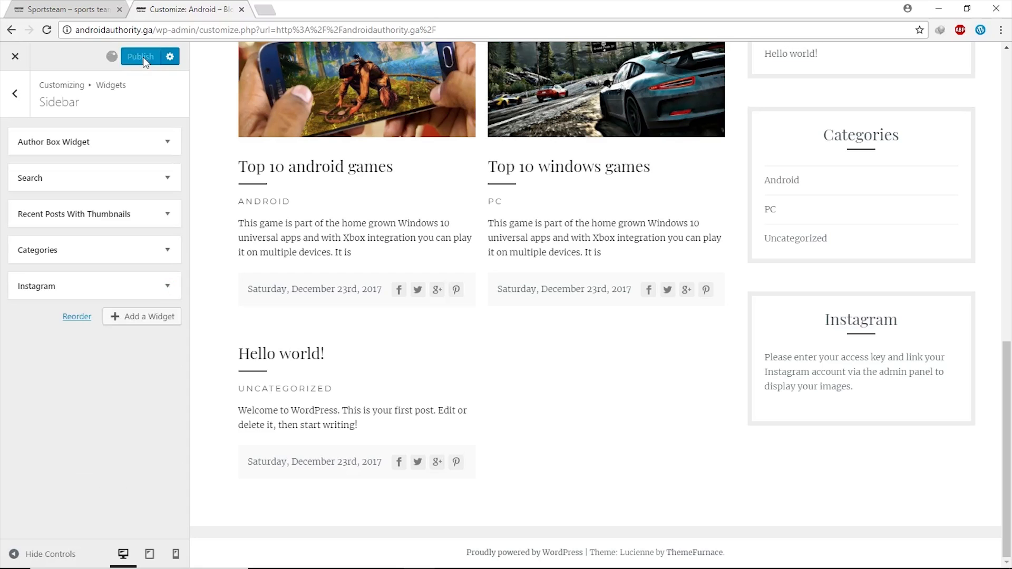
- Leave the customizer and return to the Android site's dashboard
{"action": "left_click", "coordinate": [16, 93]}
{"action": "left_click", "coordinate": [29, 60]}
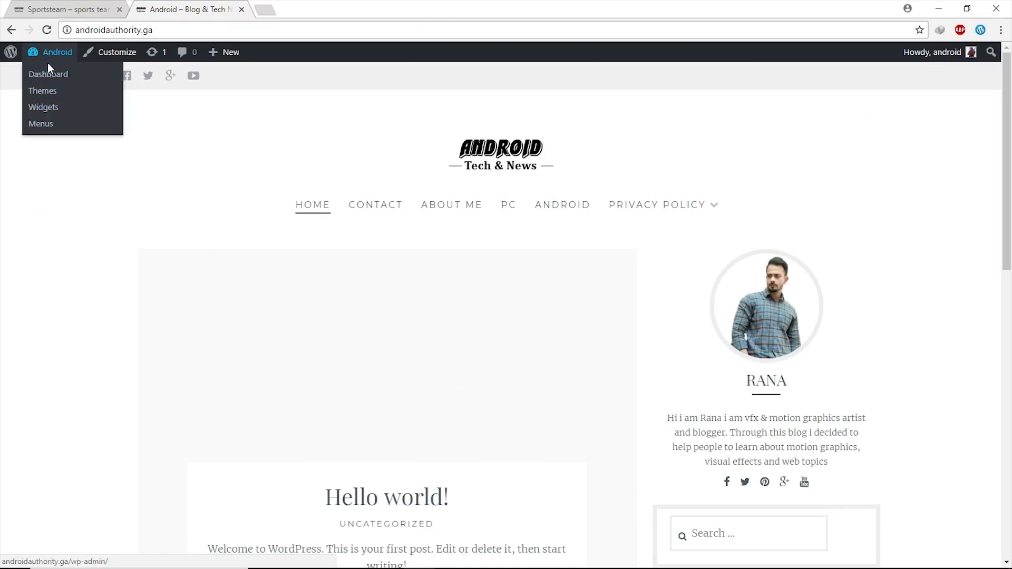
{"action": "left_click", "coordinate": [47, 73]}
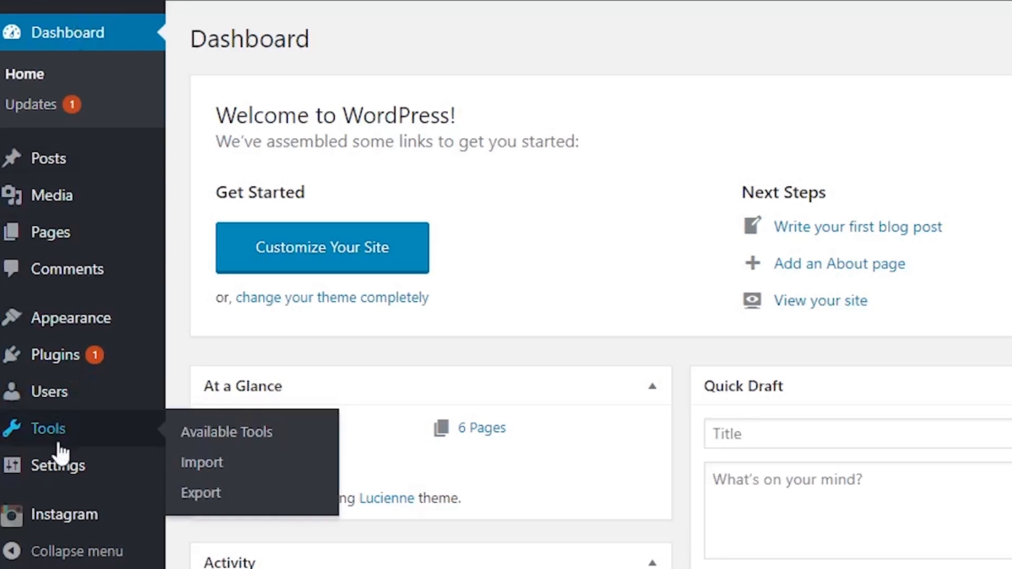
- Open the Instagram plugin's settings, request an access key from the WolfGram site and copy it
{"action": "left_click", "coordinate": [62, 514]}
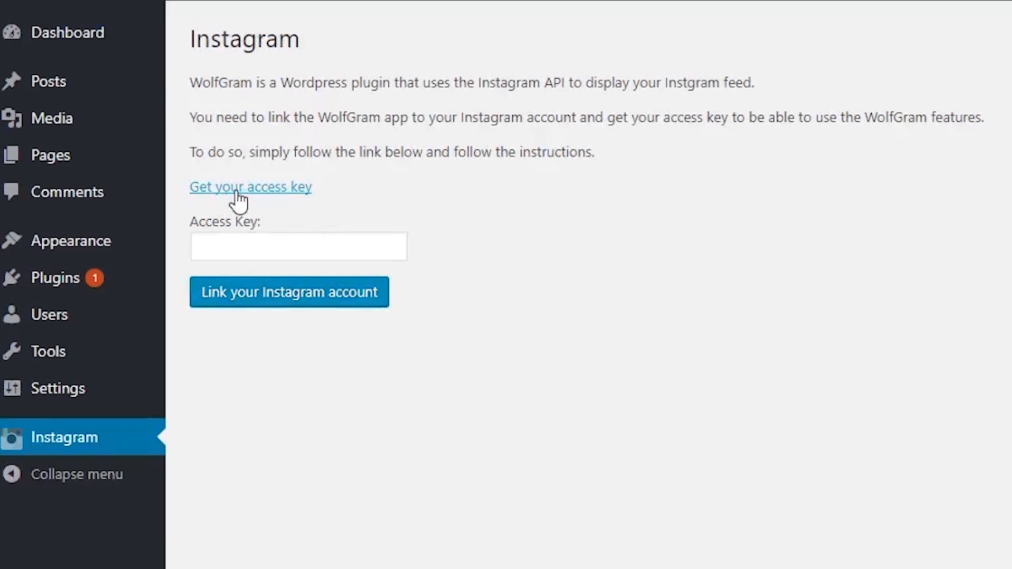
{"action": "left_click", "coordinate": [280, 194]}
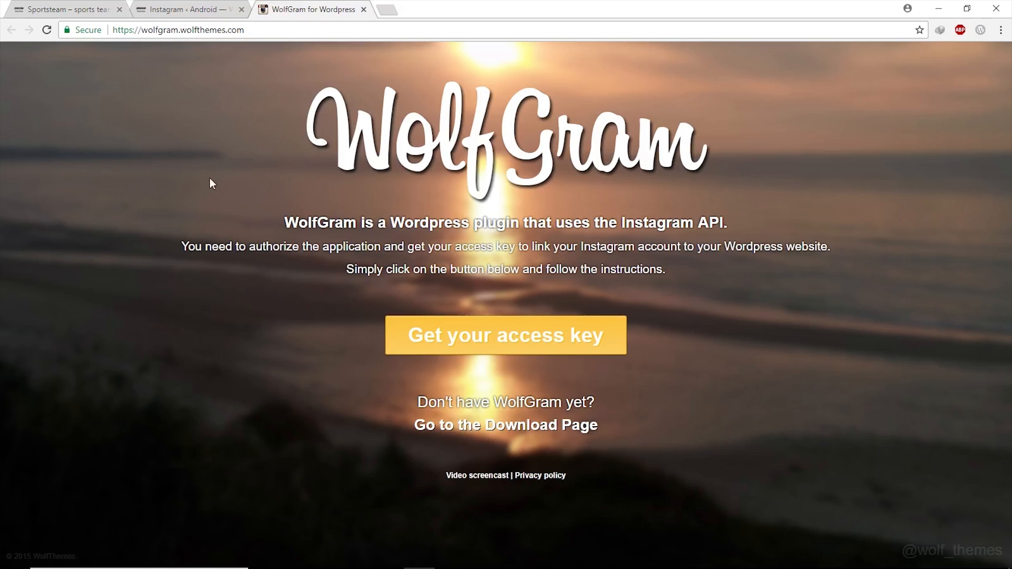
{"action": "left_click", "coordinate": [514, 346]}
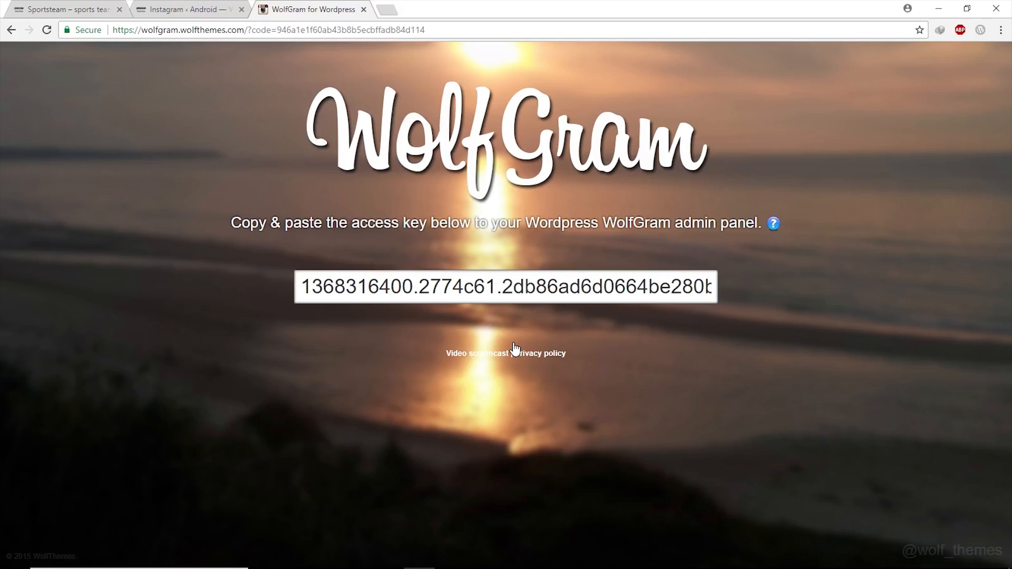
{"action": "left_click", "coordinate": [342, 290]}
{"action": "right_click", "coordinate": [344, 286]}
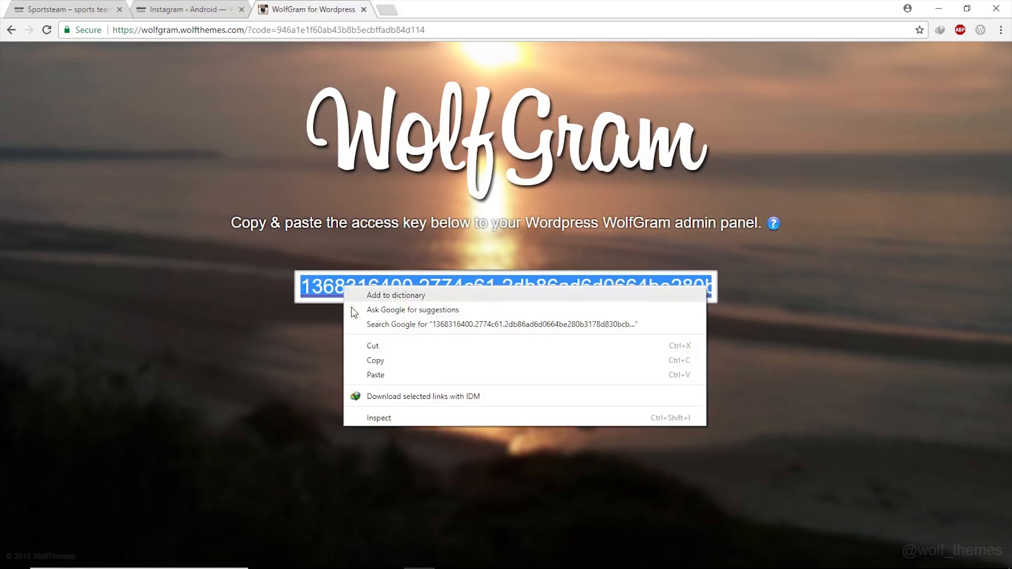
{"action": "left_click", "coordinate": [371, 358]}
- Paste the access key into the plugin's Instagram settings, link the Instagram account and save the settings
{"action": "left_click", "coordinate": [176, 13]}
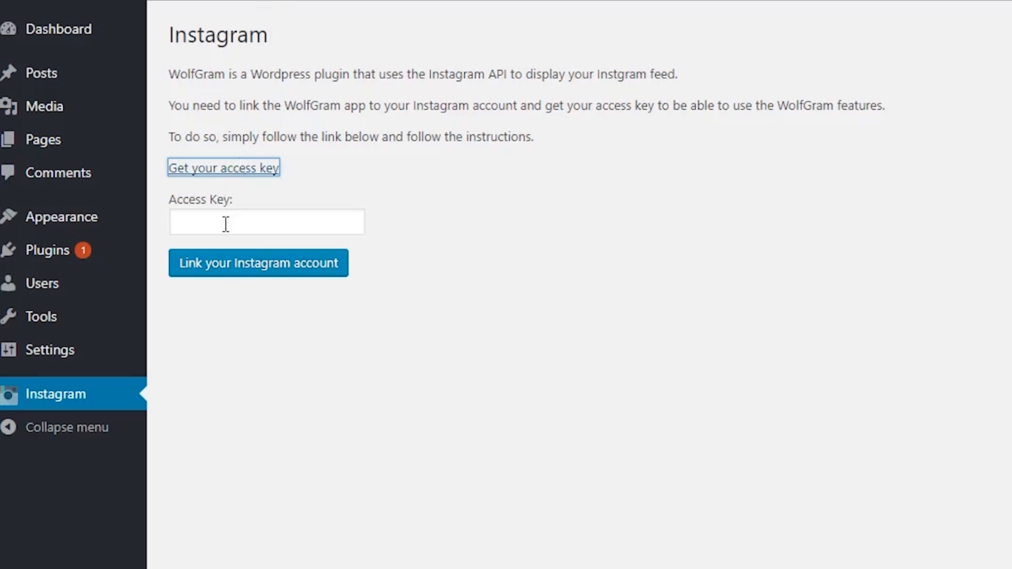
{"action": "right_click", "coordinate": [225, 224]}
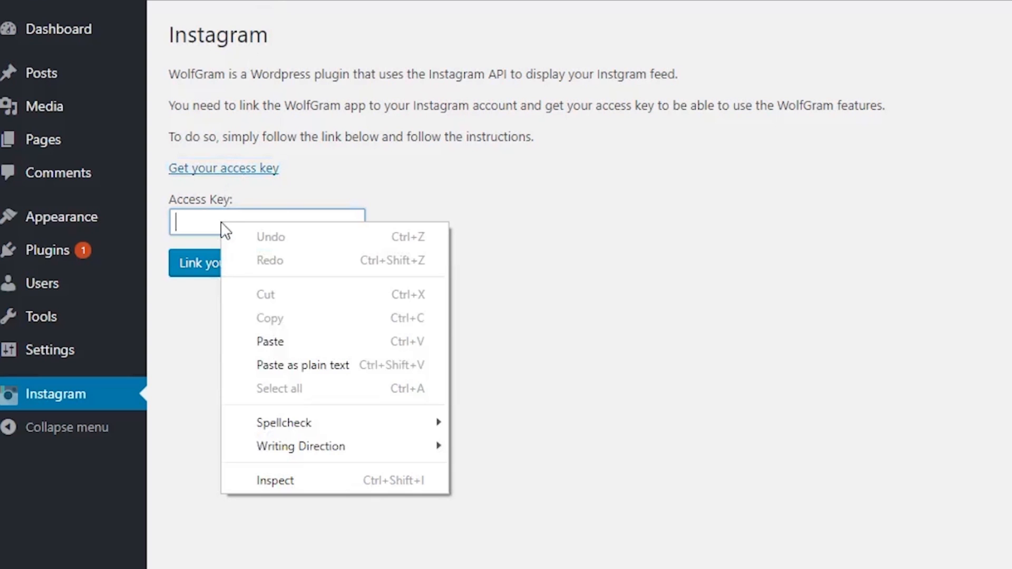
{"action": "left_click", "coordinate": [256, 337]}
{"action": "left_click", "coordinate": [222, 269]}
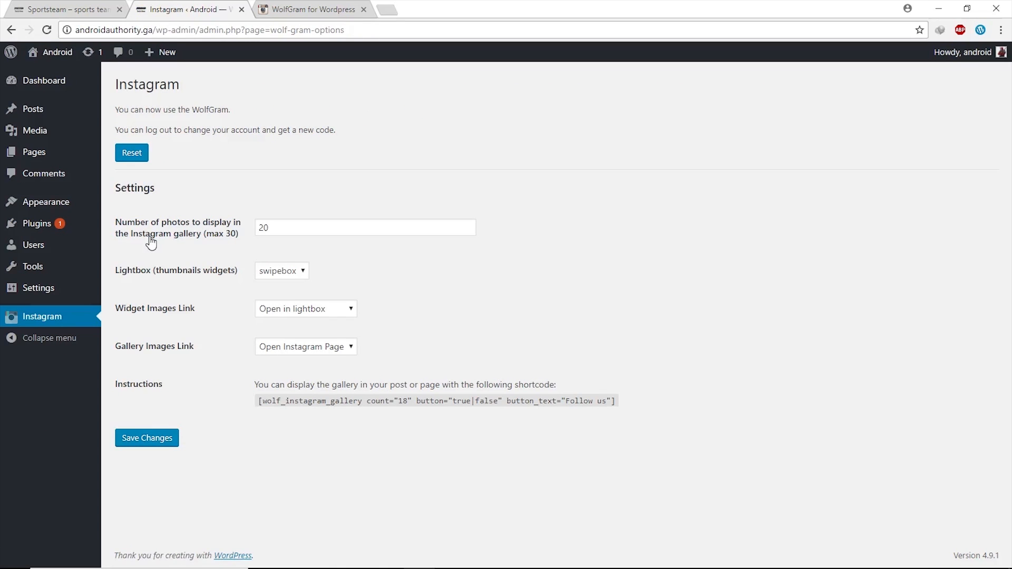
{"action": "left_click", "coordinate": [147, 442]}
- Visit the Android site, open its customizer and examine the Sidebar area's Instagram widget settings and preview
{"action": "mouse_move", "coordinate": [53, 52]}
{"action": "left_click", "coordinate": [56, 78]}
{"action": "left_click", "coordinate": [127, 54]}
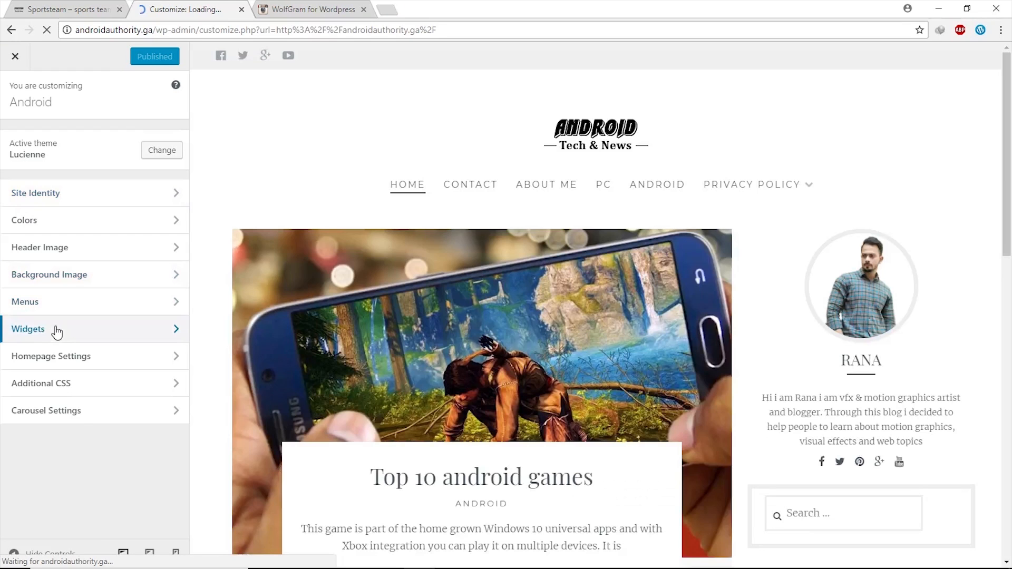
{"action": "left_click", "coordinate": [57, 331]}
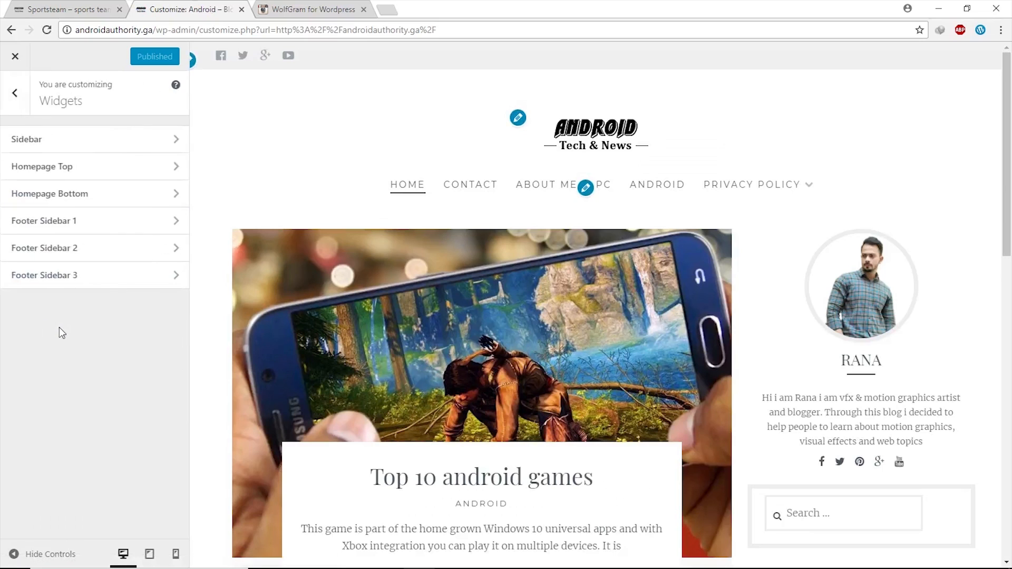
{"action": "left_click", "coordinate": [73, 143]}
{"action": "left_click", "coordinate": [69, 286]}
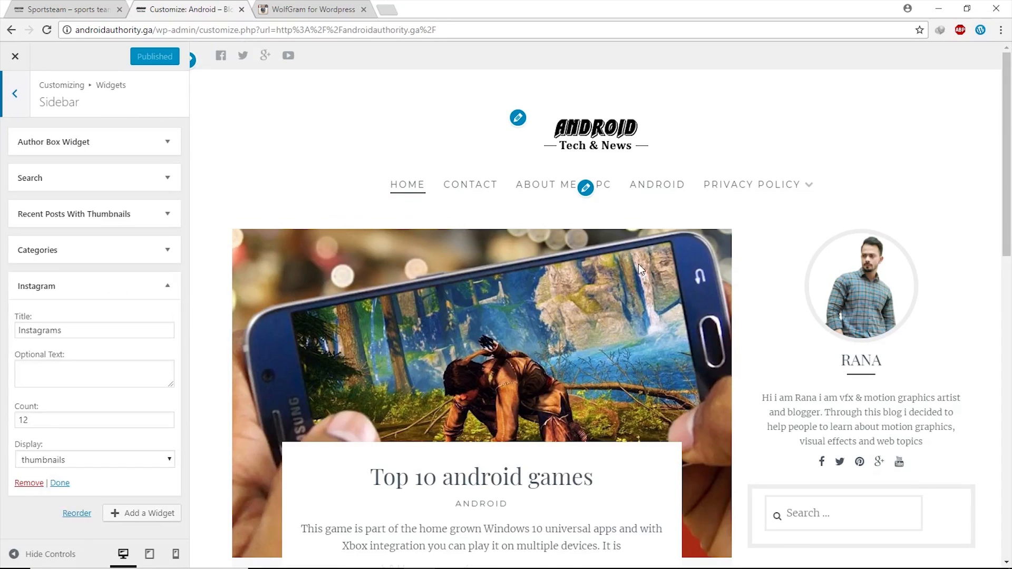
{"action": "scroll", "coordinate": [641, 266], "scroll_direction": "down", "scroll_amount": 5}
{"action": "scroll", "coordinate": [646, 266], "scroll_direction": "down", "scroll_amount": 8}
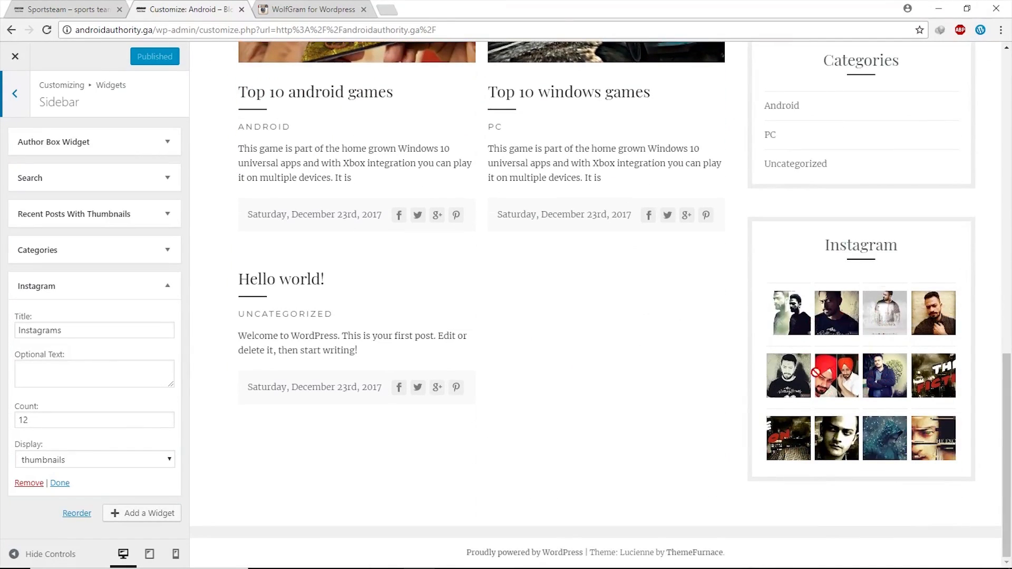
{"action": "left_click", "coordinate": [113, 285]}
{"action": "scroll", "coordinate": [250, 395], "scroll_direction": "up", "scroll_amount": 1}
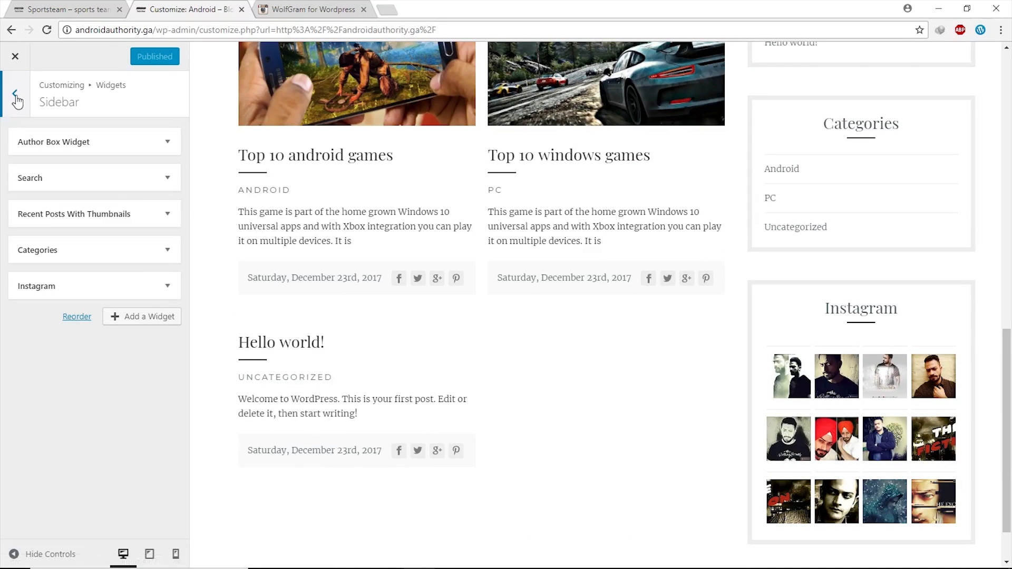
- Leave the customizer, open the dashboard's post list and move the "Hello world!" post to the trash
{"action": "left_click", "coordinate": [15, 56]}
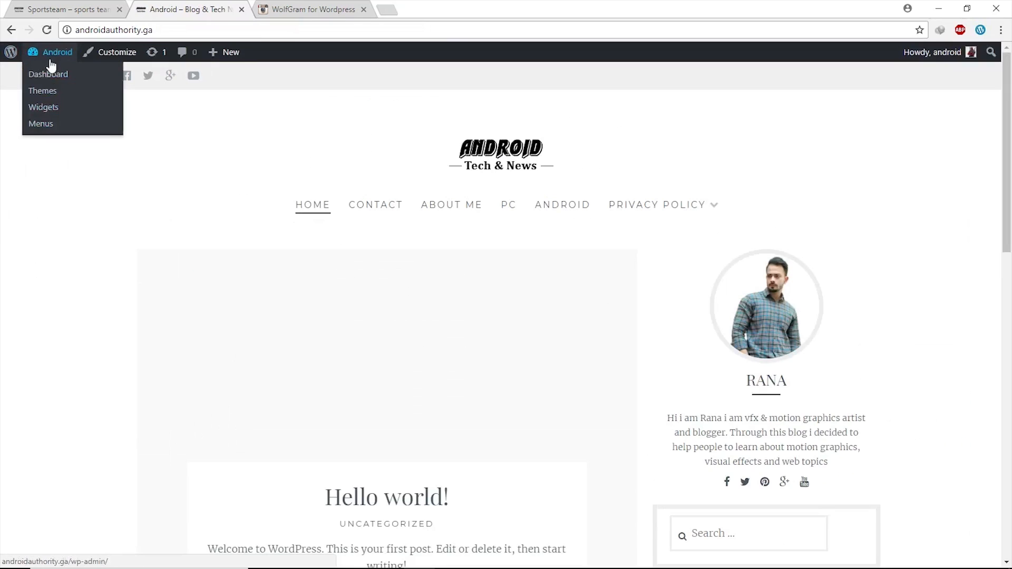
{"action": "left_click", "coordinate": [50, 80]}
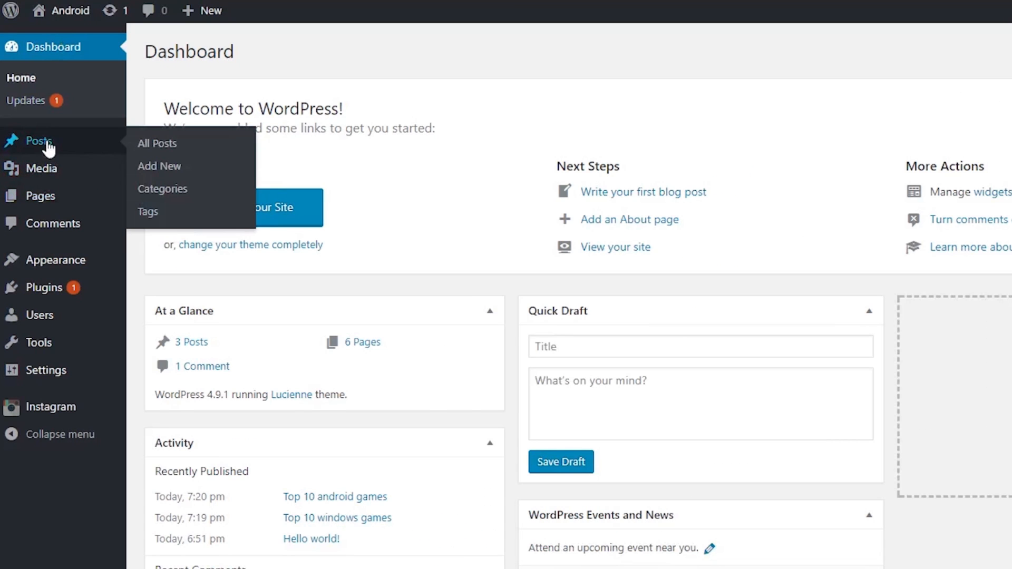
{"action": "left_click", "coordinate": [48, 148]}
{"action": "left_click", "coordinate": [276, 281]}
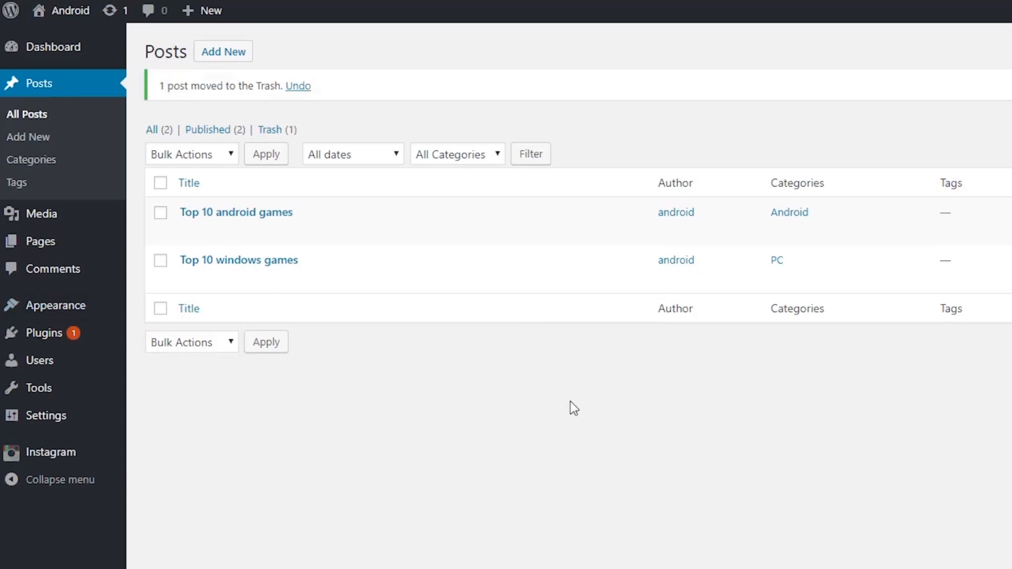
- Visit the Android site, open its customizer and add an Instagram widget to the Homepage Bottom area
{"action": "mouse_move", "coordinate": [51, 367]}
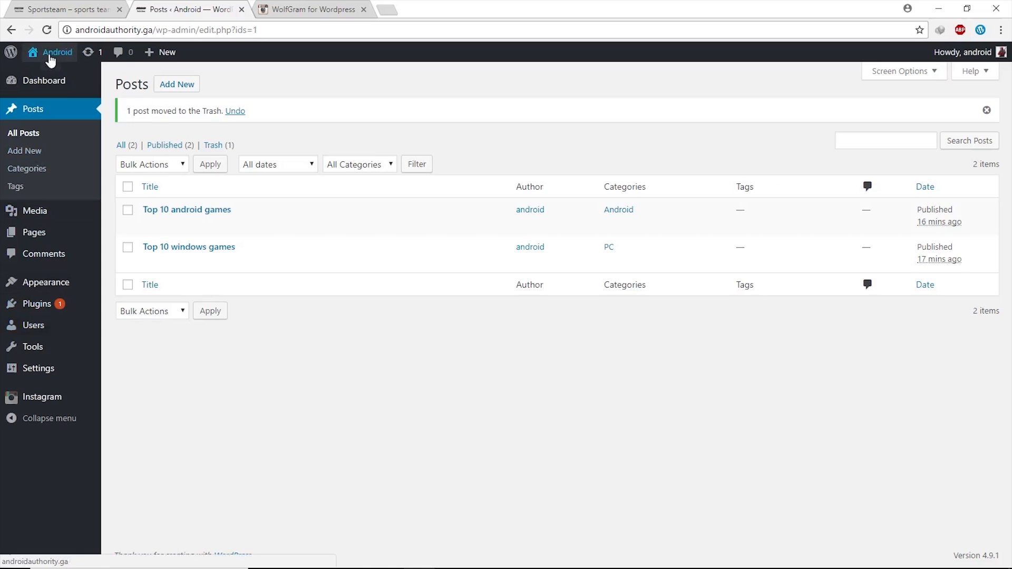
{"action": "mouse_move", "coordinate": [49, 56]}
{"action": "left_click", "coordinate": [45, 75]}
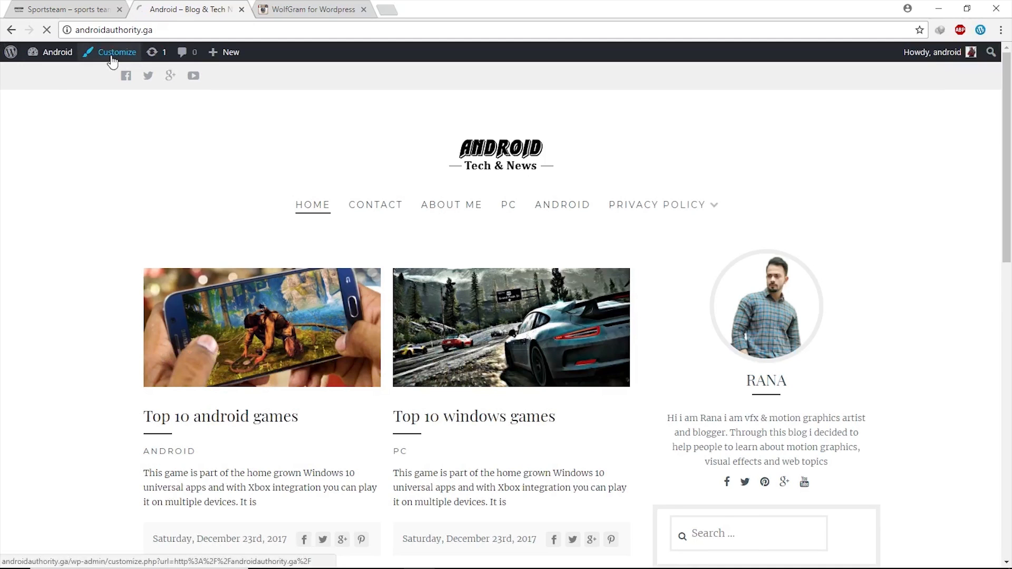
{"action": "left_click", "coordinate": [112, 56]}
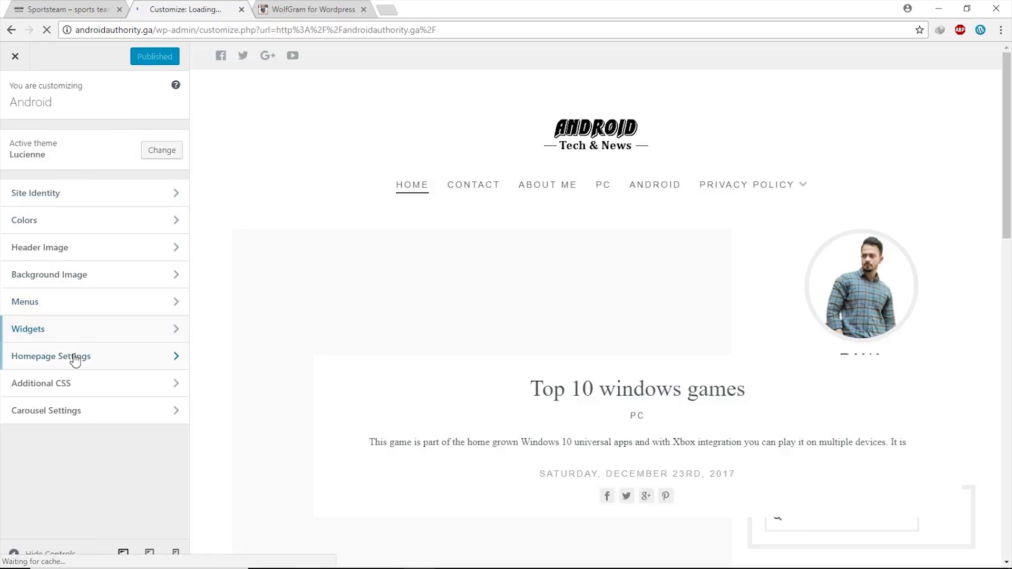
{"action": "left_click", "coordinate": [59, 330]}
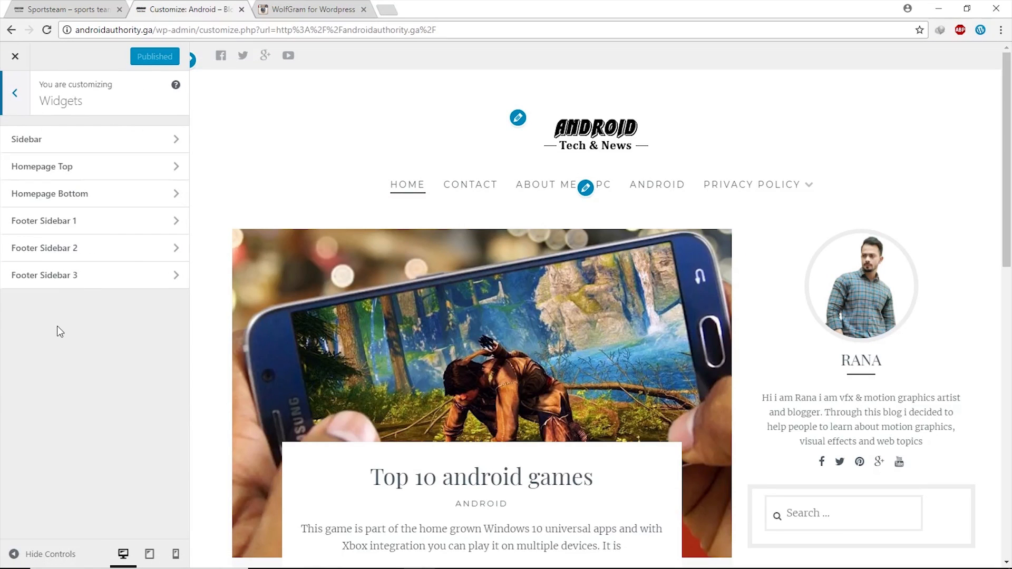
{"action": "left_click", "coordinate": [81, 201]}
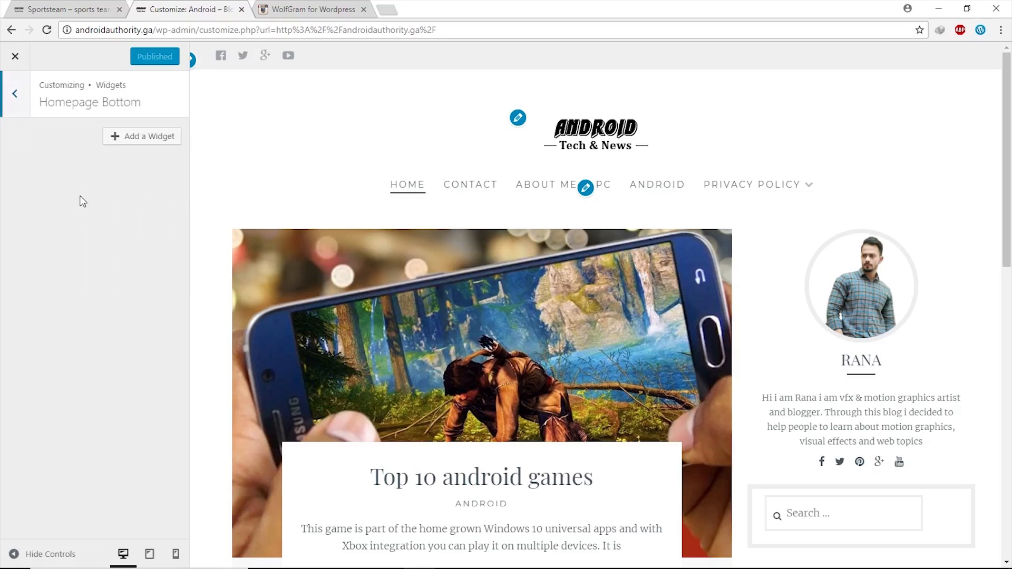
{"action": "left_click", "coordinate": [117, 138]}
{"action": "left_click", "coordinate": [258, 431]}
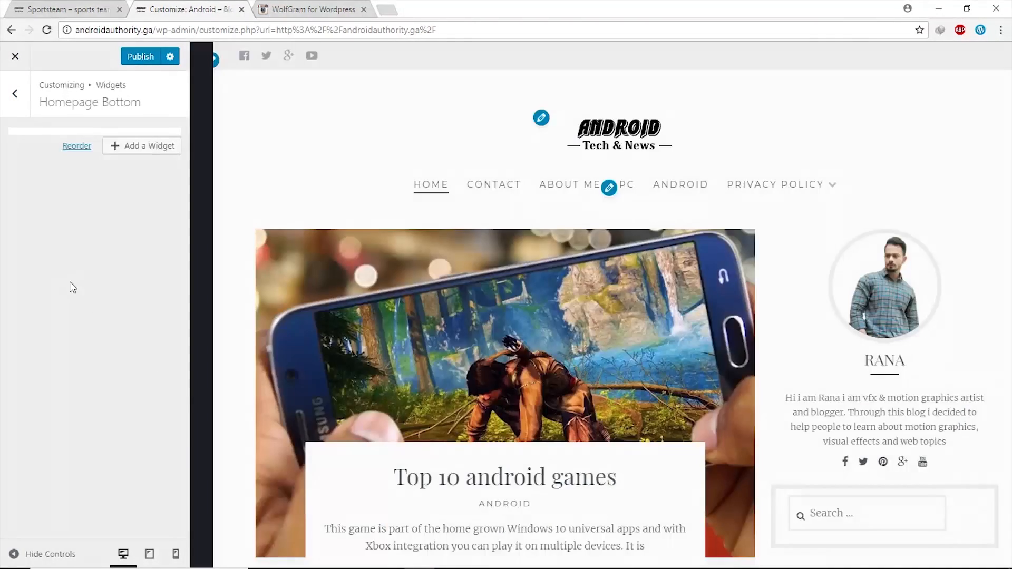
- Set the Homepage Bottom Instagram widget's count to 4, check it in the preview and publish the changes
{"action": "double_click", "coordinate": [38, 276]}
{"action": "type", "text": "4"}
{"action": "scroll", "coordinate": [572, 331], "scroll_direction": "down", "scroll_amount": 5}
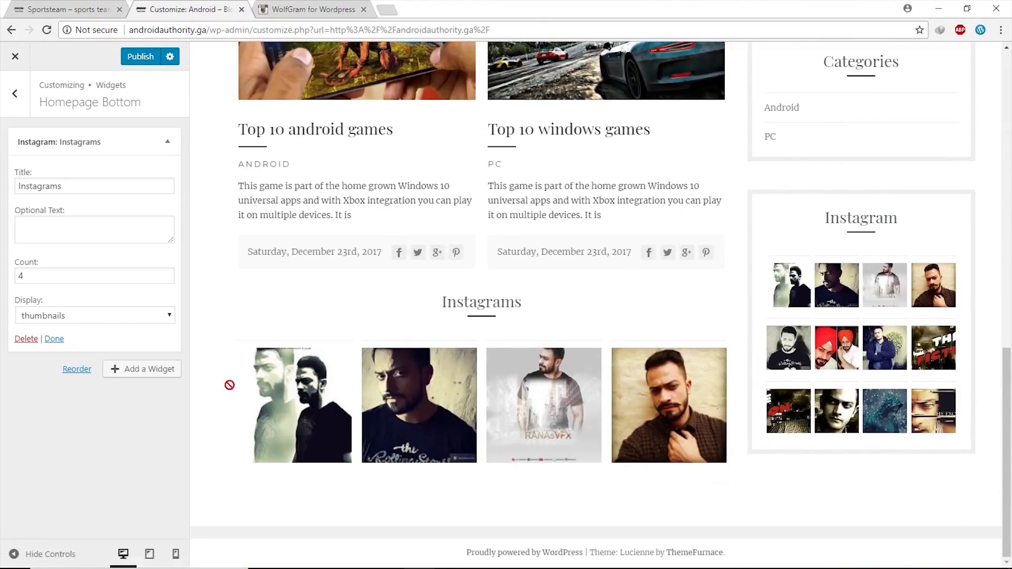
{"action": "left_click", "coordinate": [139, 59]}
- Leave the Homepage Bottom area and add an Image widget to the Footer Sidebar 1 area
{"action": "left_click", "coordinate": [16, 94]}
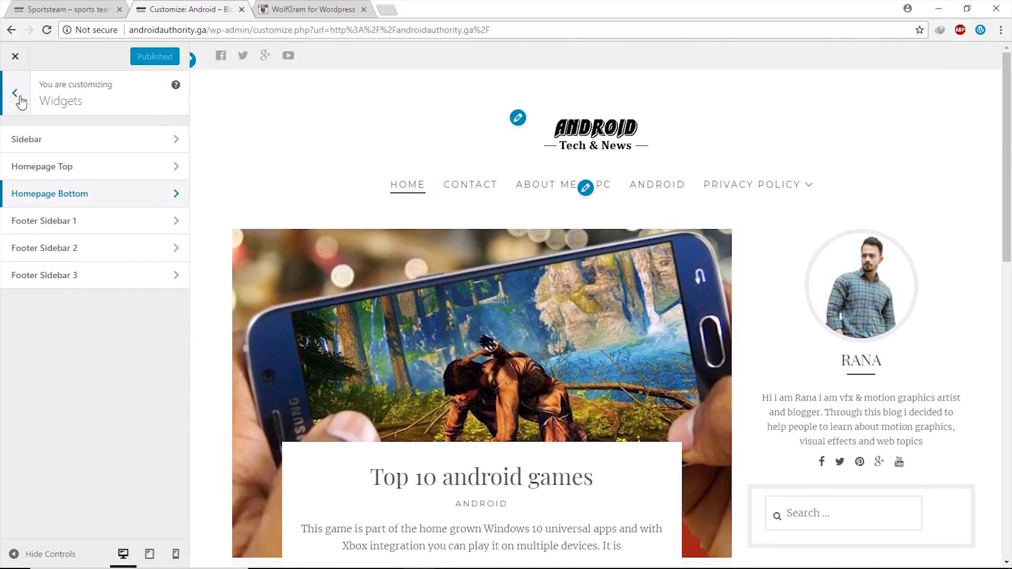
{"action": "left_click", "coordinate": [16, 95]}
{"action": "left_click", "coordinate": [68, 338]}
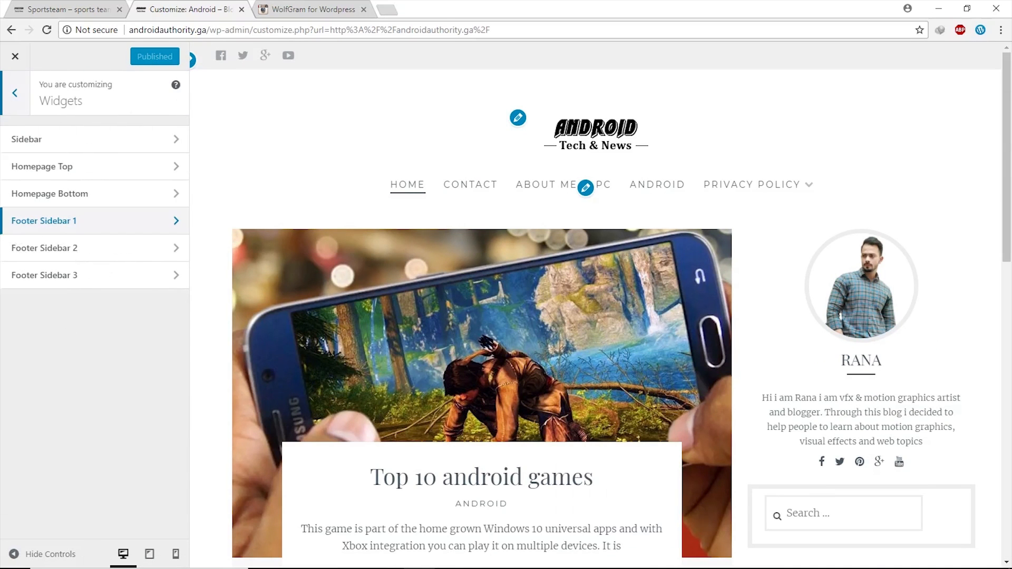
{"action": "left_click", "coordinate": [63, 224]}
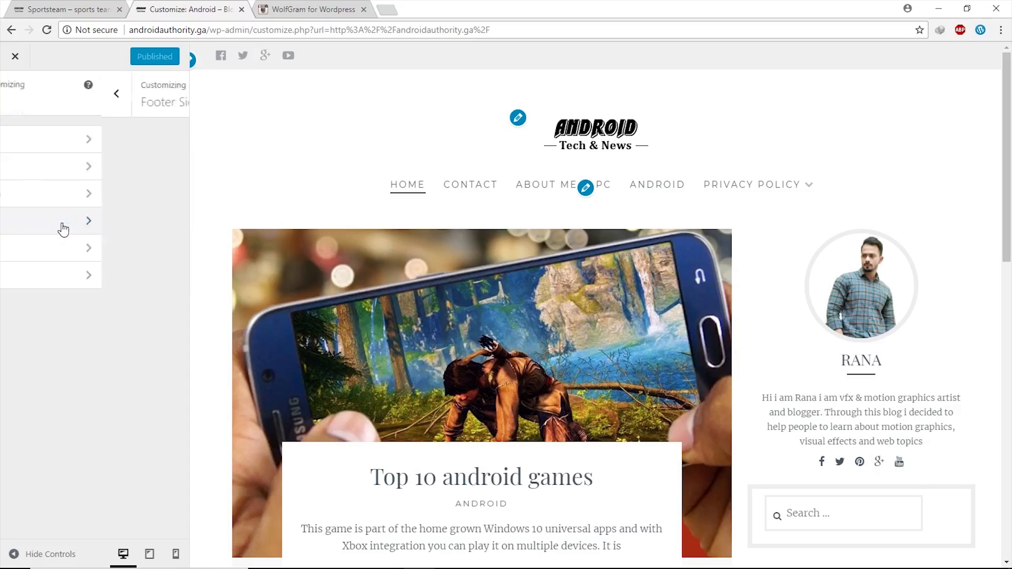
{"action": "left_click", "coordinate": [136, 138]}
{"action": "scroll", "coordinate": [260, 229], "scroll_direction": "down", "scroll_amount": 7}
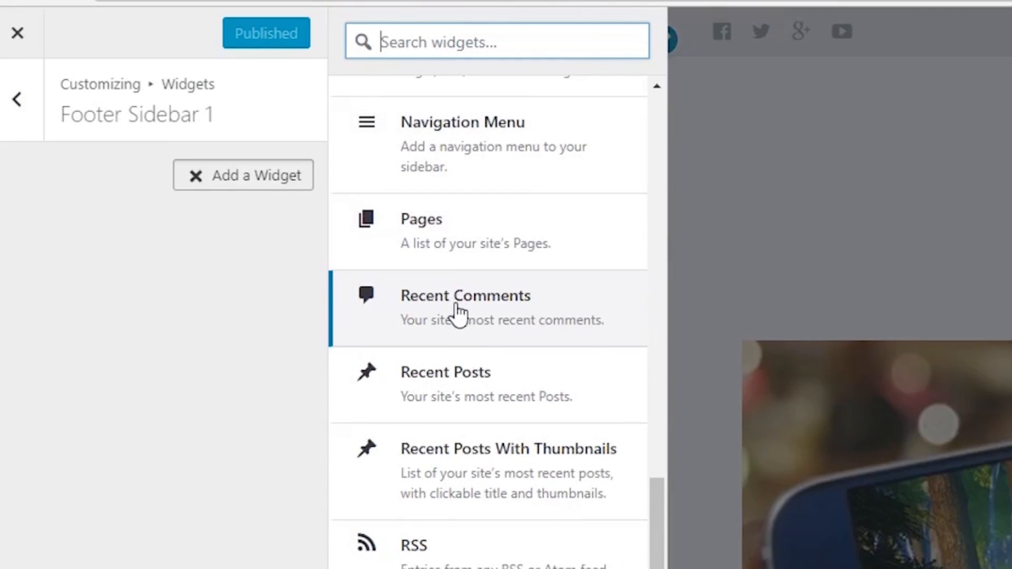
{"action": "scroll", "coordinate": [459, 312], "scroll_direction": "up", "scroll_amount": 4}
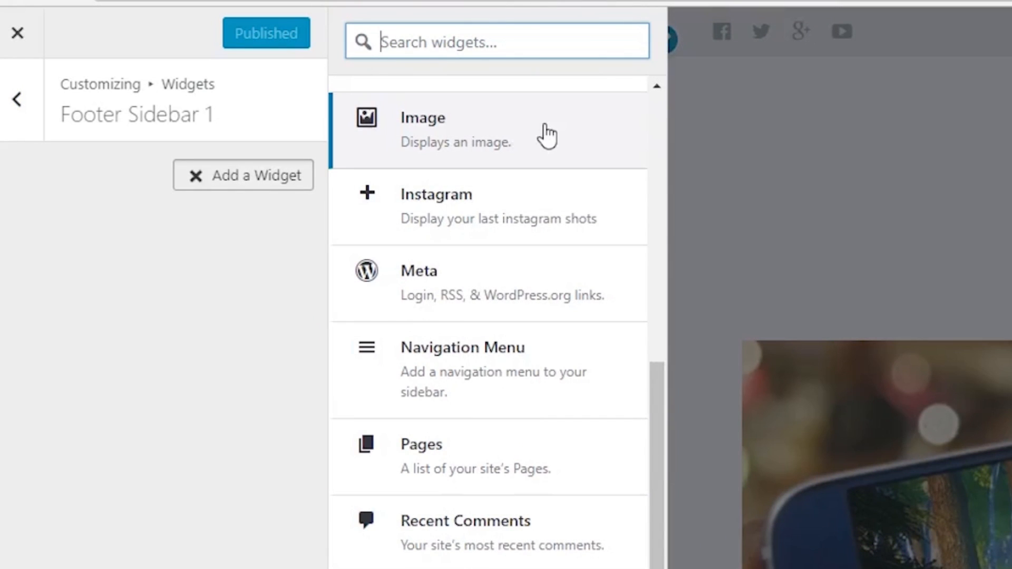
{"action": "left_click", "coordinate": [549, 133]}
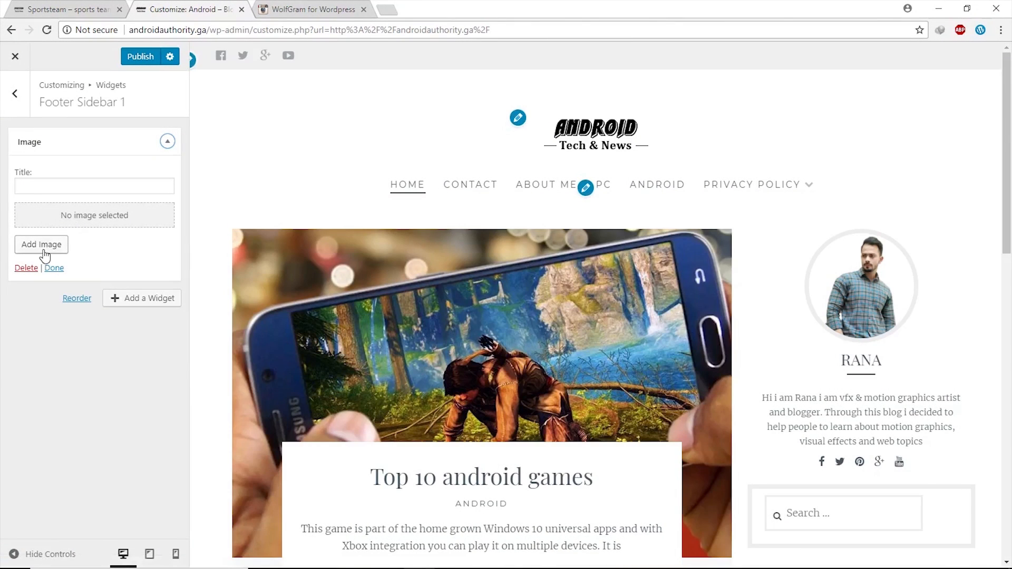
- Put website-logo.png from the media library into the footer Image widget and collapse its settings
{"action": "left_click", "coordinate": [42, 245]}
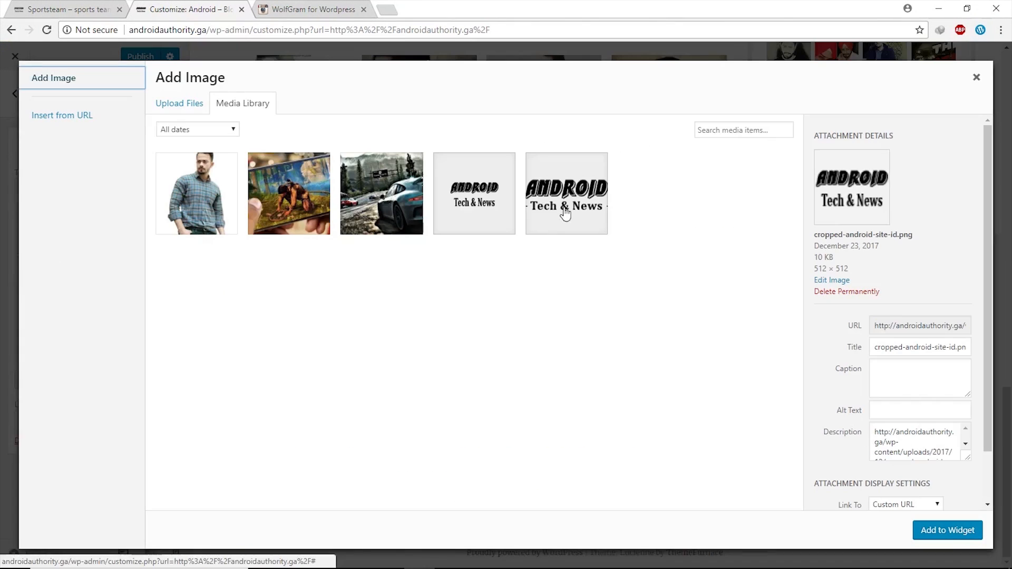
{"action": "left_click", "coordinate": [566, 214]}
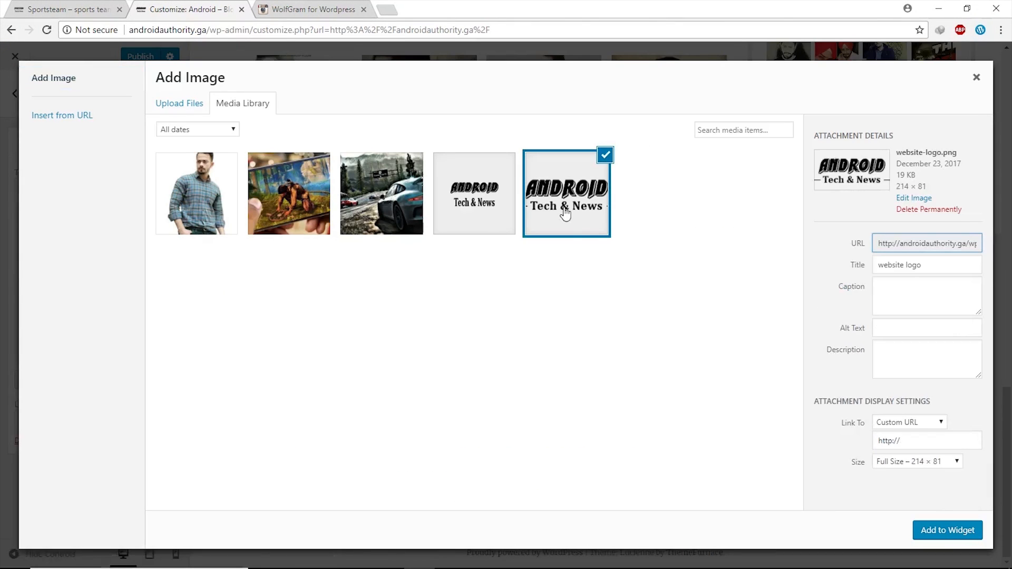
{"action": "left_click", "coordinate": [959, 543]}
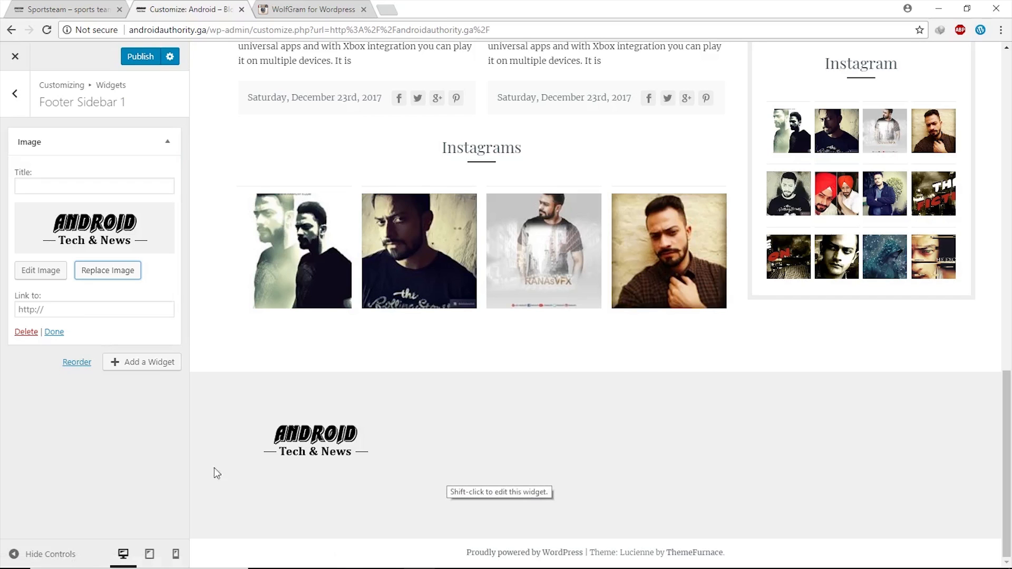
{"action": "left_click", "coordinate": [159, 148]}
- Add a Text widget below the footer logo containing the blogger's introduction about motion graphics, visual effects and web topics
{"action": "left_click", "coordinate": [141, 179]}
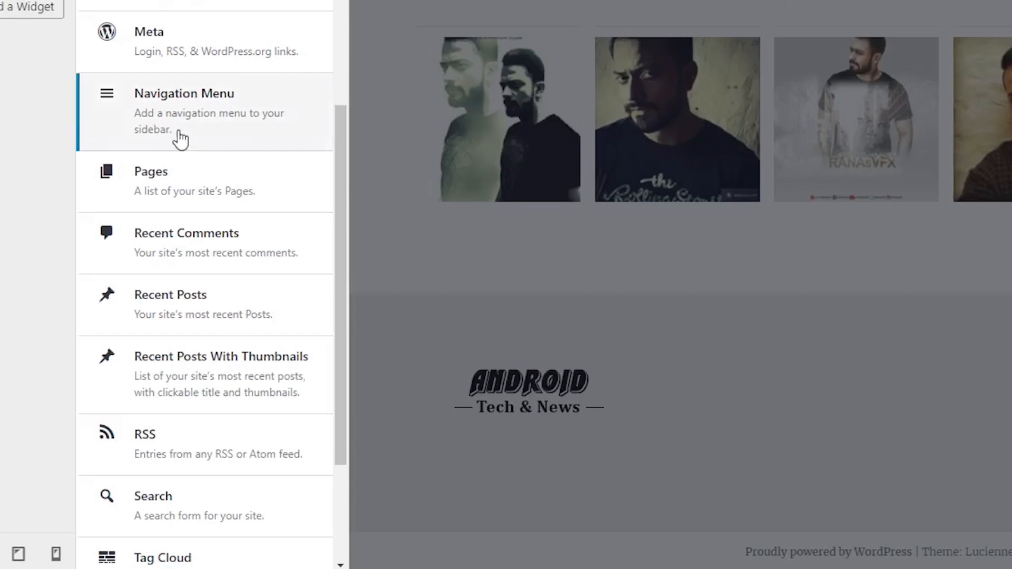
{"action": "scroll", "coordinate": [261, 263], "scroll_direction": "down", "scroll_amount": 3}
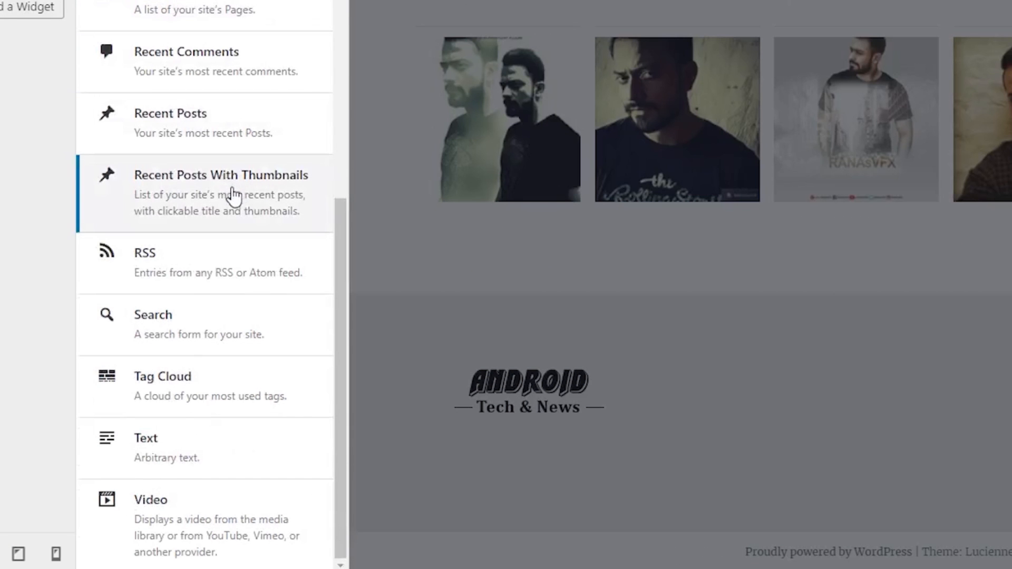
{"action": "left_click", "coordinate": [192, 457]}
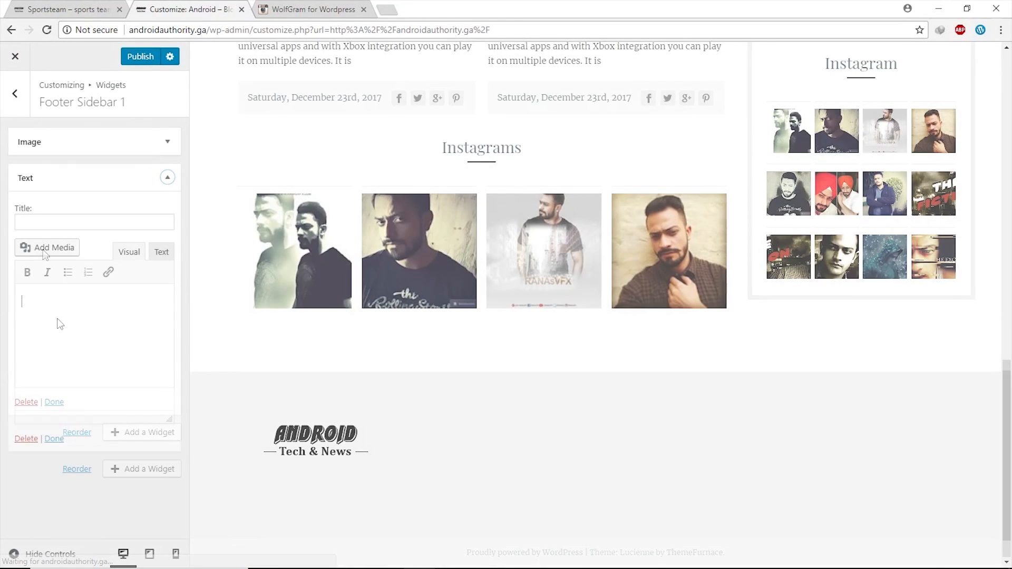
{"action": "left_click", "coordinate": [59, 324]}
{"action": "type", "text": "Hi i am Rana i am vfx & motion graphics artist and blogger. Through this blog i decided to help people to learn about motion graphics, visual effects and web topics"}
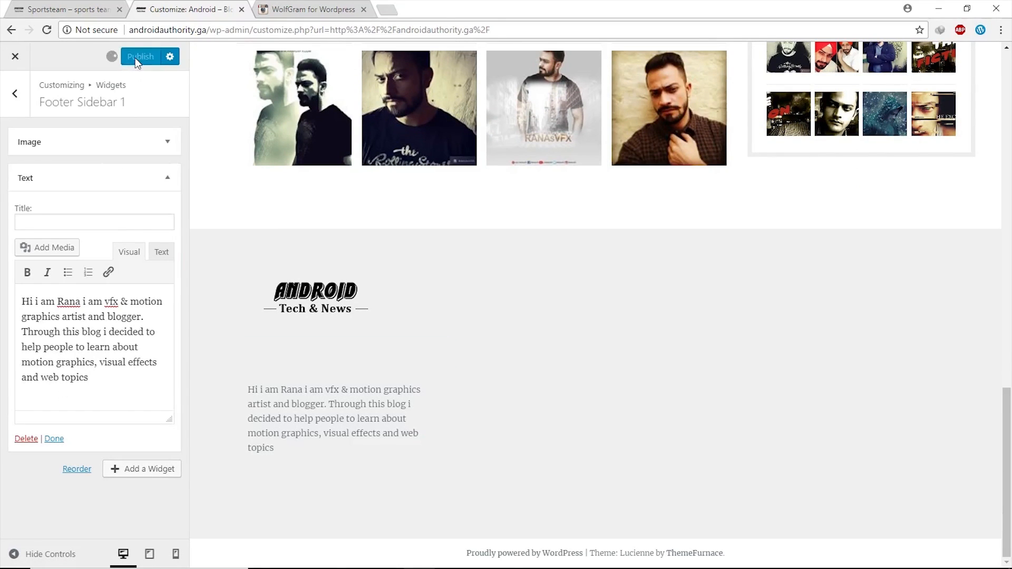
- Leave Footer Sidebar 1 and add a Recent Posts widget titled "Latest post" to Footer Sidebar 2
{"action": "left_click", "coordinate": [16, 94]}
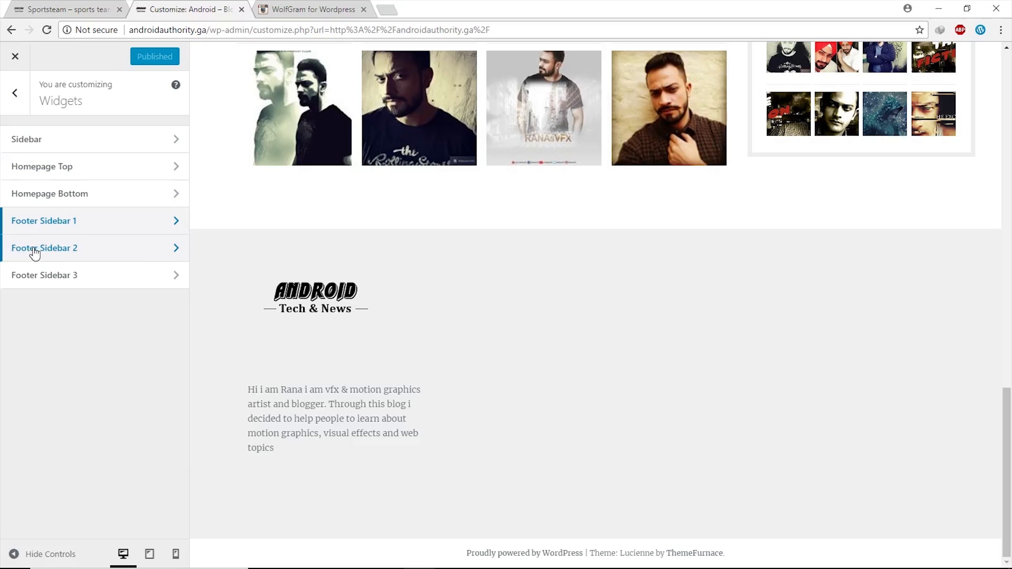
{"action": "left_click", "coordinate": [87, 258]}
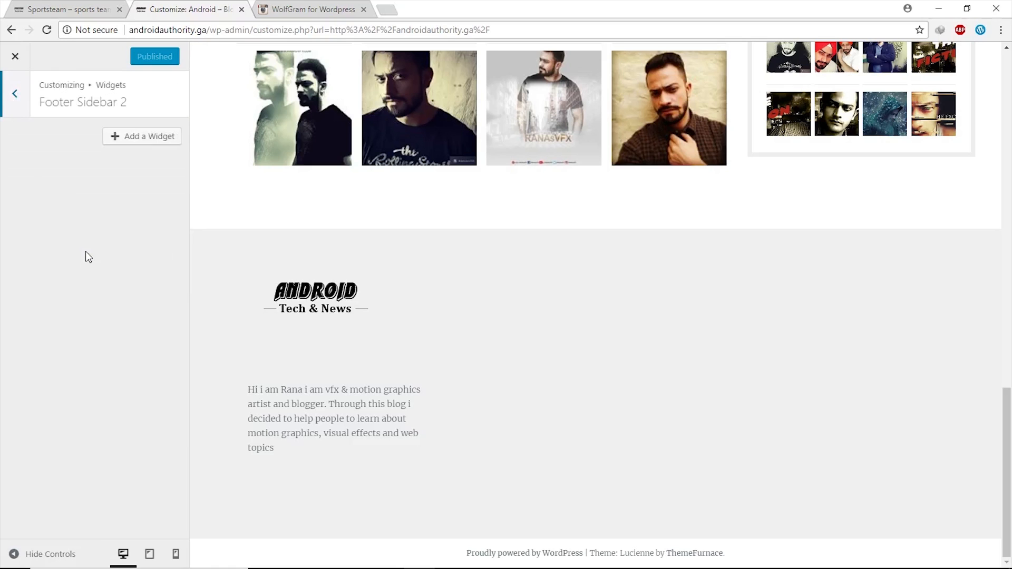
{"action": "left_click", "coordinate": [122, 144]}
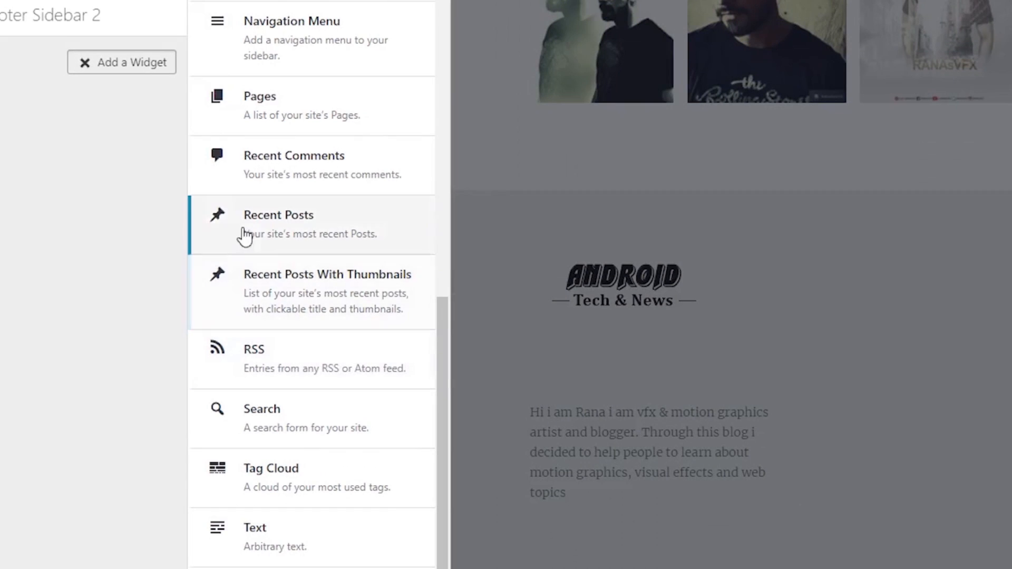
{"action": "left_click", "coordinate": [262, 232]}
{"action": "left_click", "coordinate": [46, 184]}
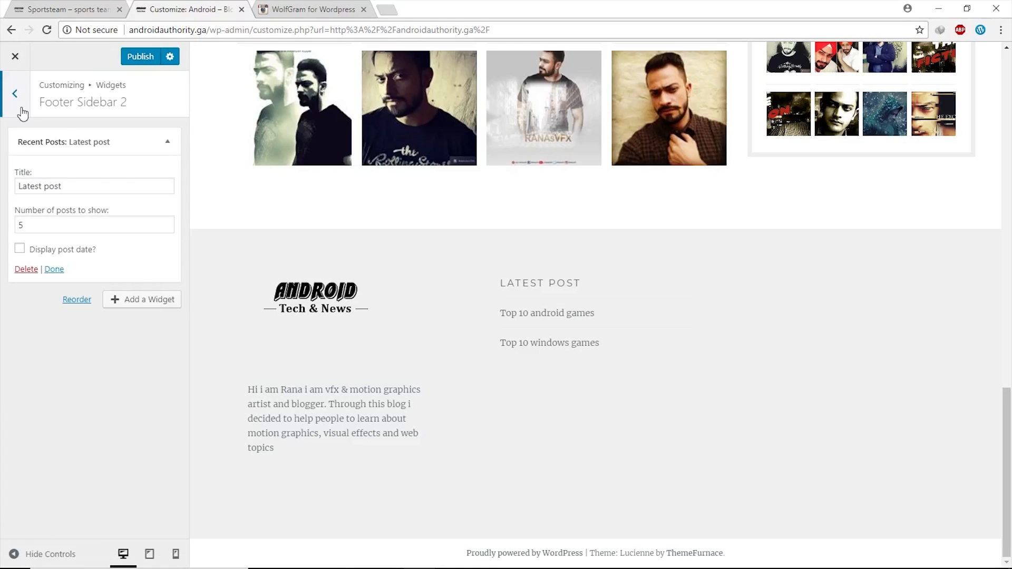
- Add a Recent Comments widget to the Footer Sidebar 3 area and collapse its settings
{"action": "left_click", "coordinate": [18, 105]}
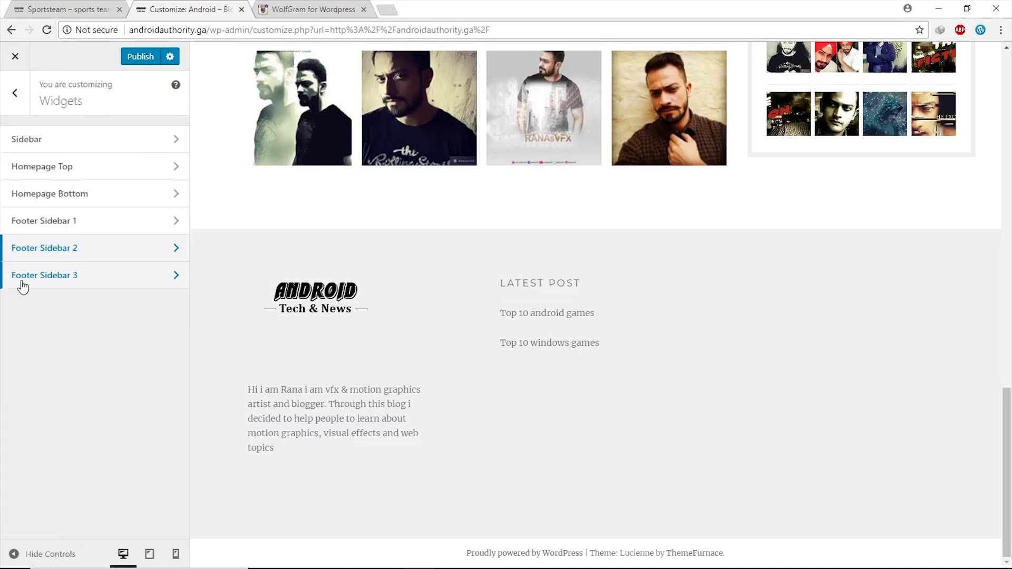
{"action": "left_click", "coordinate": [85, 276]}
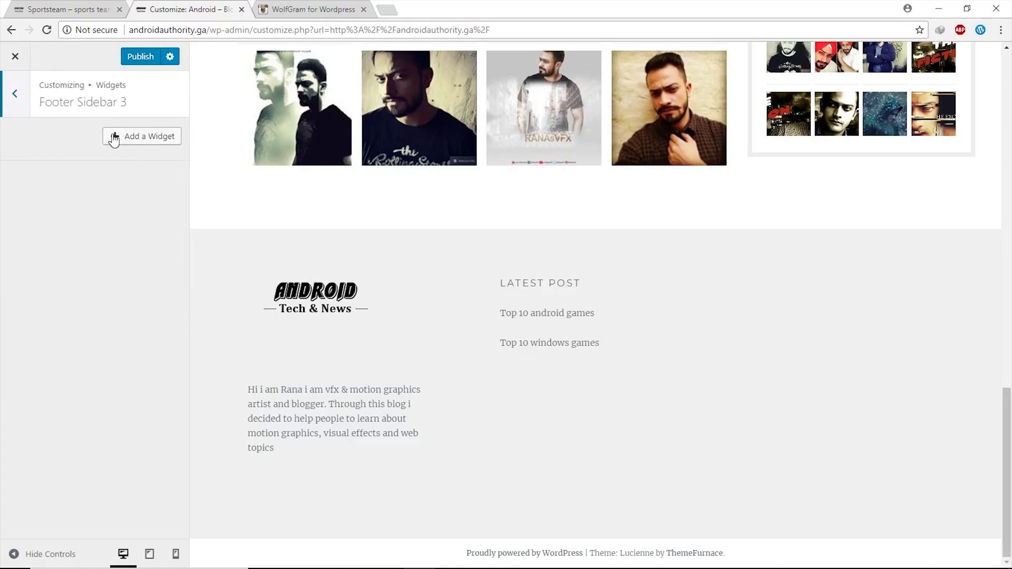
{"action": "left_click", "coordinate": [114, 138]}
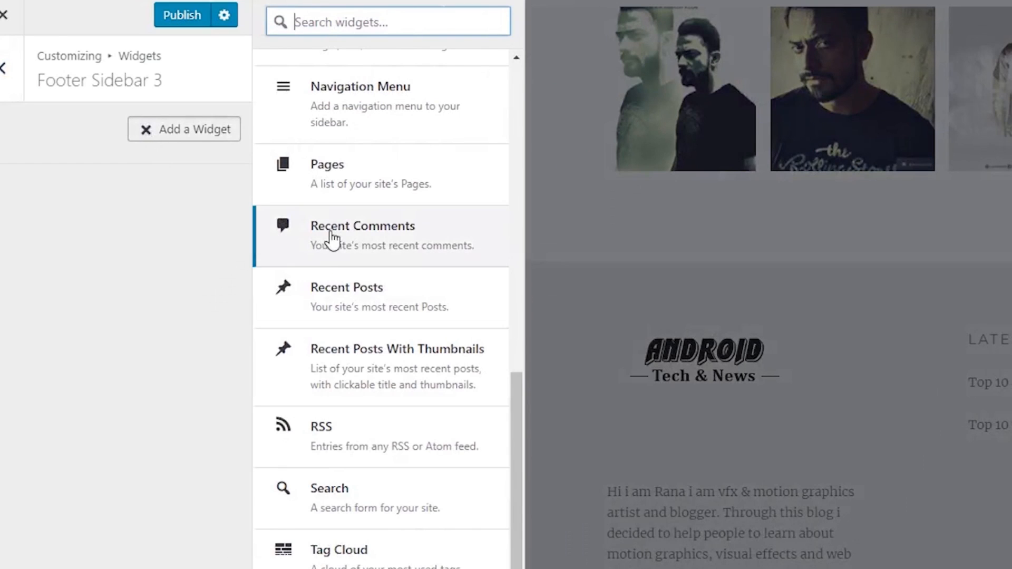
{"action": "left_click", "coordinate": [242, 213]}
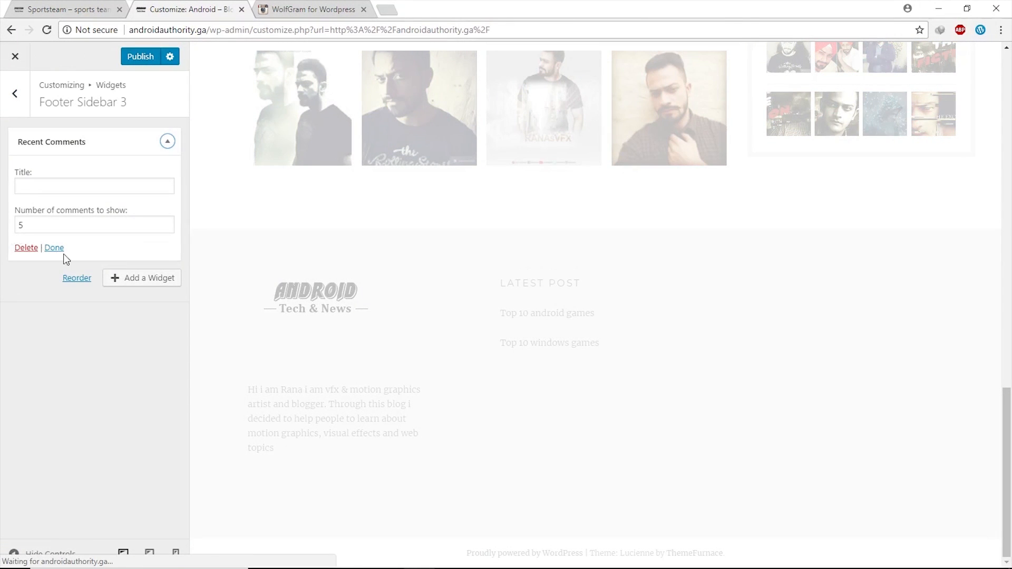
{"action": "left_click", "coordinate": [62, 248]}
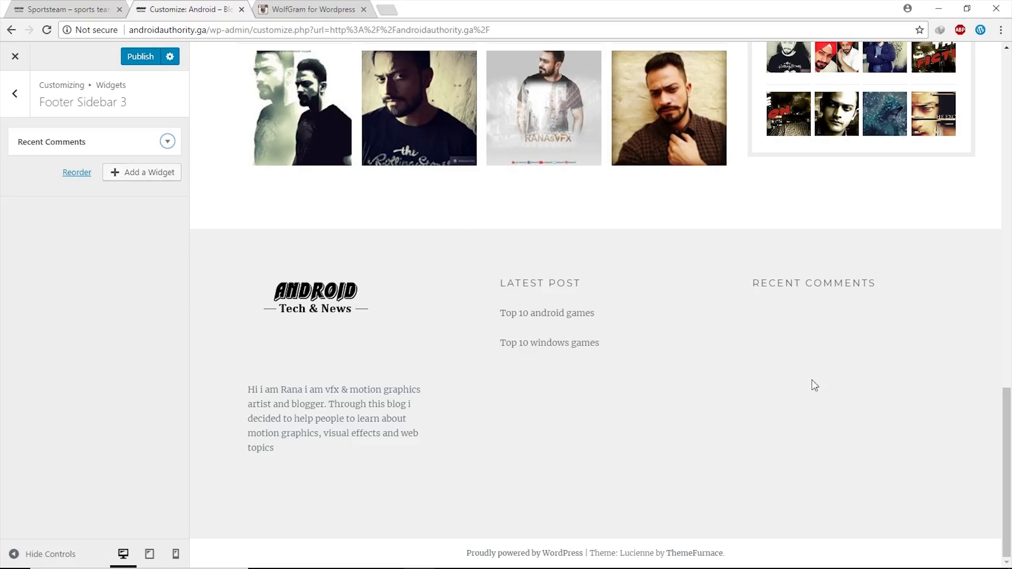
- Examine the footer columns of the Sportsteam example site and return to the Android site's Customizer
{"action": "left_click", "coordinate": [61, 11]}
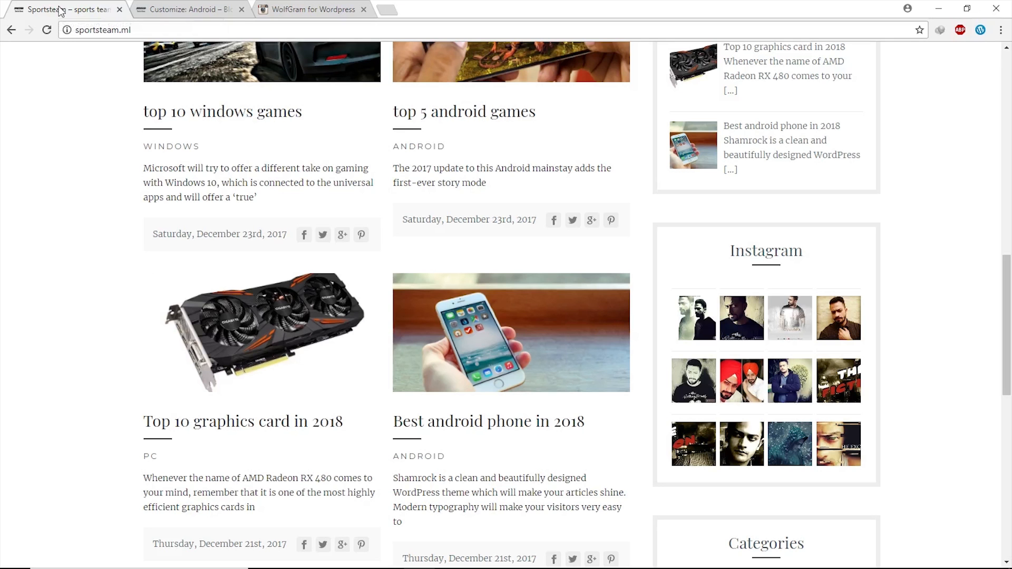
{"action": "scroll", "coordinate": [443, 299], "scroll_direction": "down", "scroll_amount": 10}
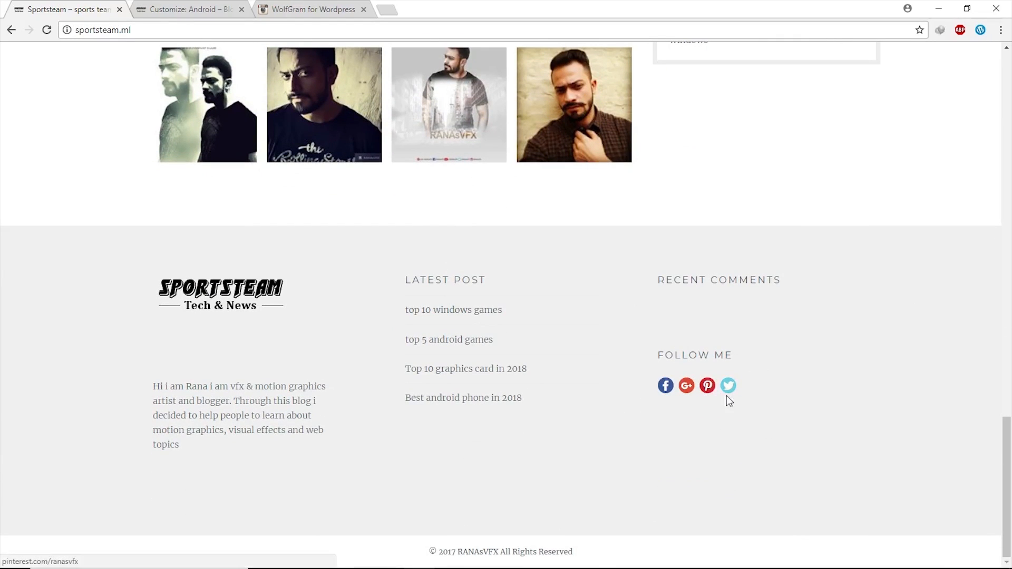
{"action": "left_click", "coordinate": [184, 13]}
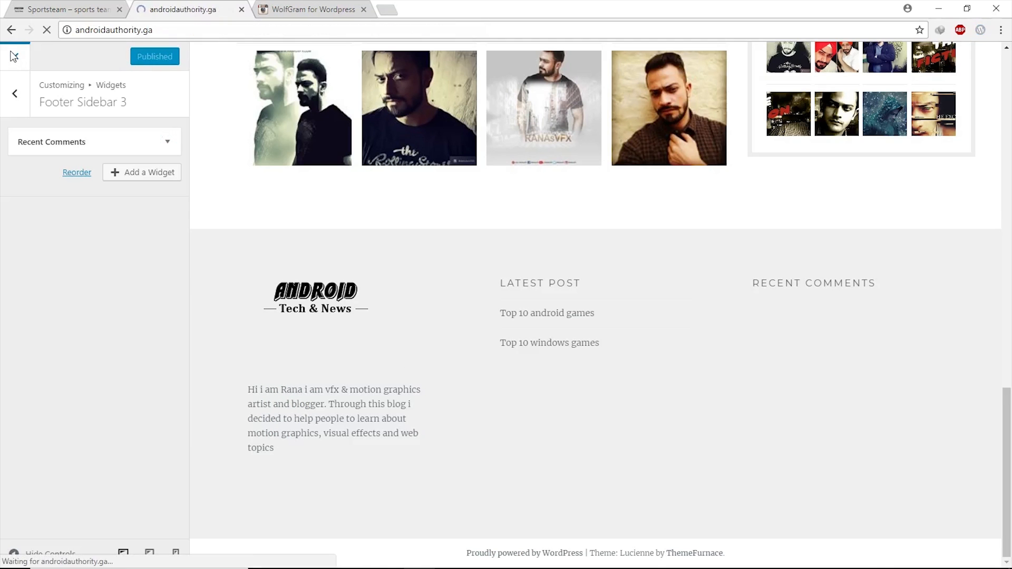
- Leave the Customizer and go through the WordPress dashboard to the page for adding new plugins
{"action": "left_click", "coordinate": [14, 56]}
{"action": "mouse_move", "coordinate": [47, 55]}
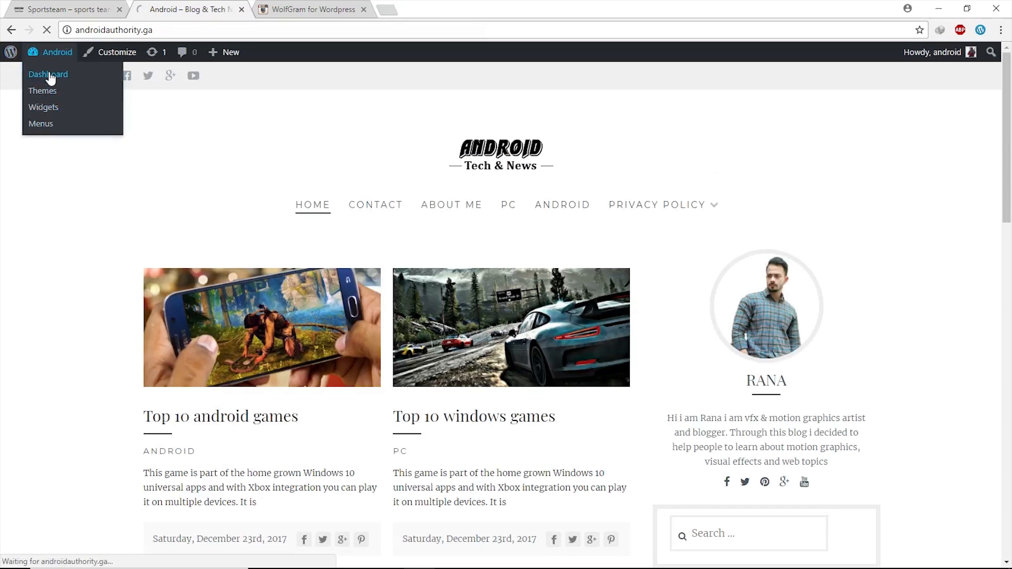
{"action": "left_click", "coordinate": [50, 76]}
{"action": "mouse_move", "coordinate": [31, 279]}
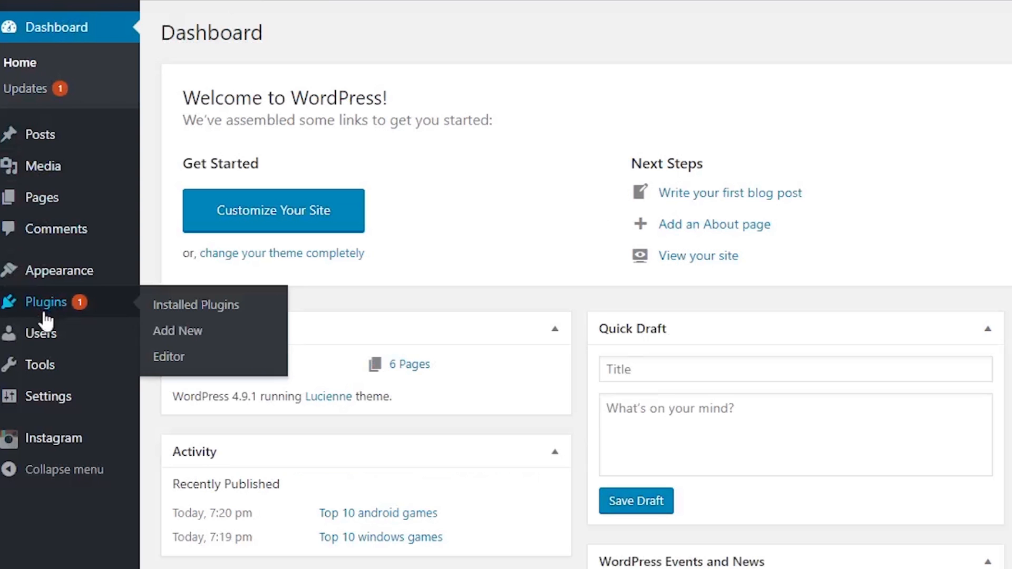
{"action": "left_click", "coordinate": [192, 345]}
- Search the plugins for "smart social", then install and activate Meks Smart Social Widget
{"action": "left_click", "coordinate": [680, 157]}
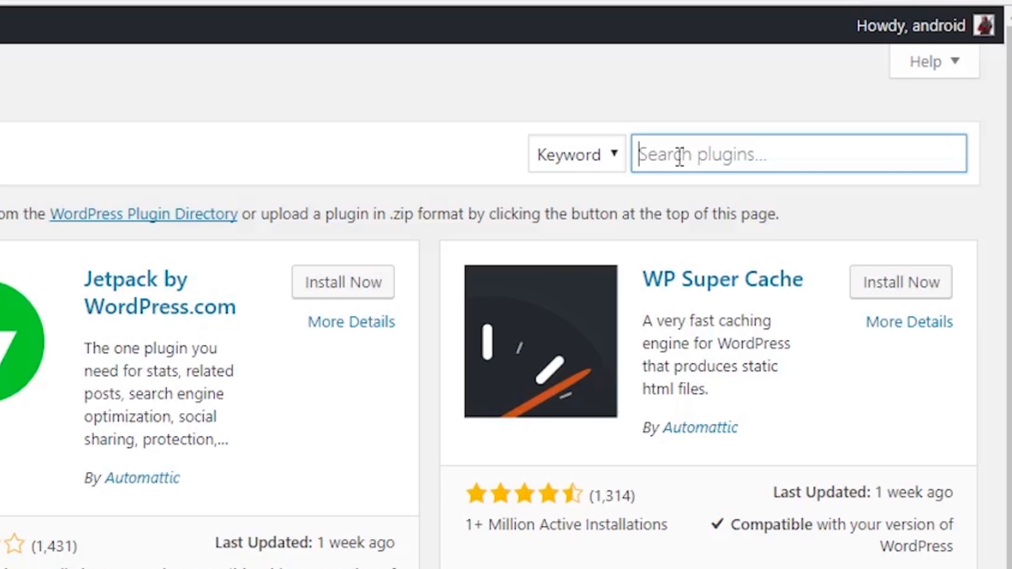
{"action": "type", "text": "smart social"}
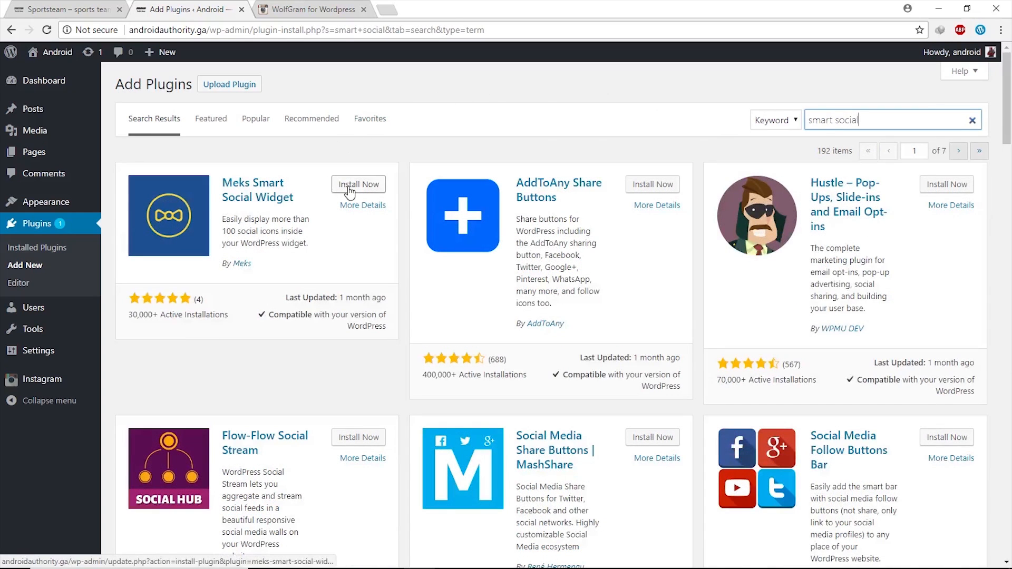
{"action": "left_click", "coordinate": [349, 190]}
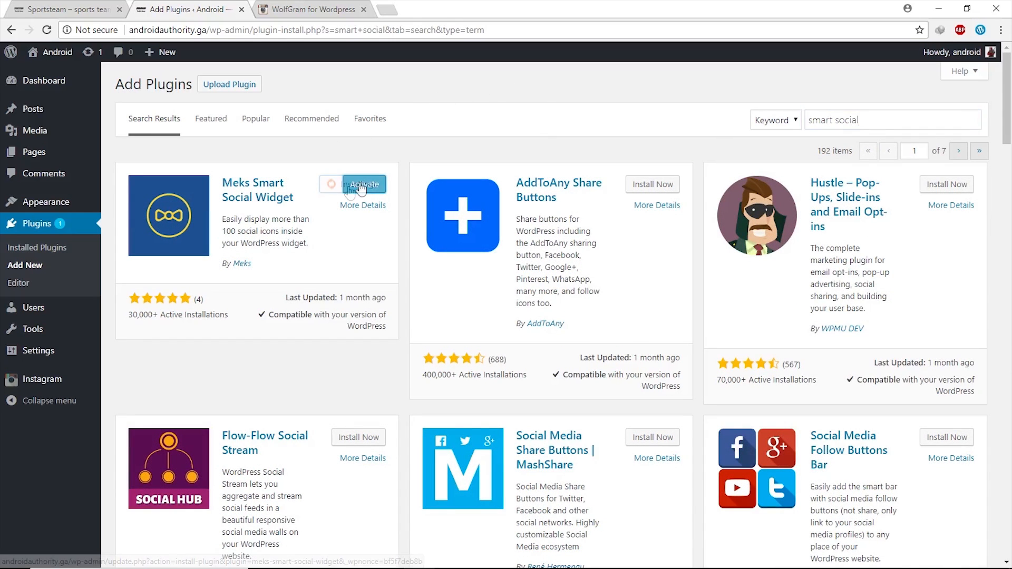
{"action": "left_click", "coordinate": [361, 187]}
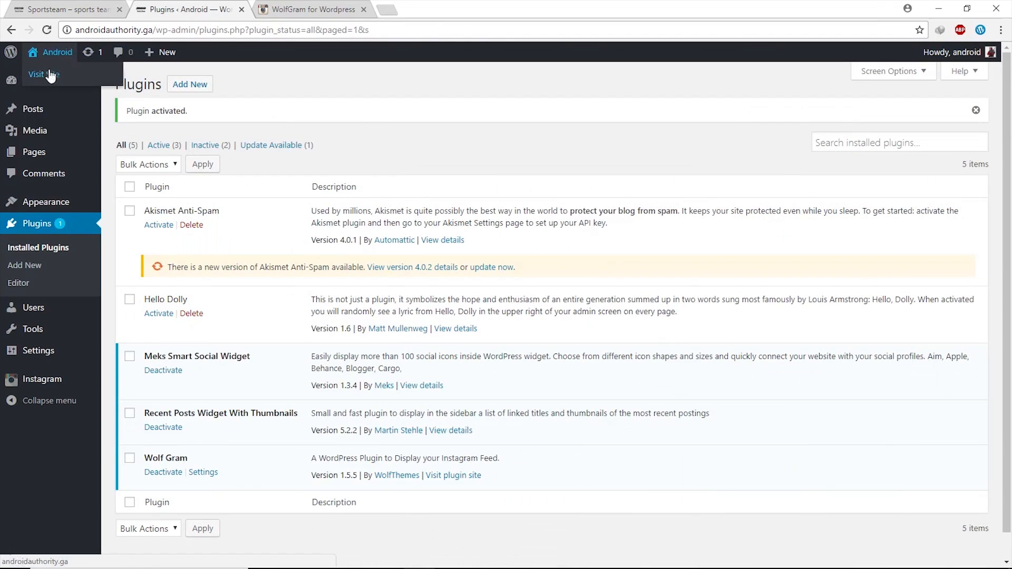
- Return to the site's Customizer and add a Meks Social Widget below Recent Comments in Footer Sidebar 3
{"action": "left_click", "coordinate": [45, 74]}
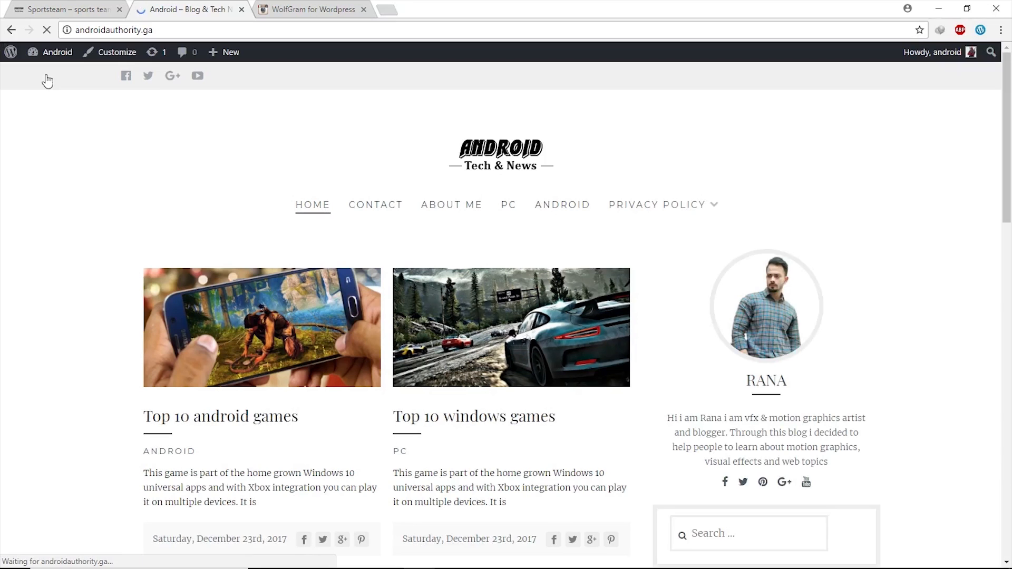
{"action": "left_click", "coordinate": [108, 48]}
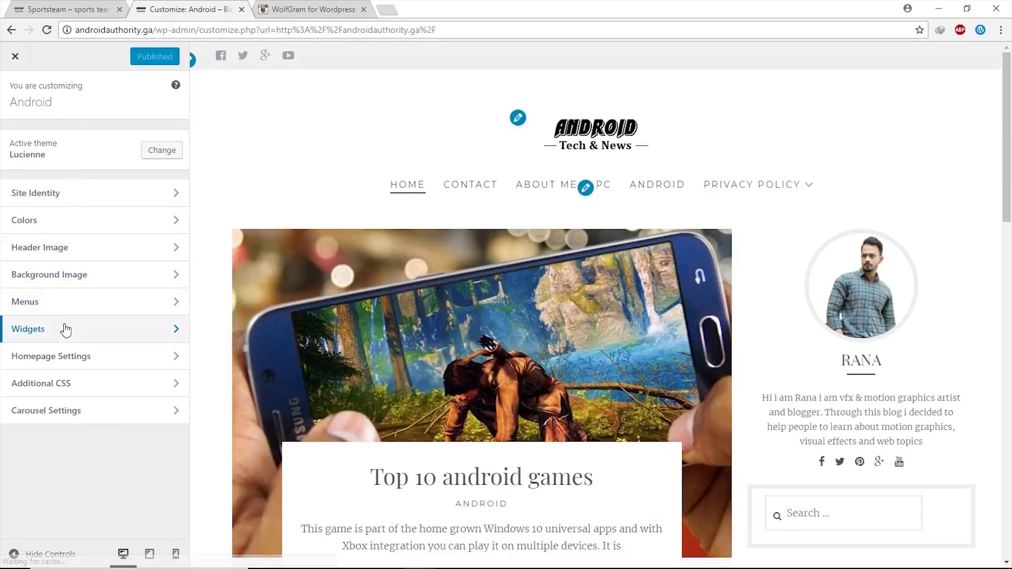
{"action": "left_click", "coordinate": [66, 329]}
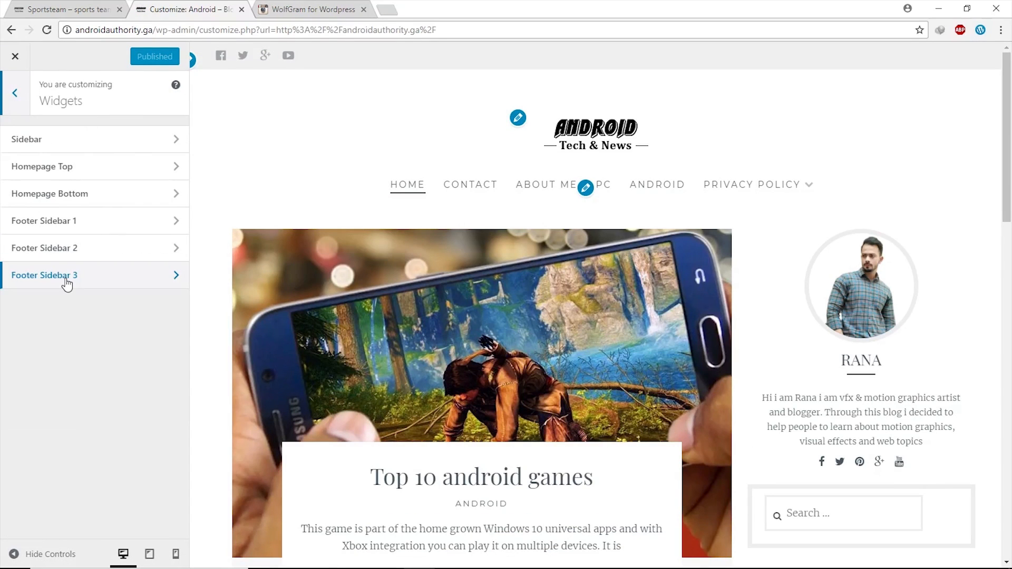
{"action": "left_click", "coordinate": [67, 285]}
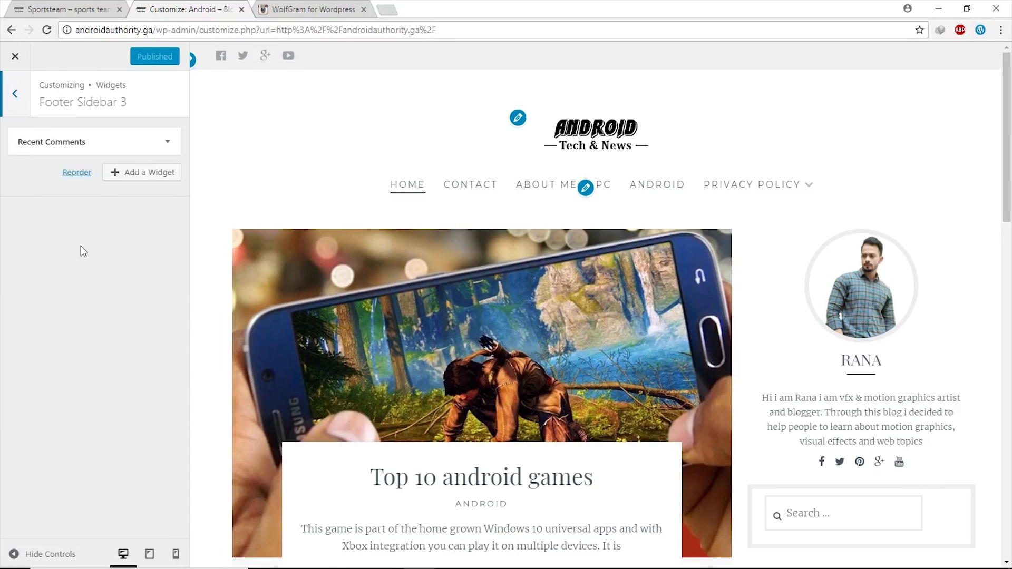
{"action": "left_click", "coordinate": [118, 178]}
{"action": "scroll", "coordinate": [212, 433], "scroll_direction": "down", "scroll_amount": 2}
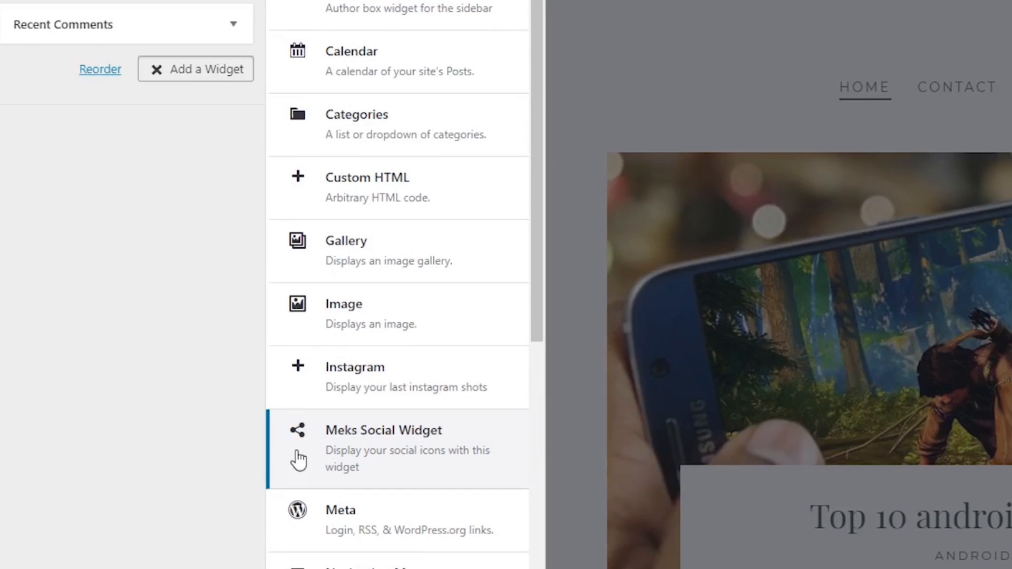
{"action": "left_click", "coordinate": [445, 452]}
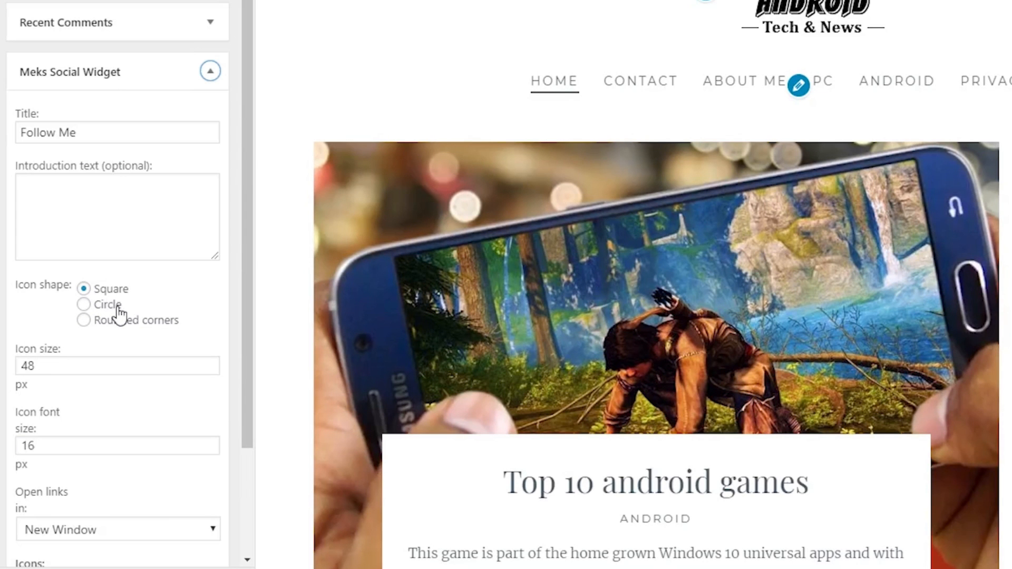
- Set the social widget's icon shape to Circle and add a Google Plus icon with the blogger's profile URL
{"action": "left_click", "coordinate": [118, 308]}
{"action": "scroll", "coordinate": [58, 311], "scroll_direction": "down", "scroll_amount": 3}
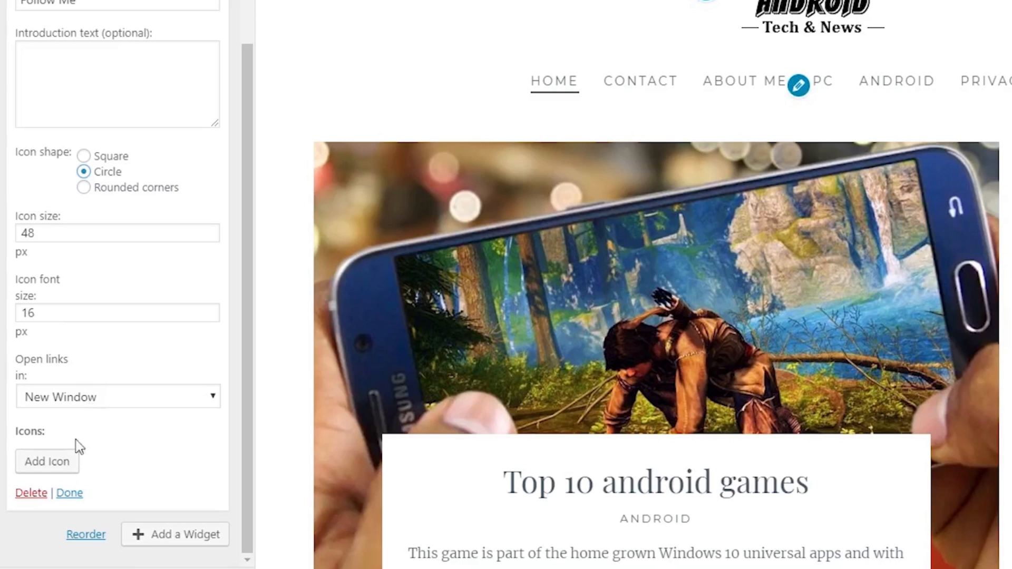
{"action": "left_click", "coordinate": [53, 468]}
{"action": "scroll", "coordinate": [58, 448], "scroll_direction": "down", "scroll_amount": 2}
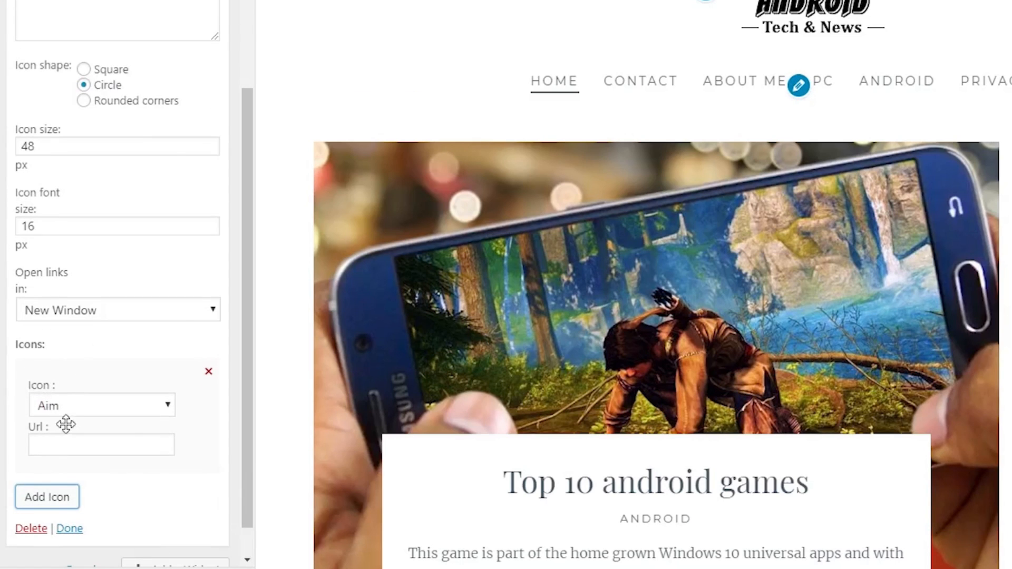
{"action": "left_click", "coordinate": [77, 409]}
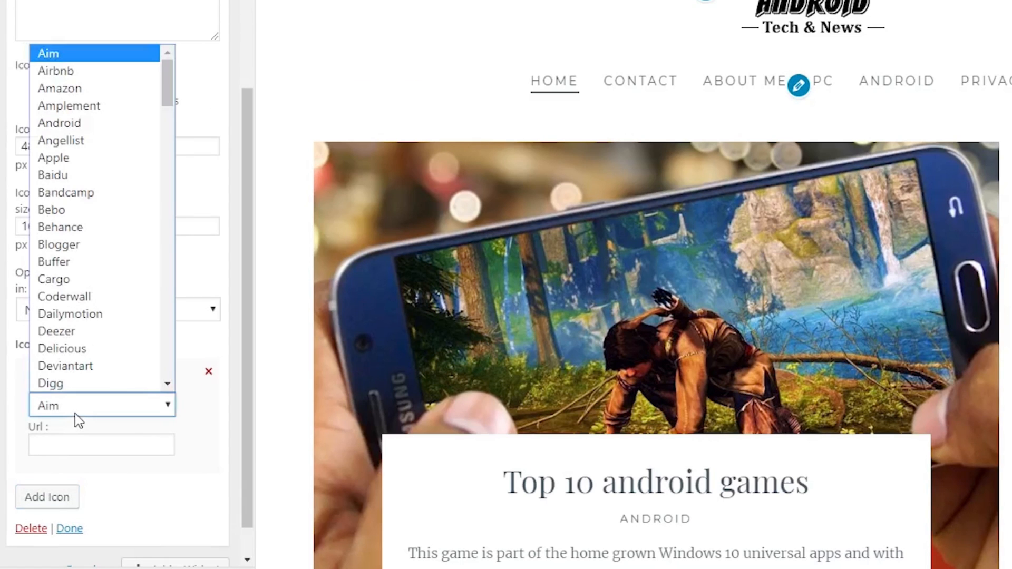
{"action": "key", "text": "g"}
{"action": "key", "text": "Down"}
{"action": "key", "text": "Down"}
{"action": "key", "text": "Down"}
{"action": "left_click", "coordinate": [69, 445]}
{"action": "type", "text": "plus.google.com/+ranas"}
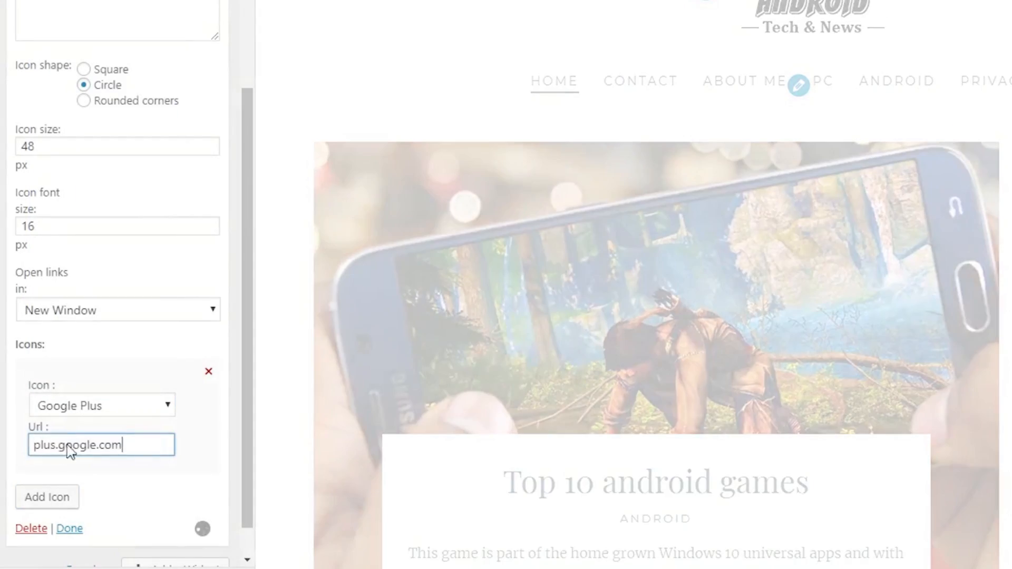
- Add a Facebook icon with the blogger's Facebook profile URL to the Meks Social Widget
{"action": "left_click", "coordinate": [46, 497]}
{"action": "scroll", "coordinate": [53, 458], "scroll_direction": "down", "scroll_amount": 2}
{"action": "left_click", "coordinate": [66, 439]}
{"action": "key", "text": "f"}
{"action": "key", "text": "Return"}
{"action": "key", "text": "Tab"}
{"action": "type", "text": "facebook.com/ranasvfx"}
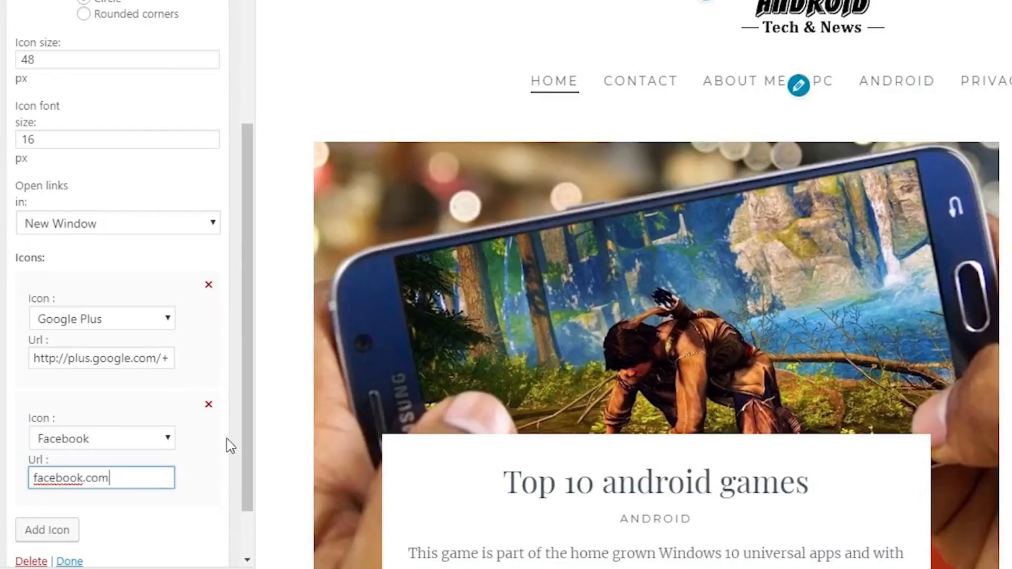
- Set the Meks Social Widget's icon size to 30 px
{"action": "scroll", "coordinate": [110, 397], "scroll_direction": "down", "scroll_amount": 1}
{"action": "scroll", "coordinate": [105, 337], "scroll_direction": "up", "scroll_amount": 2}
{"action": "mouse_move", "coordinate": [32, 245]}
{"action": "left_mouse_down"}
{"action": "mouse_move", "coordinate": [3, 246]}
{"action": "mouse_move", "coordinate": [16, 246]}
{"action": "left_mouse_up"}
{"action": "type", "text": "25"}
{"action": "left_click", "coordinate": [85, 269]}
{"action": "type", "text": "30"}
{"action": "left_click", "coordinate": [20, 256]}
{"action": "scroll", "coordinate": [85, 300], "scroll_direction": "up", "scroll_amount": 3}
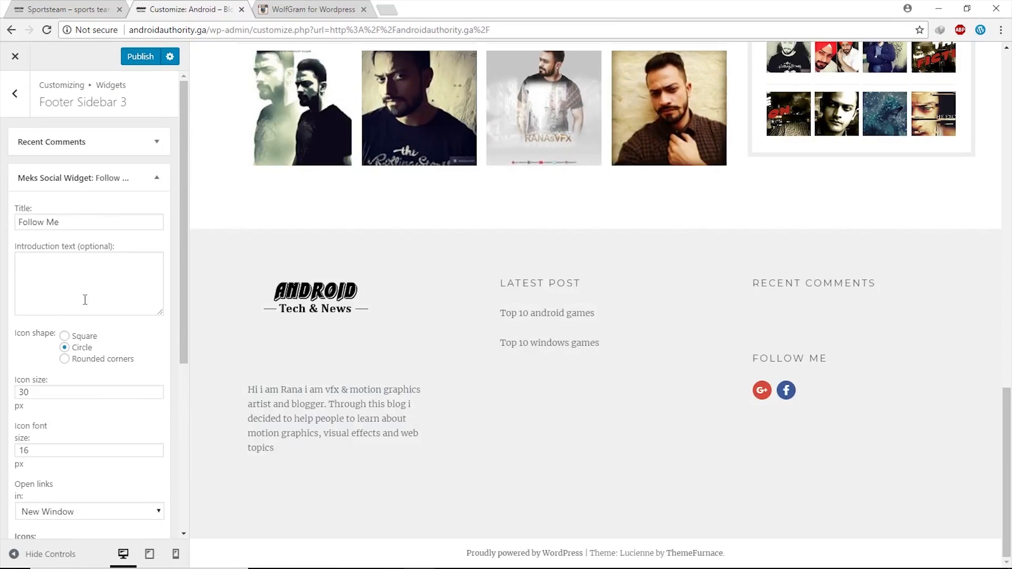
- Change the Meks Social Widget's title to "Follow Me on social media" and publish the changes
{"action": "left_click_drag", "start_coordinate": [72, 220], "coordinate": [5, 221]}
{"action": "left_click", "coordinate": [82, 222]}
{"action": "type", "text": "on social media"}
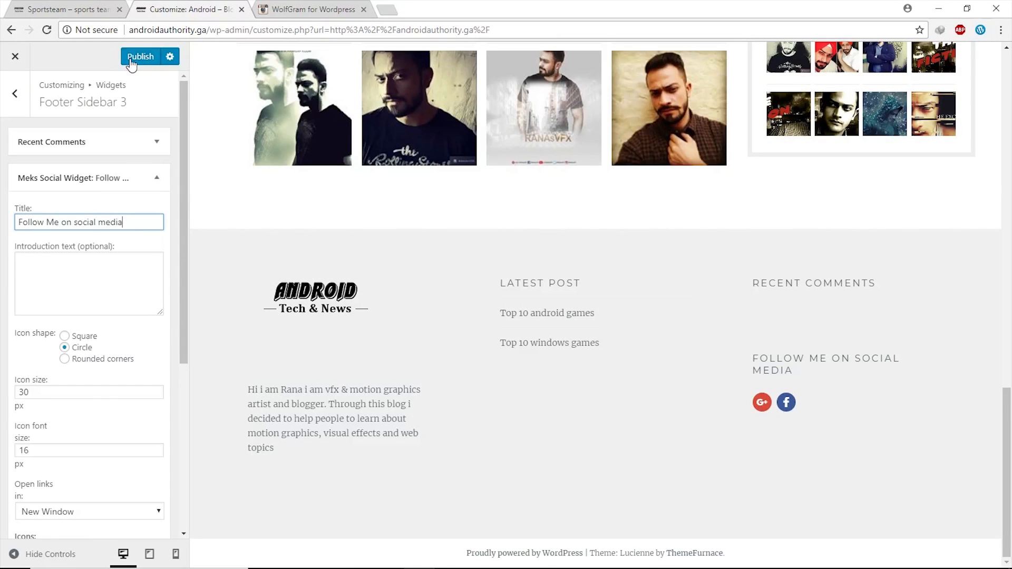
{"action": "left_click", "coordinate": [138, 57]}
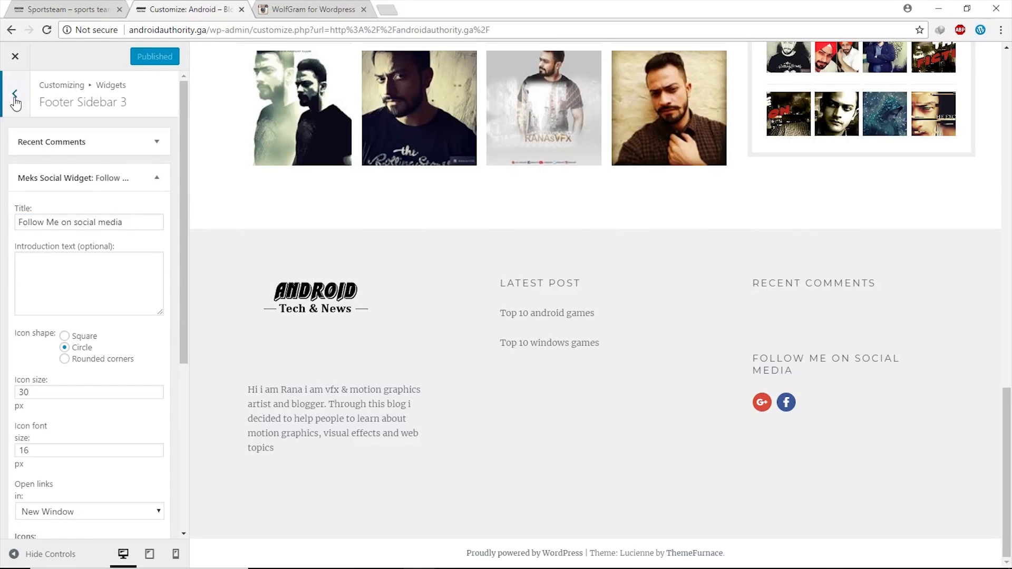
- Leave the Customizer and go to the site's WordPress dashboard
{"action": "left_click", "coordinate": [15, 96]}
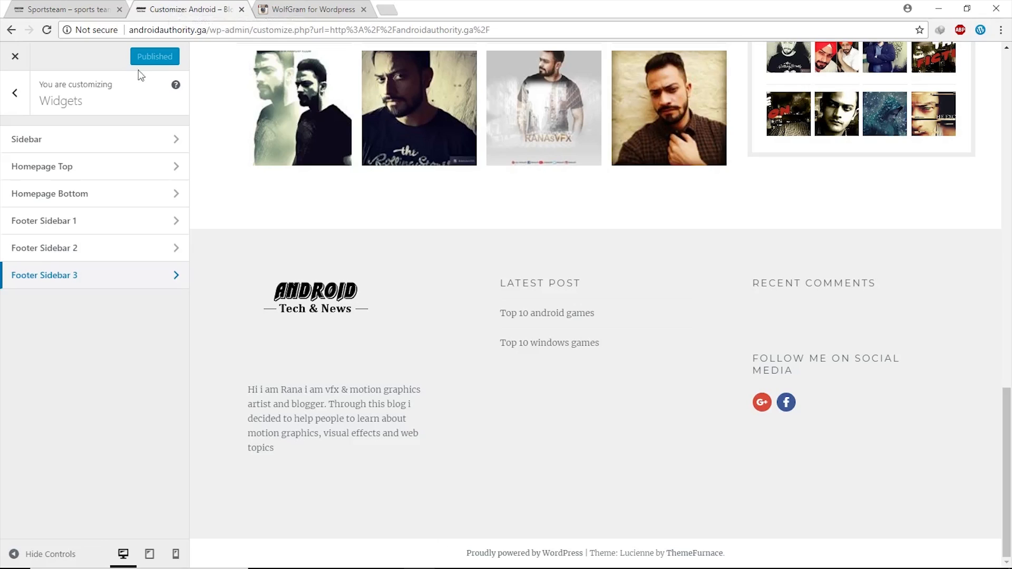
{"action": "left_click", "coordinate": [16, 56]}
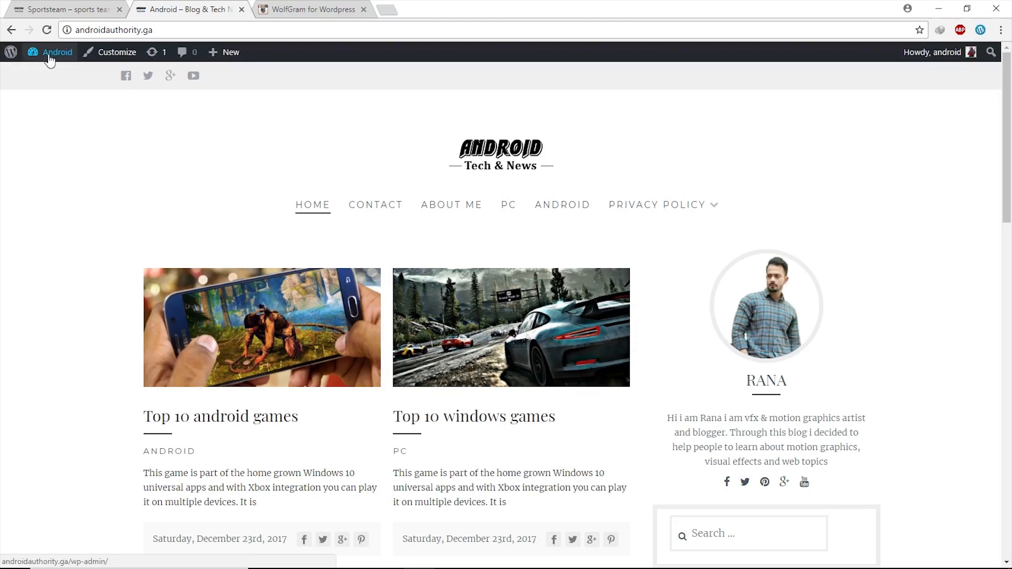
{"action": "mouse_move", "coordinate": [51, 53]}
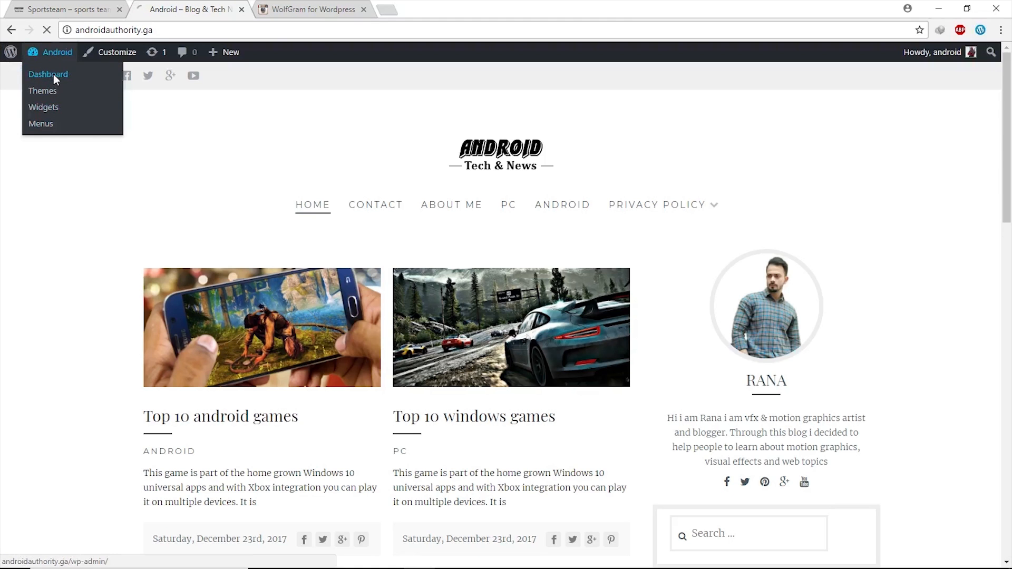
{"action": "left_click", "coordinate": [55, 77]}
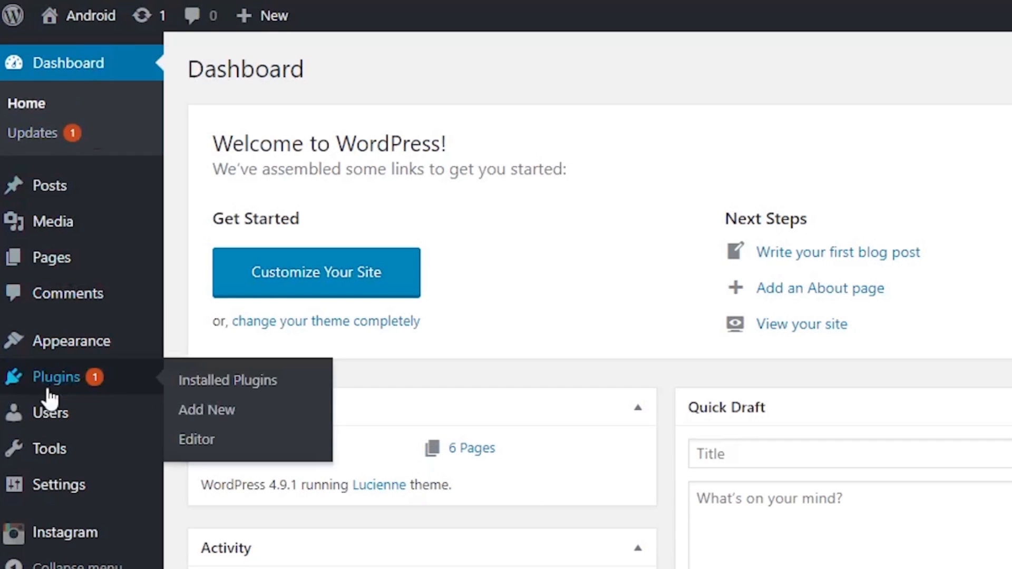
- Open the Lucienne theme's footer.php in the theme editor, accepting the direct-edit warning, and go to its site-info code
{"action": "mouse_move", "coordinate": [44, 256]}
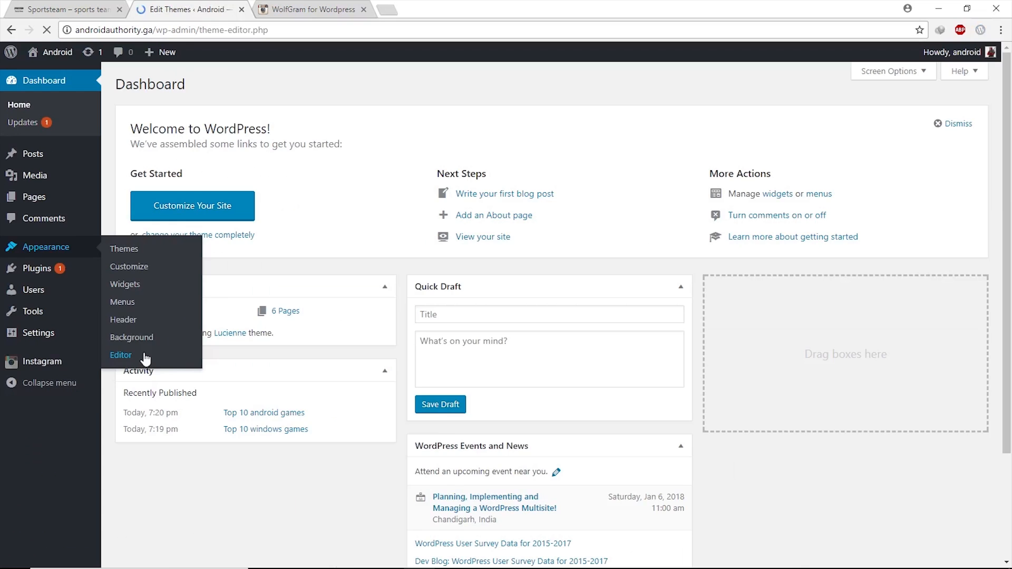
{"action": "left_click", "coordinate": [236, 523]}
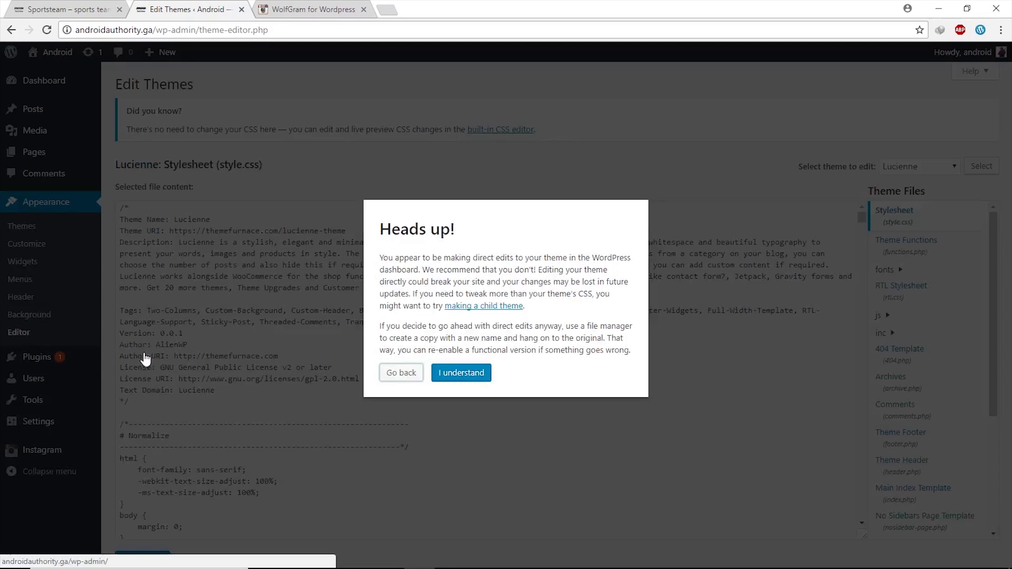
{"action": "left_click", "coordinate": [459, 378]}
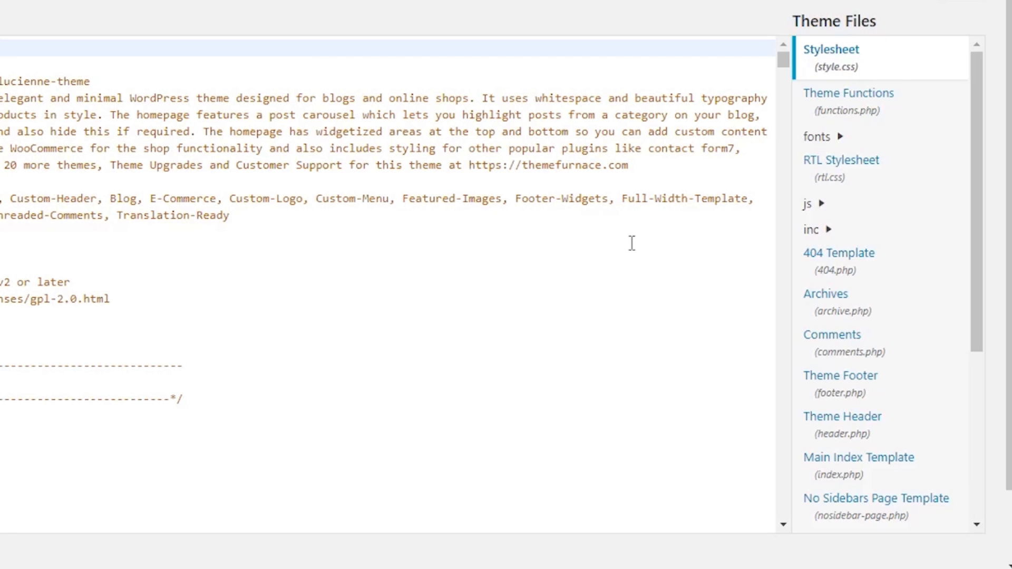
{"action": "scroll", "coordinate": [749, 342], "scroll_direction": "down", "scroll_amount": 1}
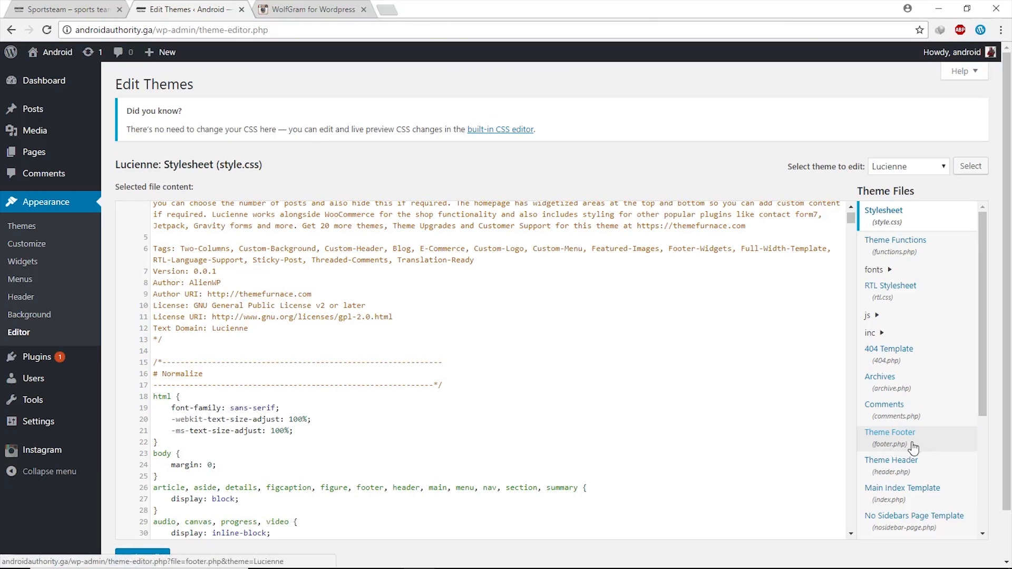
{"action": "left_click", "coordinate": [876, 399]}
{"action": "scroll", "coordinate": [792, 397], "scroll_direction": "down", "scroll_amount": 5}
{"action": "scroll", "coordinate": [858, 388], "scroll_direction": "down", "scroll_amount": 4}
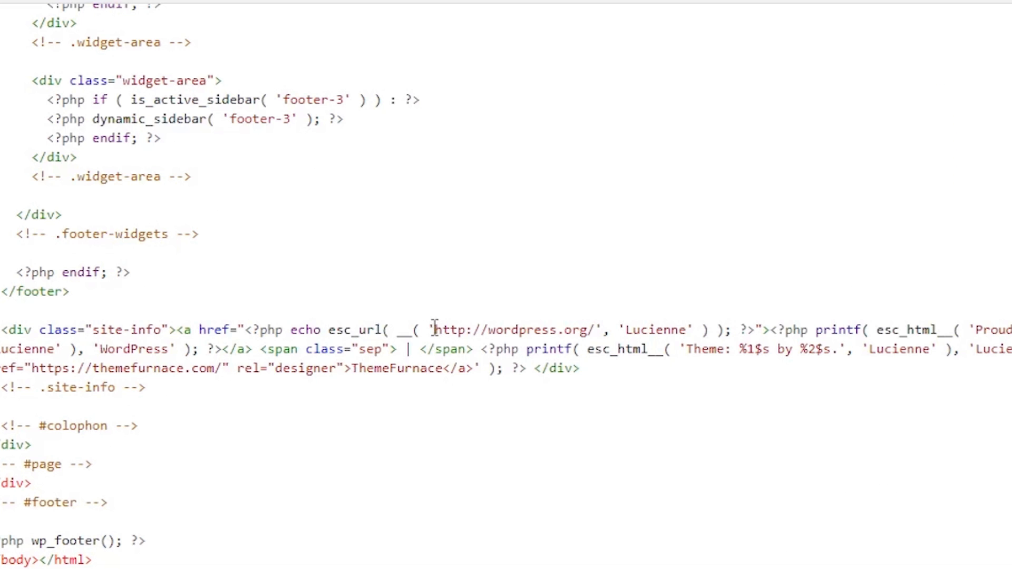
- In the site-info link, reduce the wordpress.org address to "/" and replace "Lucienne" with Sportsteam's footer text "© 2017 RANAsVFX All Rights Reserved"
{"action": "left_click_drag", "start_coordinate": [405, 340], "coordinate": [588, 331]}
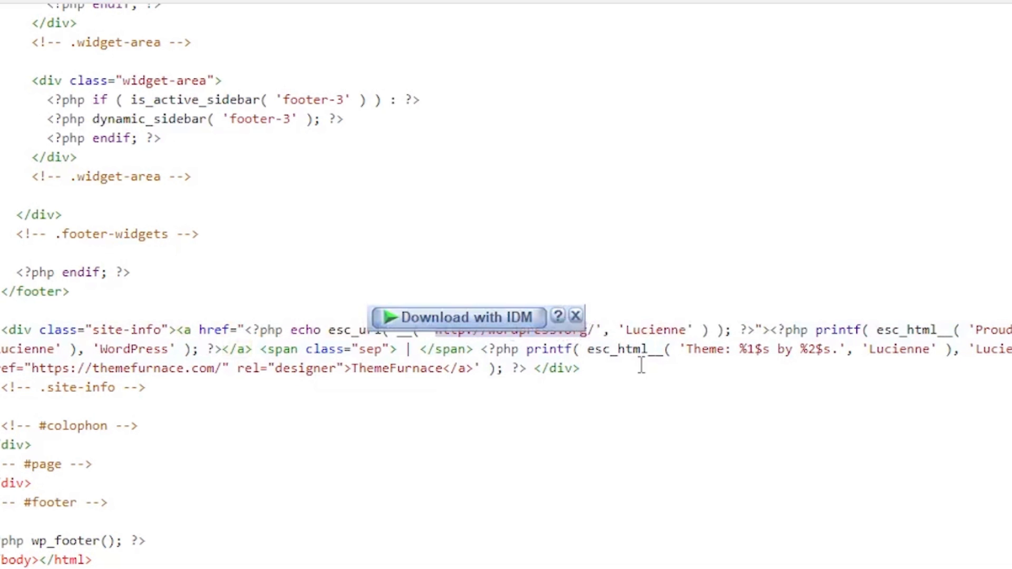
{"action": "key", "text": "Delete"}
{"action": "left_click", "coordinate": [86, 12]}
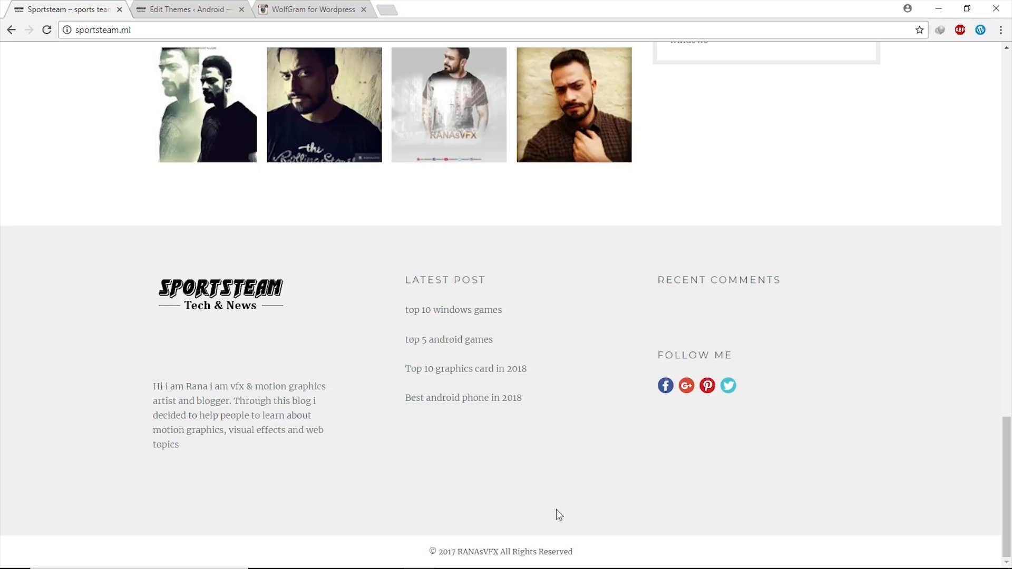
{"action": "left_click_drag", "start_coordinate": [588, 554], "coordinate": [434, 553]}
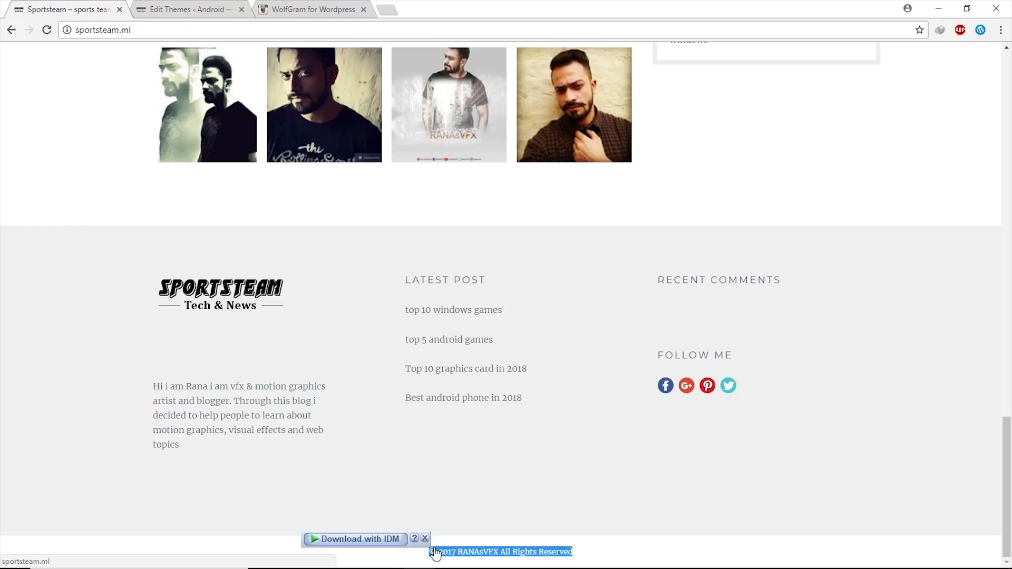
{"action": "right_click", "coordinate": [435, 554]}
{"action": "left_click", "coordinate": [469, 465]}
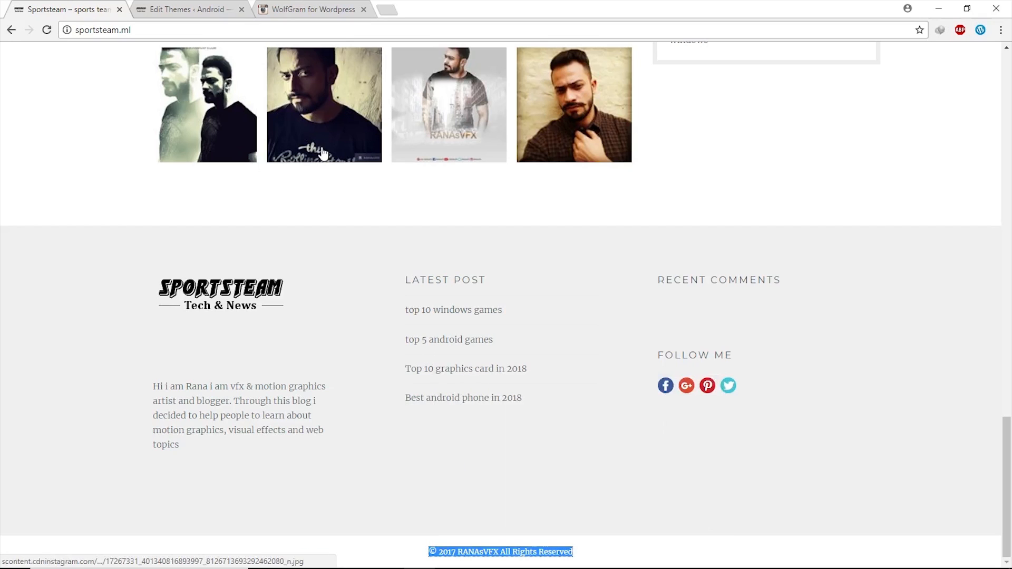
{"action": "left_click", "coordinate": [191, 6]}
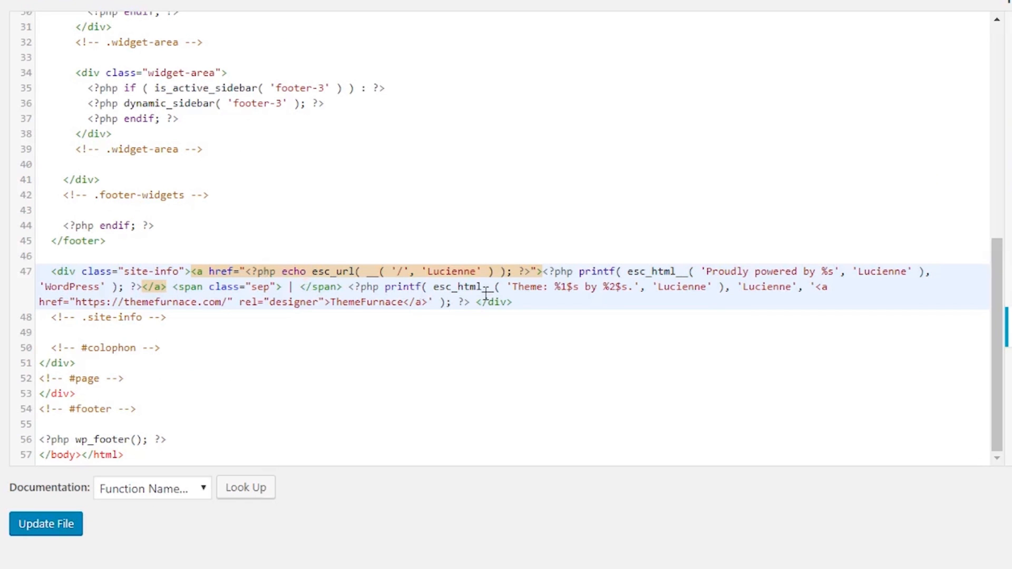
{"action": "left_click_drag", "start_coordinate": [427, 271], "coordinate": [476, 271]}
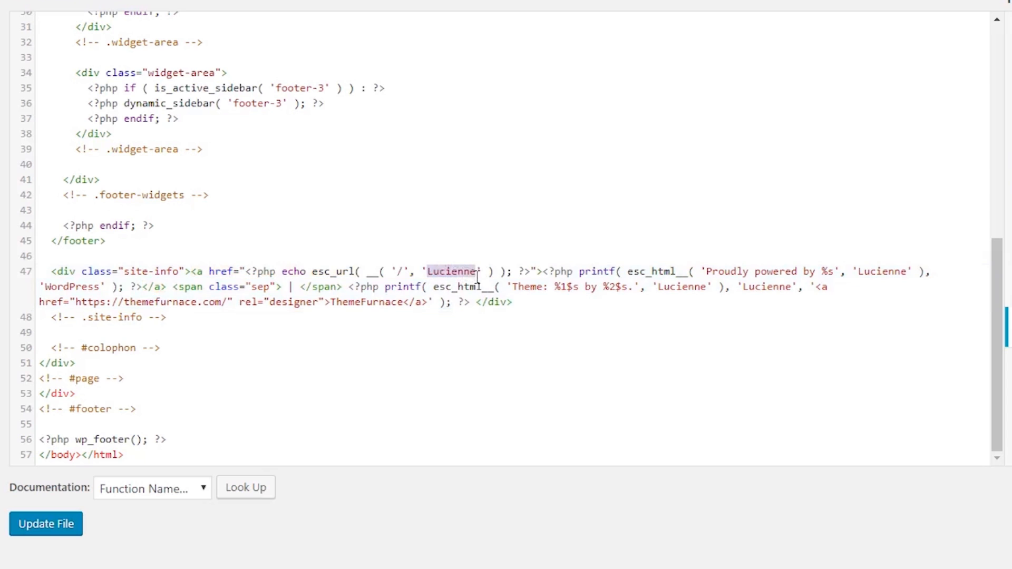
{"action": "key", "text": "ctrl+v"}
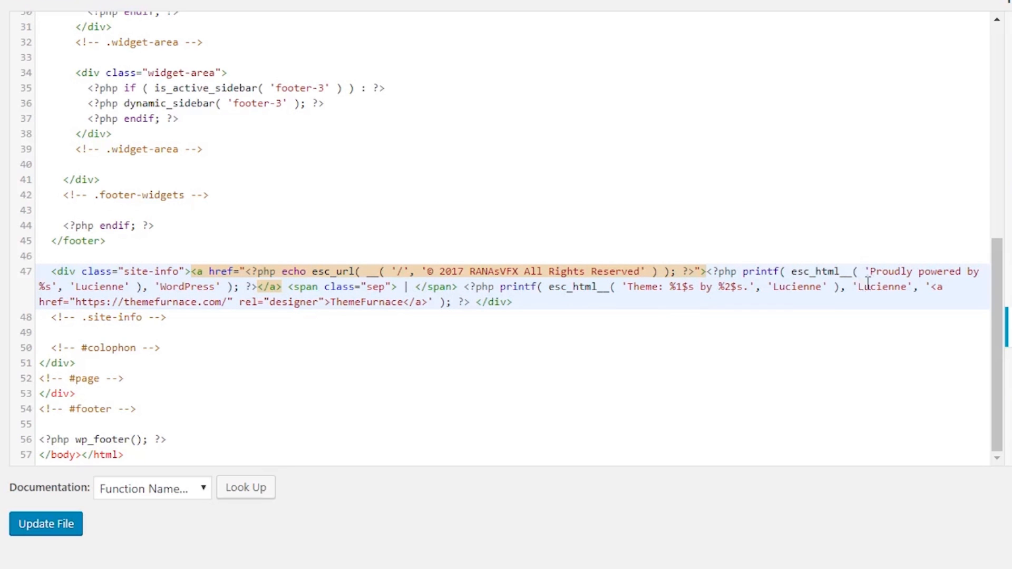
- Delete "Proudly powered by", "Lucienne" and "WordPress" from the first printf call in the site-info line
{"action": "left_click_drag", "start_coordinate": [873, 271], "coordinate": [979, 275]}
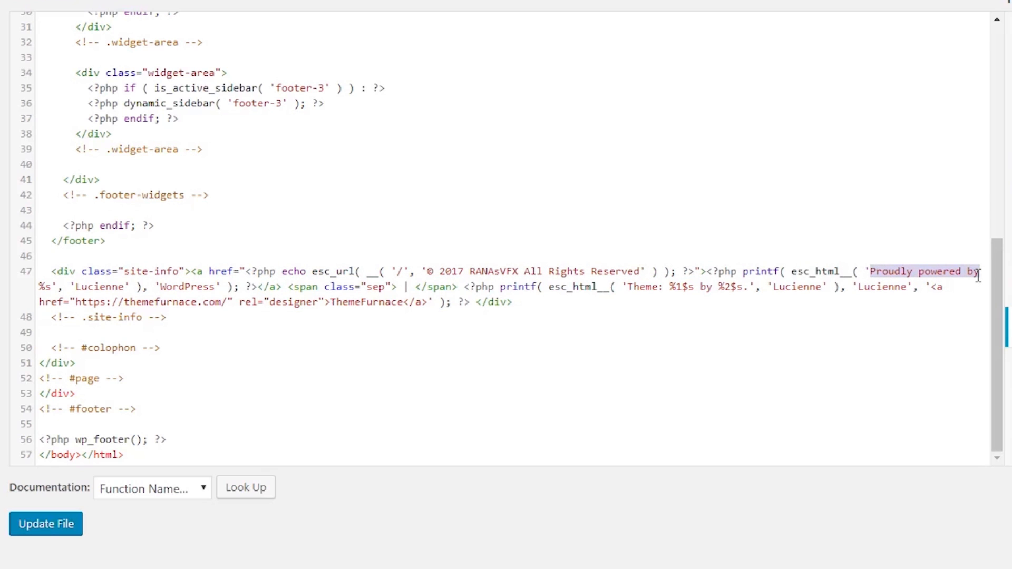
{"action": "key", "text": "BackSpace"}
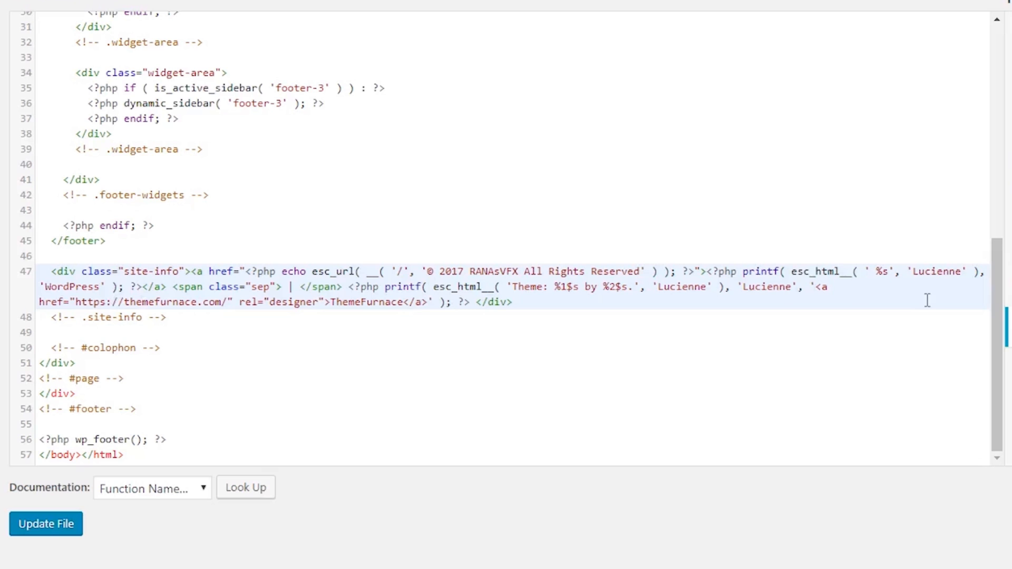
{"action": "left_click_drag", "start_coordinate": [914, 273], "coordinate": [962, 276]}
{"action": "key", "text": "BackSpace"}
{"action": "left_click_drag", "start_coordinate": [99, 287], "coordinate": [44, 288]}
{"action": "key", "text": "BackSpace"}
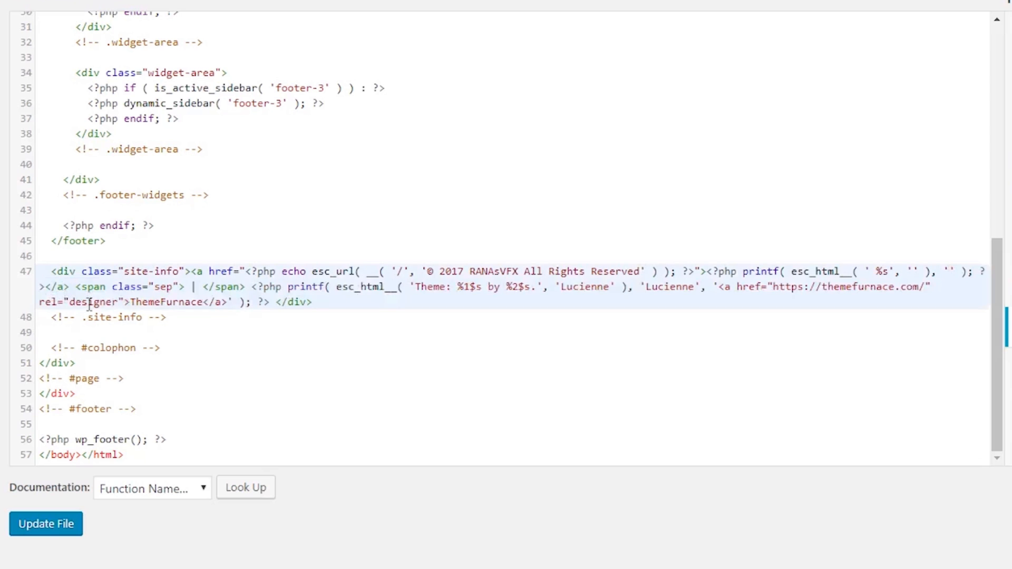
- Delete the "|" separator from the sep span and the "Theme:" label from the second printf call
{"action": "double_click", "coordinate": [196, 289]}
{"action": "key", "text": "BackSpace"}
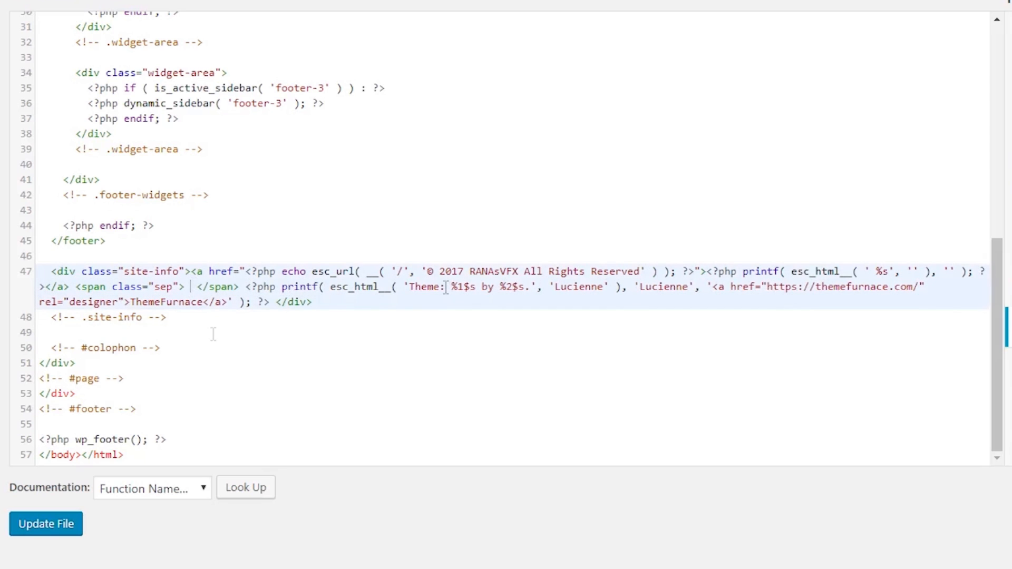
{"action": "left_click_drag", "start_coordinate": [444, 288], "coordinate": [410, 287]}
{"action": "key", "text": "BackSpace"}
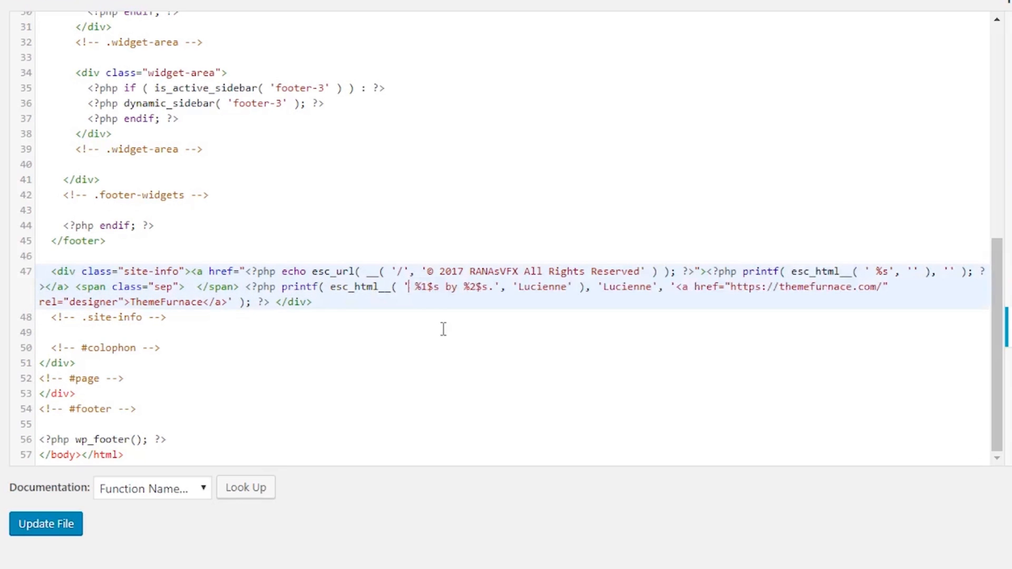
- Remove both "Lucienne" strings and the "ThemeFurnace" link text from the second printf call, and save footer.php
{"action": "left_click_drag", "start_coordinate": [518, 288], "coordinate": [570, 295]}
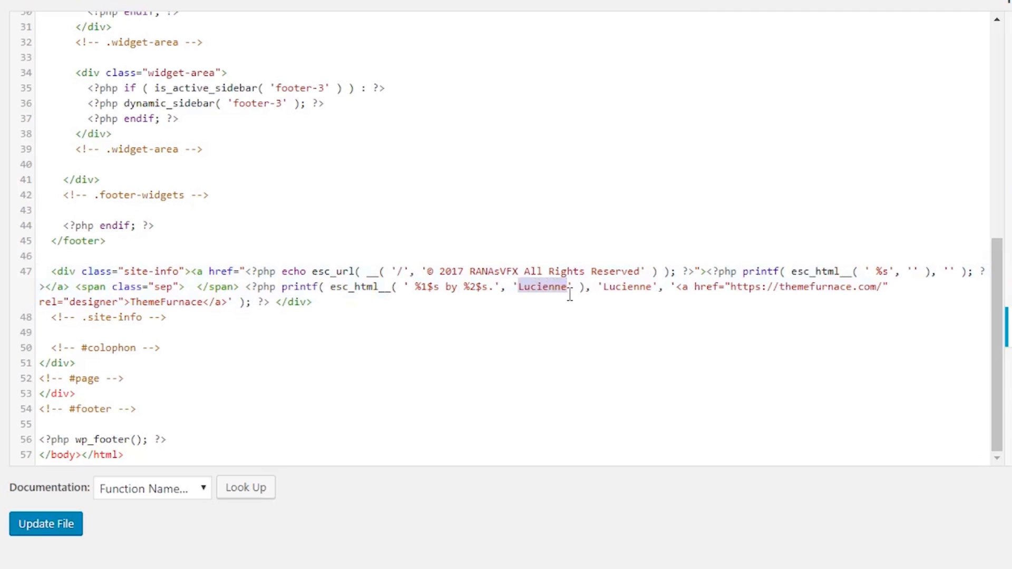
{"action": "key", "text": "BackSpace"}
{"action": "left_click_drag", "start_coordinate": [557, 289], "coordinate": [600, 293]}
{"action": "key", "text": "BackSpace"}
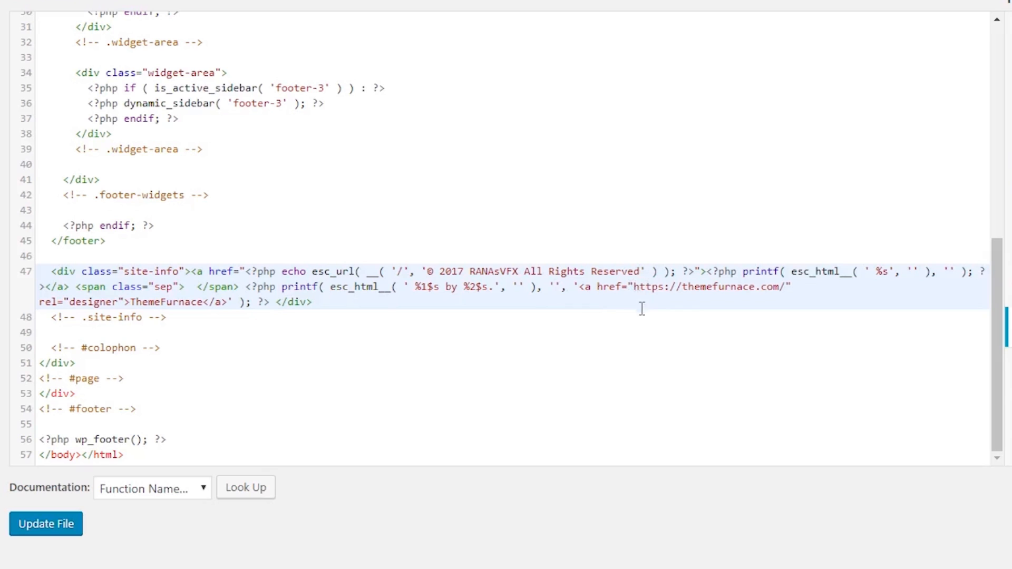
{"action": "left_click_drag", "start_coordinate": [131, 301], "coordinate": [203, 311]}
{"action": "key", "text": "BackSpace"}
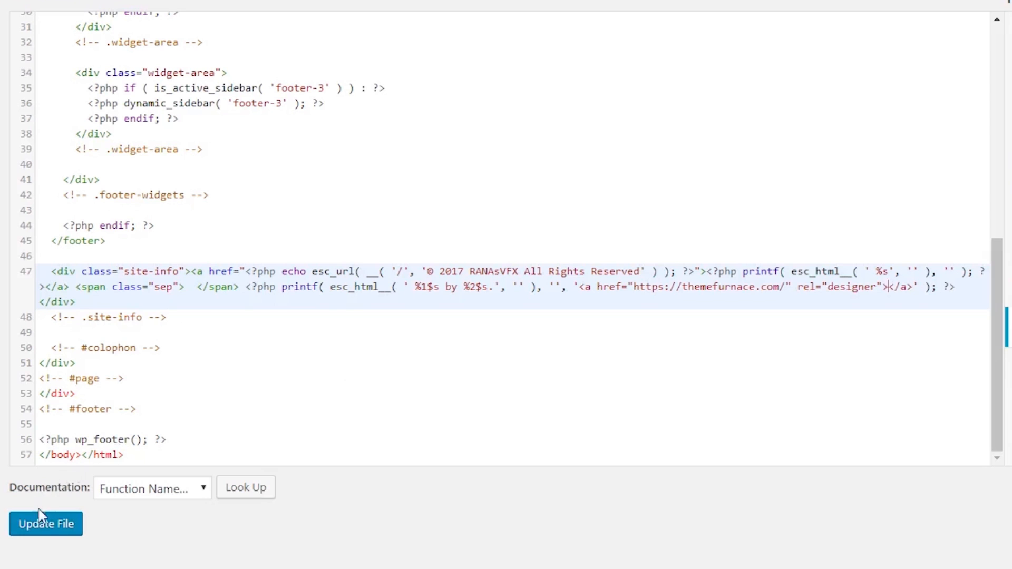
{"action": "left_click", "coordinate": [48, 534]}
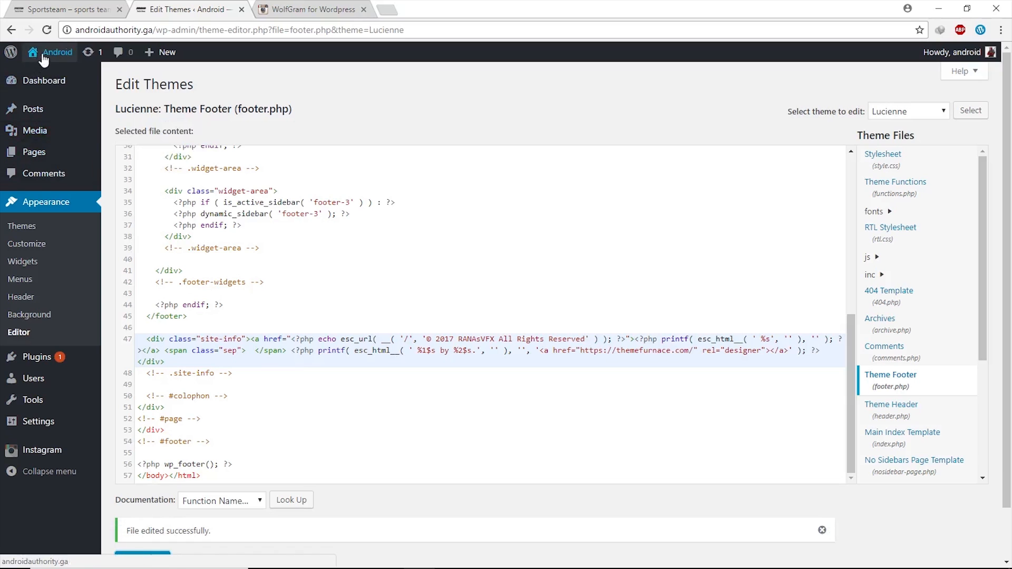
- Open the live site in a new tab and check the credit line at the end of the footer
{"action": "mouse_move", "coordinate": [50, 52]}
{"action": "right_click", "coordinate": [38, 80]}
{"action": "left_click", "coordinate": [58, 83]}
{"action": "left_click", "coordinate": [433, 9]}
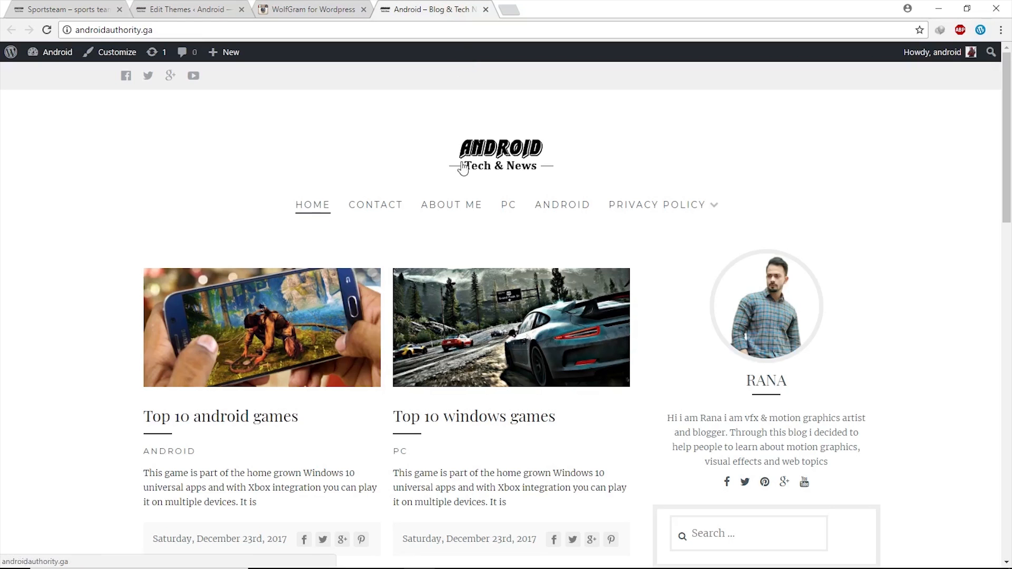
{"action": "scroll", "coordinate": [463, 167], "scroll_direction": "down", "scroll_amount": 15}
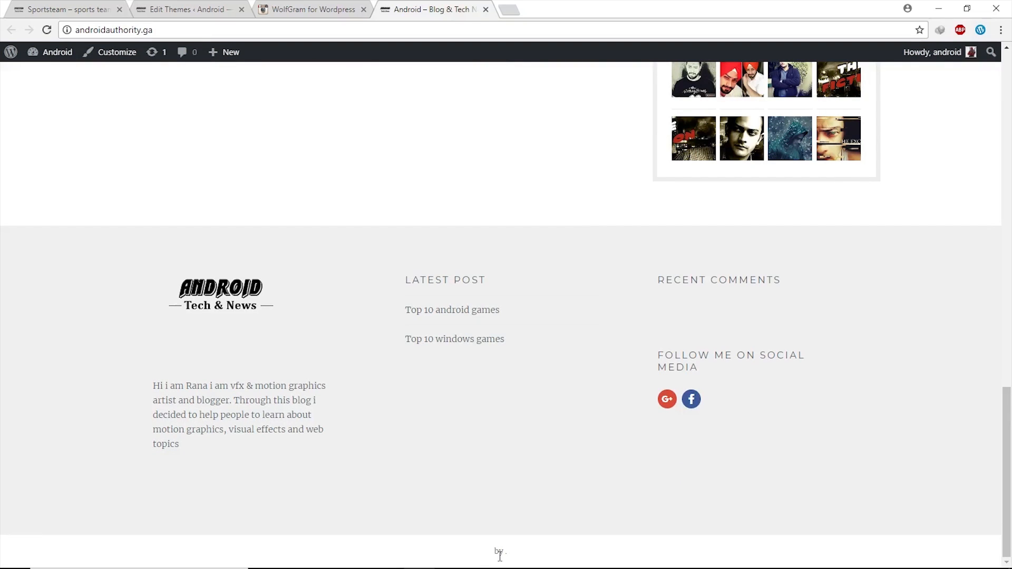
{"action": "double_click", "coordinate": [496, 552]}
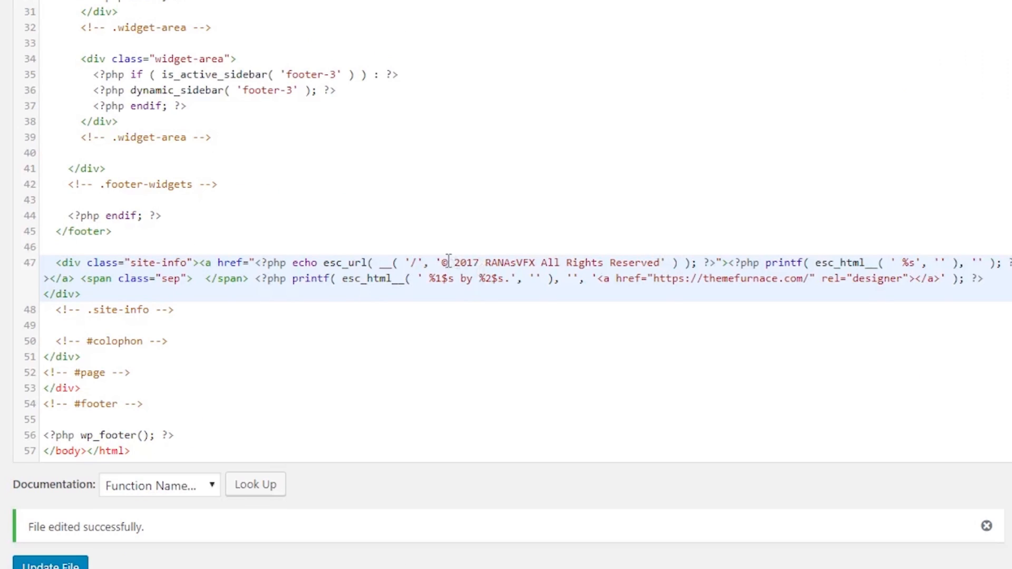
- Move "© 2017 RANAsVFX All Rights Reserved" from the esc_url call into the first printf's empty last argument and update footer.php
{"action": "left_click_drag", "start_coordinate": [442, 262], "coordinate": [659, 263]}
{"action": "key", "text": "ctrl+c"}
{"action": "key", "text": "BackSpace"}
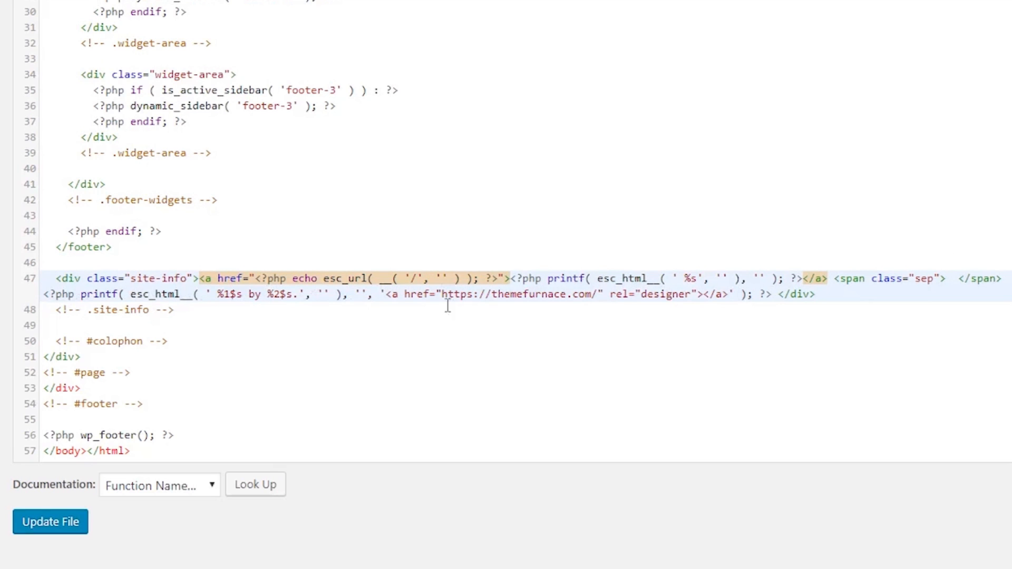
{"action": "left_click", "coordinate": [759, 278]}
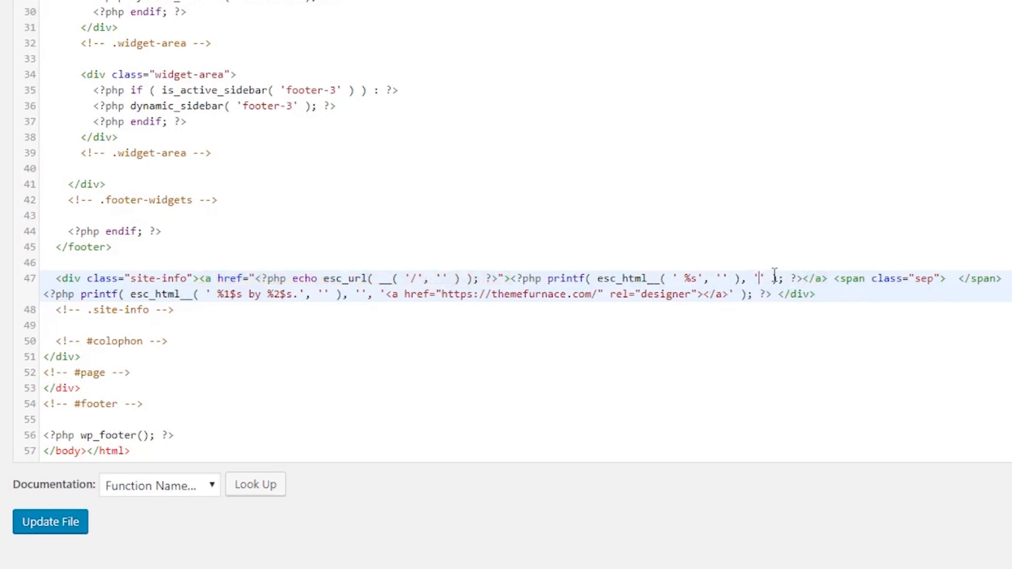
{"action": "key", "text": "ctrl+v"}
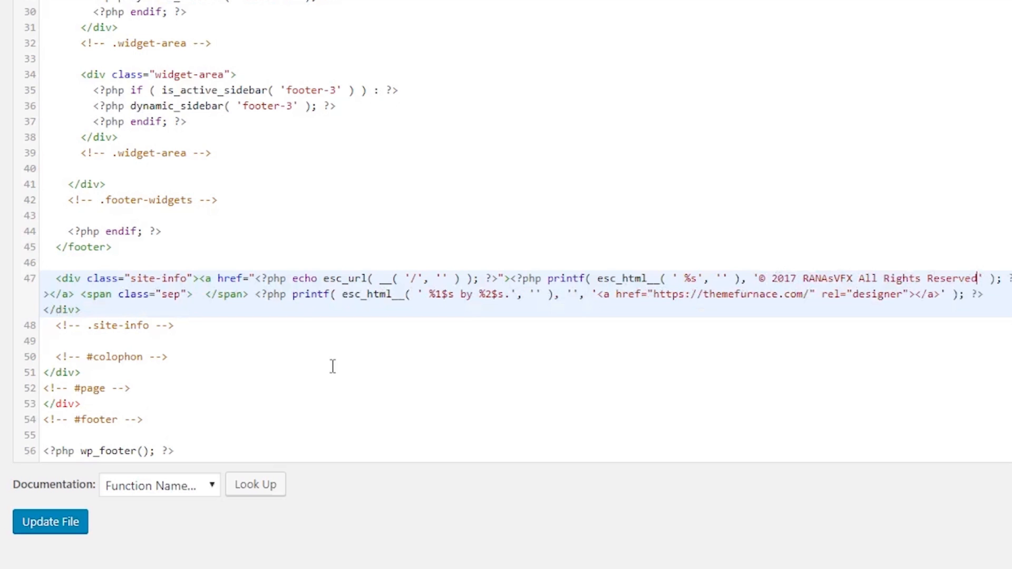
{"action": "left_click", "coordinate": [53, 525]}
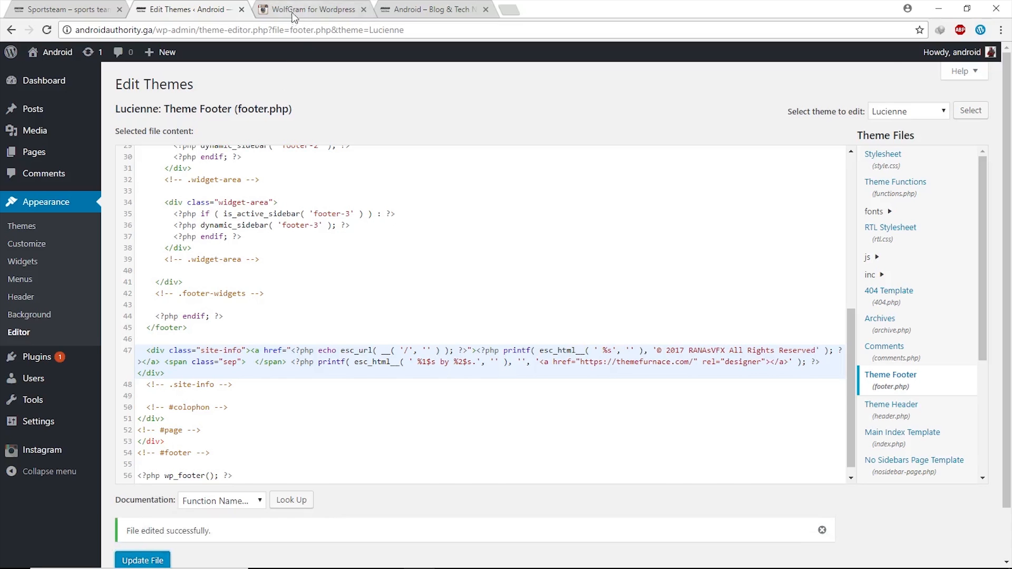
- Reload the live site and inspect the text of the footer's copyright line
{"action": "left_click", "coordinate": [417, 9]}
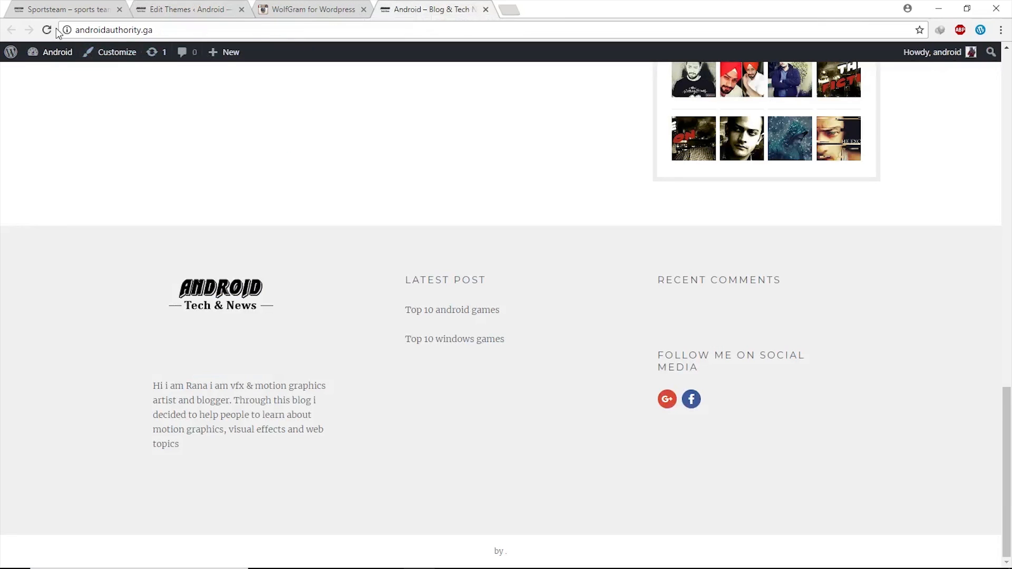
{"action": "right_click", "coordinate": [118, 316]}
{"action": "left_click", "coordinate": [147, 353]}
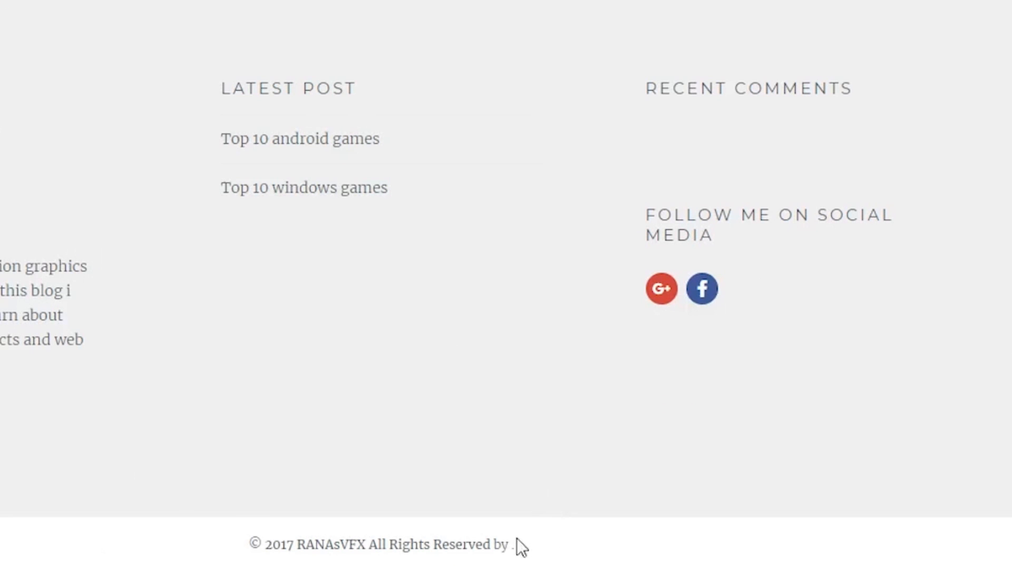
{"action": "left_click_drag", "start_coordinate": [515, 545], "coordinate": [497, 547]}
{"action": "left_click", "coordinate": [522, 542]}
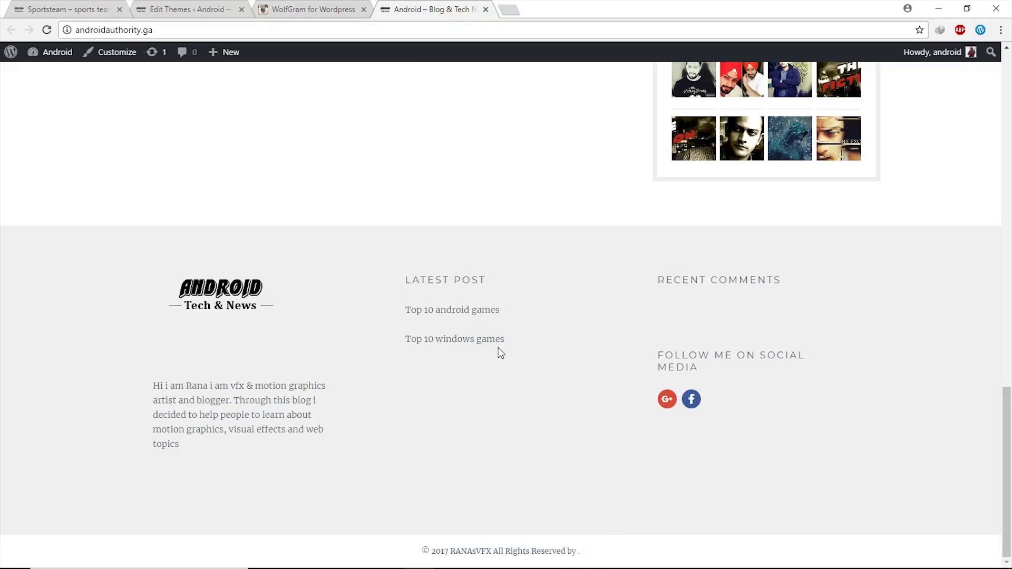
- Remove "by" and the trailing period from the second printf's "%1$s by %2$s." string in footer.php and update the file
{"action": "left_click", "coordinate": [244, 11]}
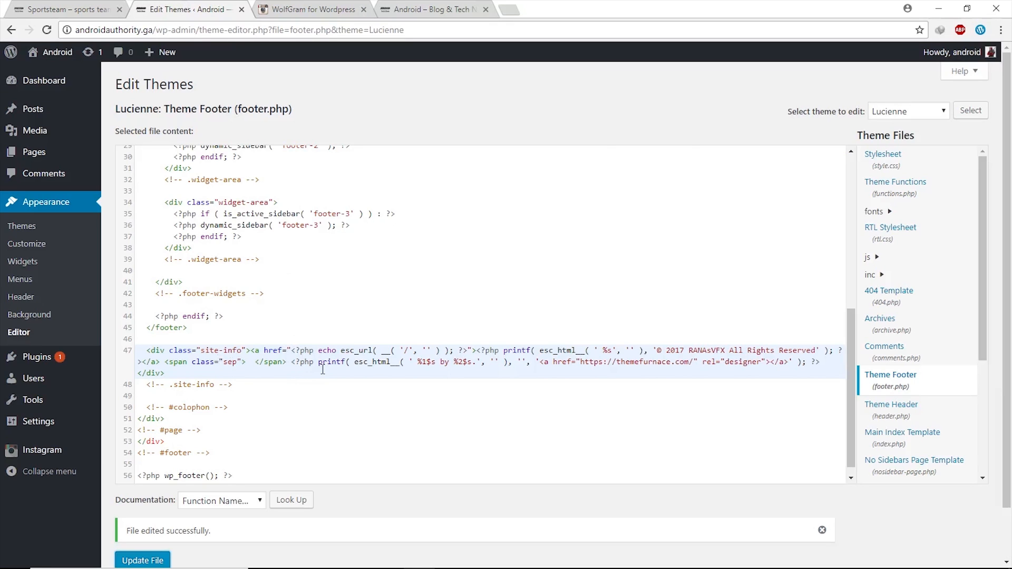
{"action": "key", "text": "ctrl+f"}
{"action": "type", "text": "by"}
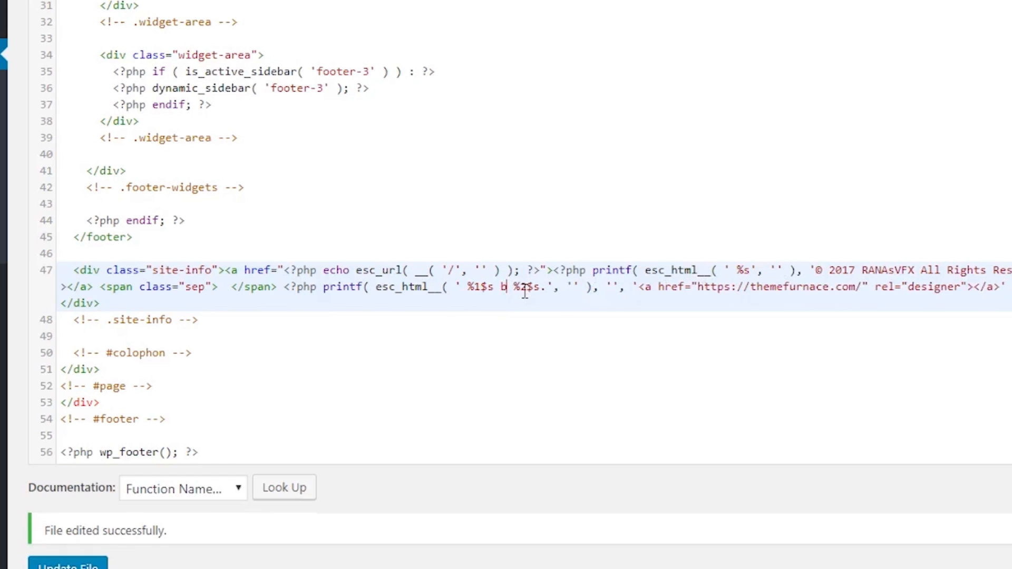
{"action": "key", "text": "BackSpace"}
{"action": "key", "text": "BackSpace"}
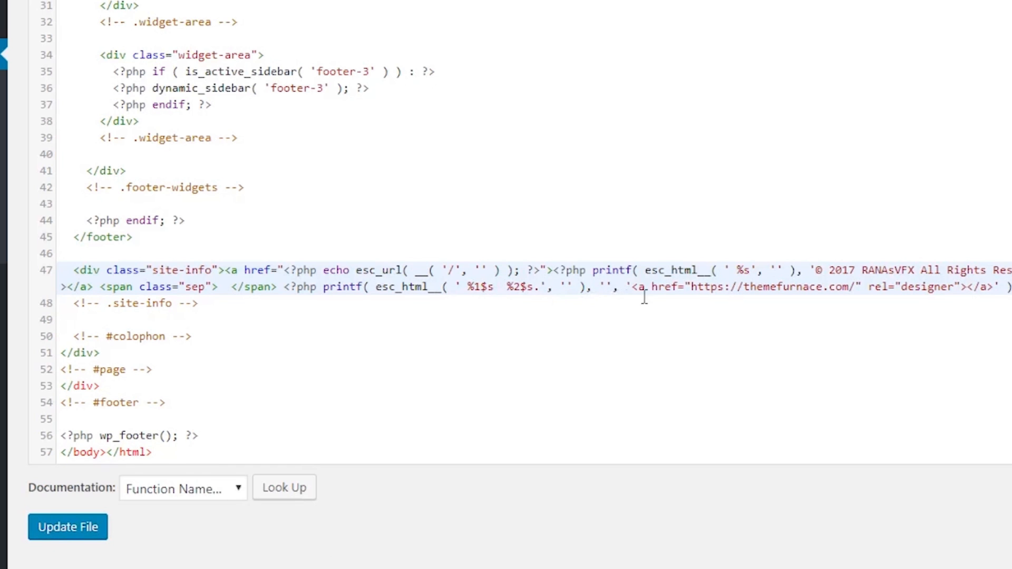
{"action": "left_click", "coordinate": [539, 289]}
{"action": "key", "text": "BackSpace"}
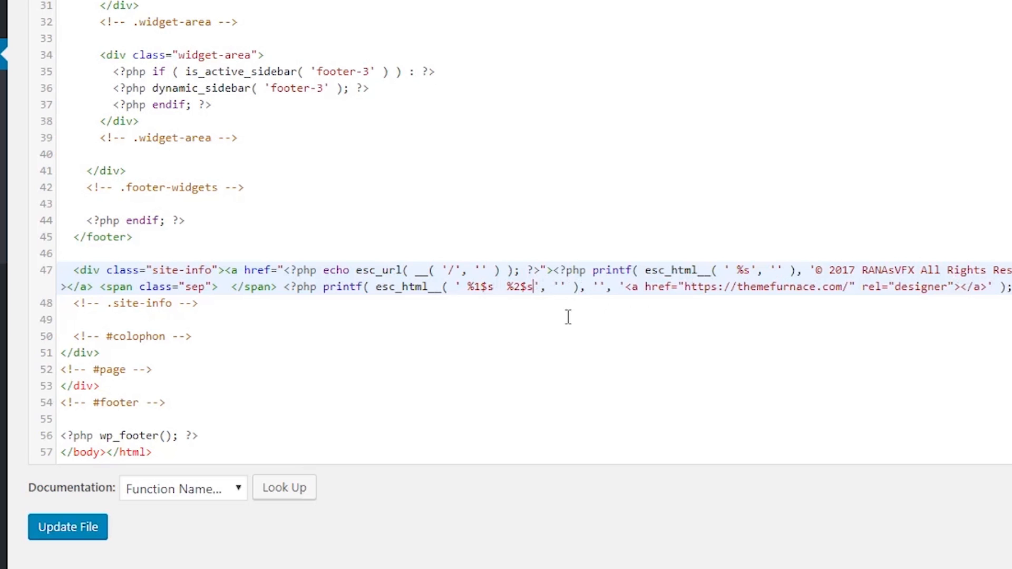
{"action": "left_click", "coordinate": [74, 529]}
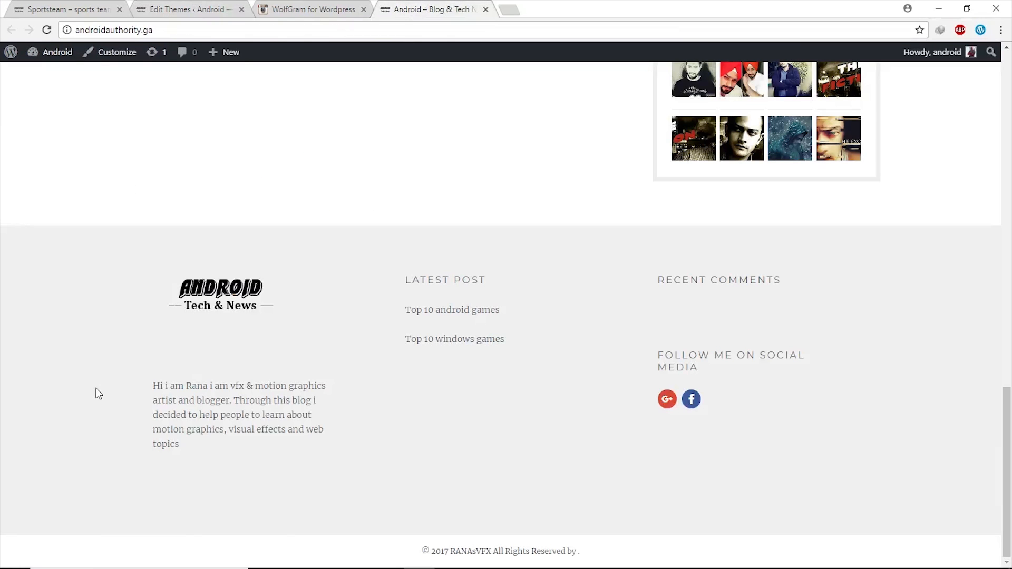
- Reload the live site, check the footer's copyright line, and return to the header area of the home page
{"action": "right_click", "coordinate": [96, 392]}
{"action": "left_click", "coordinate": [113, 427]}
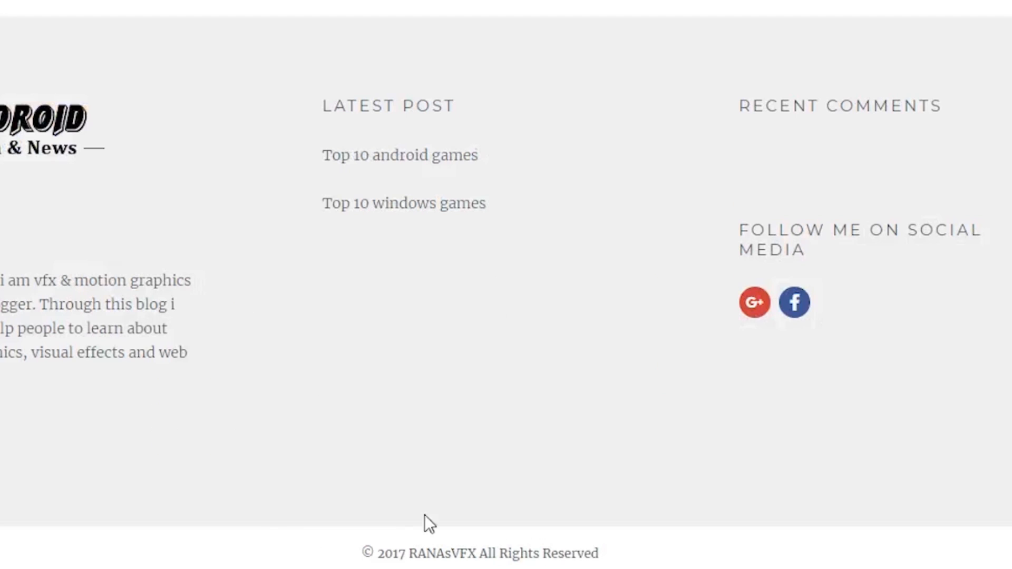
{"action": "left_click_drag", "start_coordinate": [423, 551], "coordinate": [574, 557]}
{"action": "left_click", "coordinate": [629, 558]}
{"action": "left_click_drag", "start_coordinate": [600, 554], "coordinate": [305, 558]}
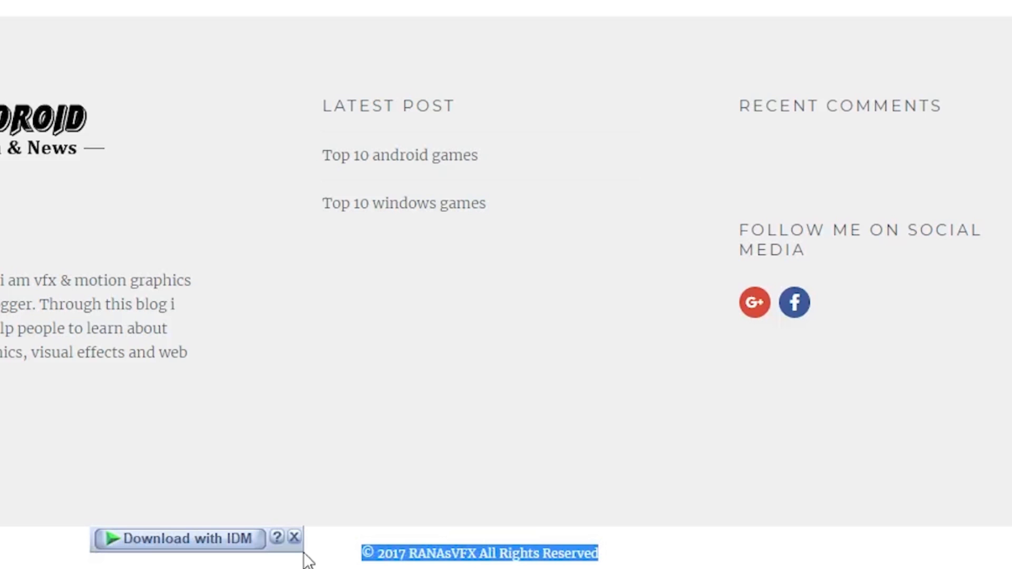
{"action": "left_click", "coordinate": [296, 541]}
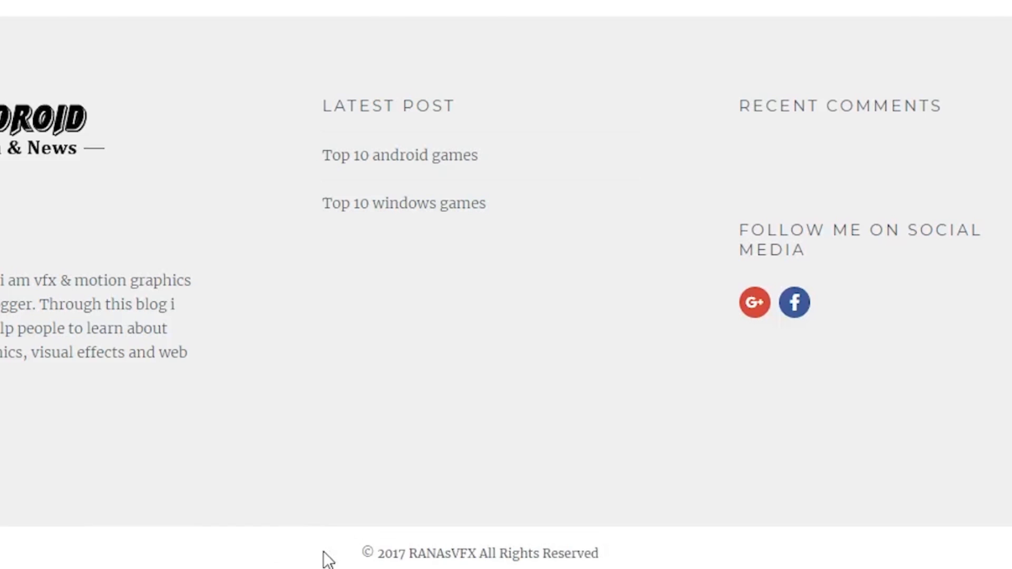
{"action": "left_click_drag", "start_coordinate": [1007, 443], "coordinate": [1010, 73]}
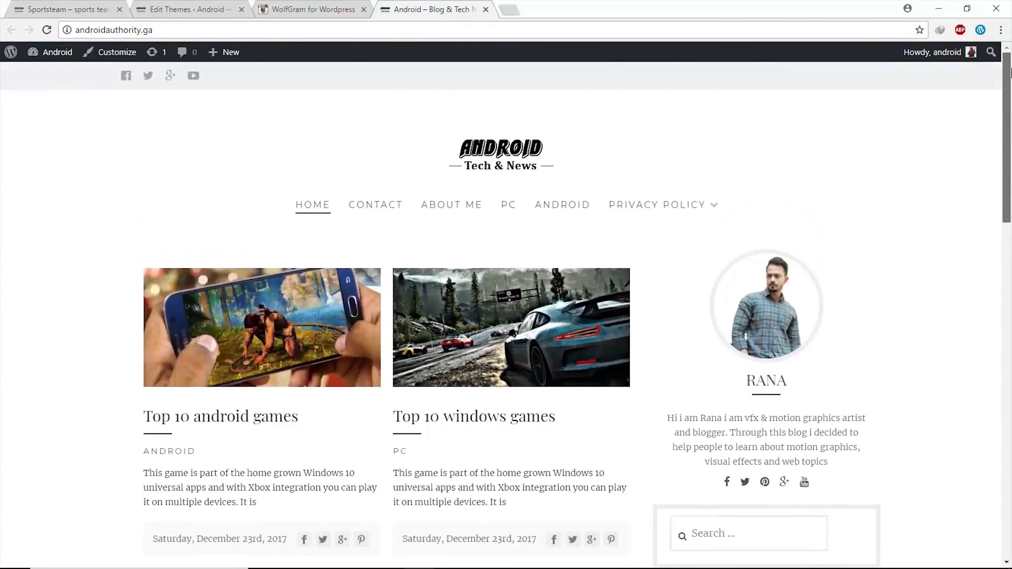
{"action": "mouse_move", "coordinate": [1011, 81]}
{"action": "left_mouse_down"}
{"action": "mouse_move", "coordinate": [1011, 110]}
{"action": "mouse_move", "coordinate": [1011, 97]}
{"action": "left_mouse_up"}
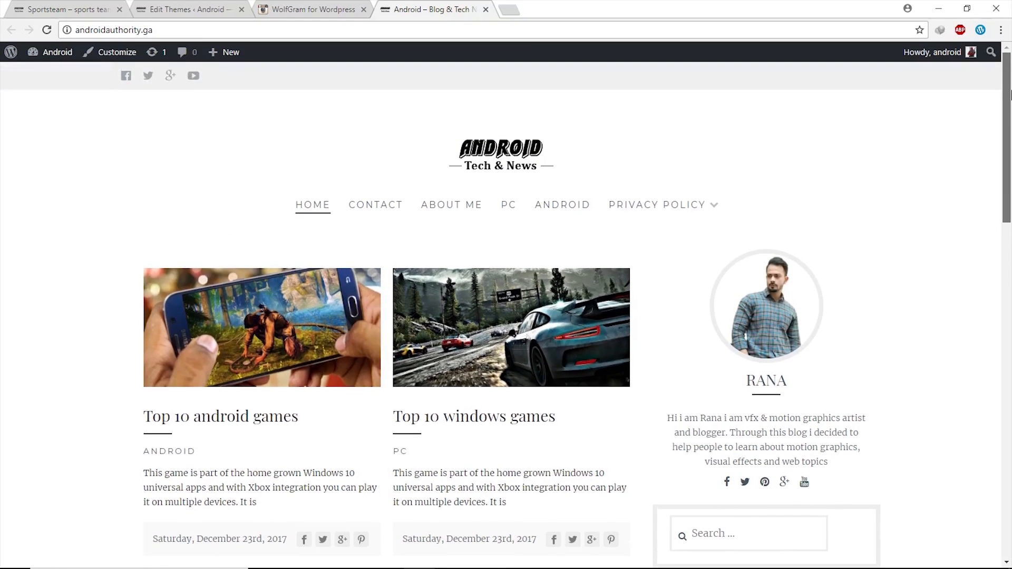